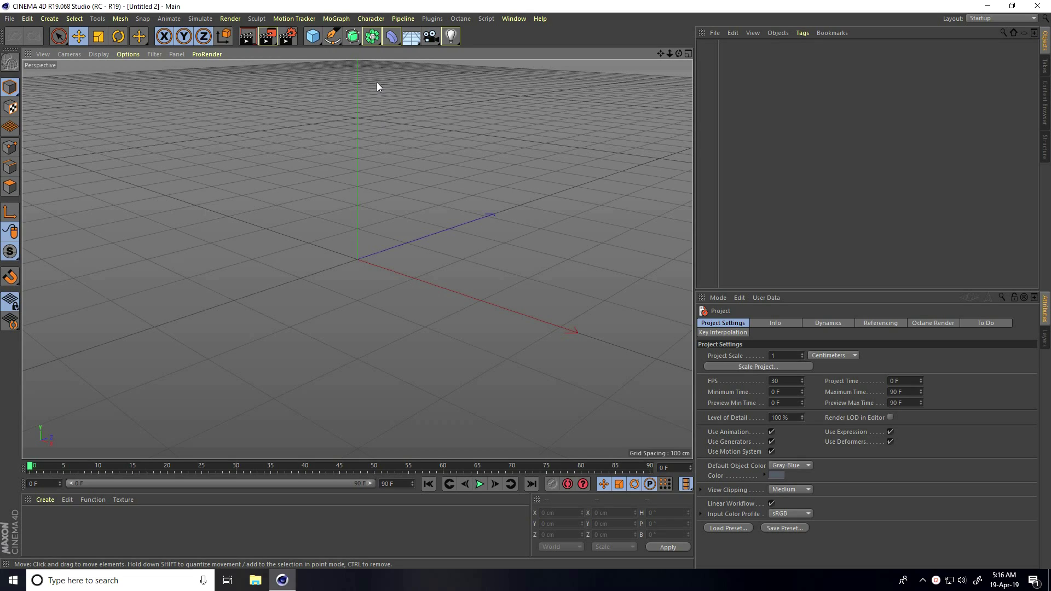
- Add a MoText object and replace its placeholder text with FATTU TUTORIAL
{"action": "left_click", "coordinate": [336, 19]}
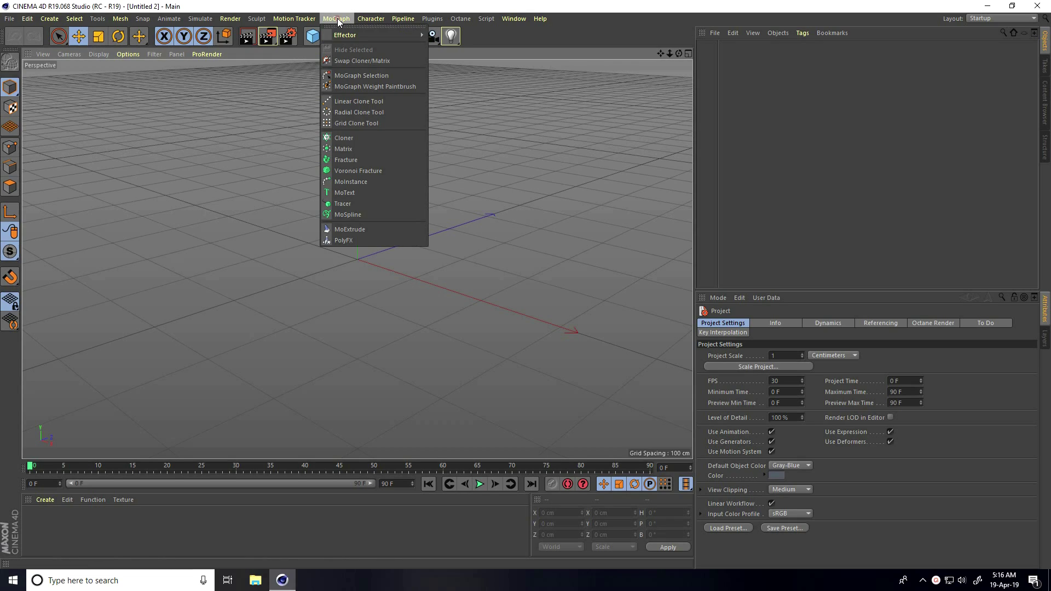
{"action": "left_click", "coordinate": [349, 192]}
{"action": "left_click", "coordinate": [751, 323]}
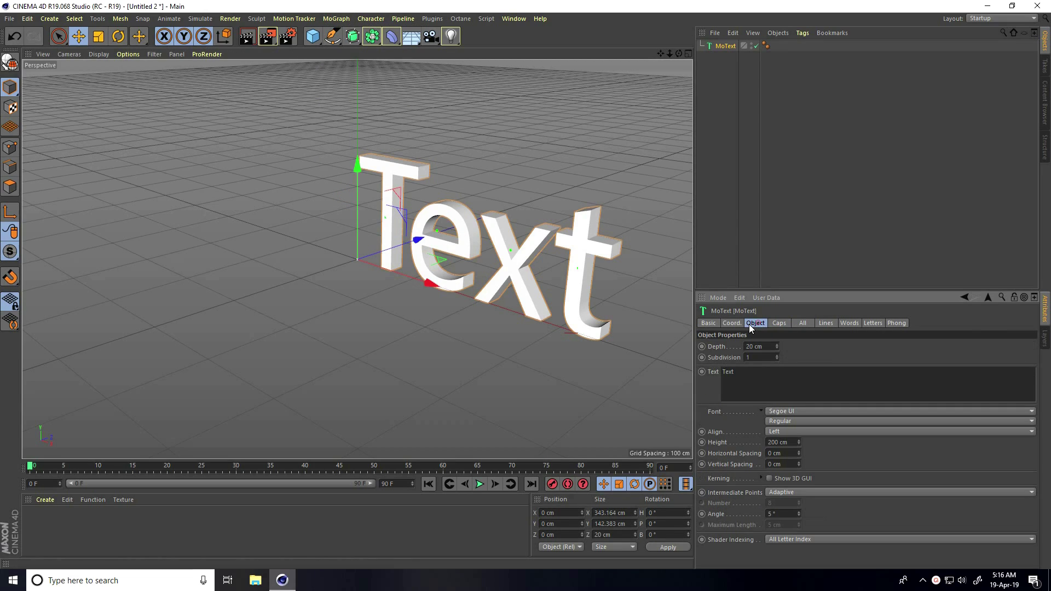
{"action": "double_click", "coordinate": [750, 376]}
{"action": "type", "text": "EATTU"}
- Set the text alignment to Middle and orbit to face the two centred lines
{"action": "left_click", "coordinate": [781, 432]}
{"action": "left_click", "coordinate": [781, 442]}
{"action": "left_click_drag", "start_coordinate": [410, 344], "coordinate": [404, 322], "text": "alt"}
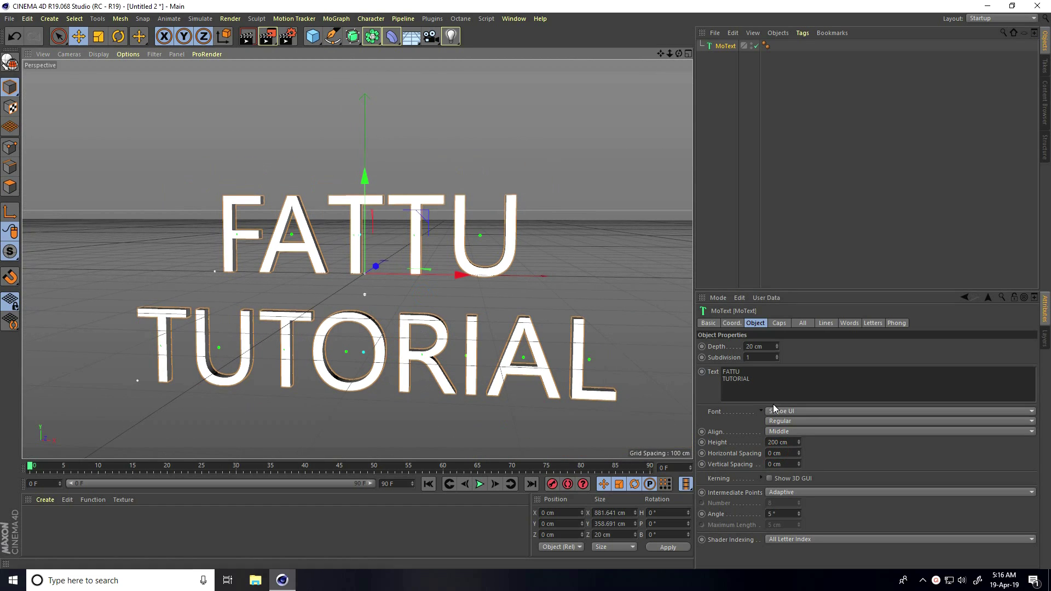
- Change the text's font to NEWSFLASH
{"action": "left_click", "coordinate": [800, 412]}
{"action": "scroll", "coordinate": [800, 410], "scroll_direction": "up", "scroll_amount": 3}
{"action": "scroll", "coordinate": [800, 409], "scroll_direction": "up", "scroll_amount": 10}
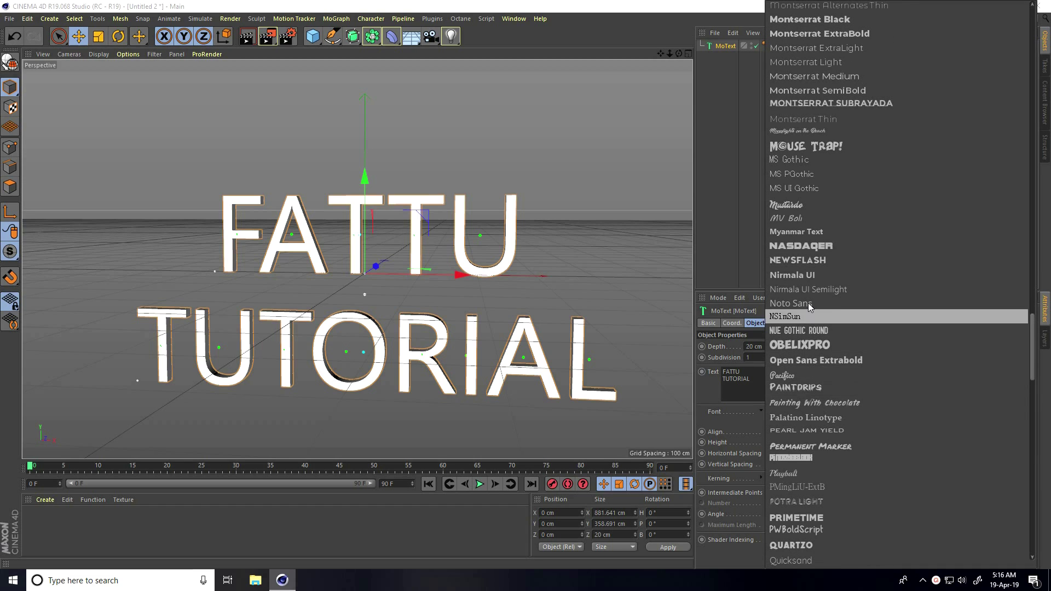
{"action": "left_click", "coordinate": [801, 261]}
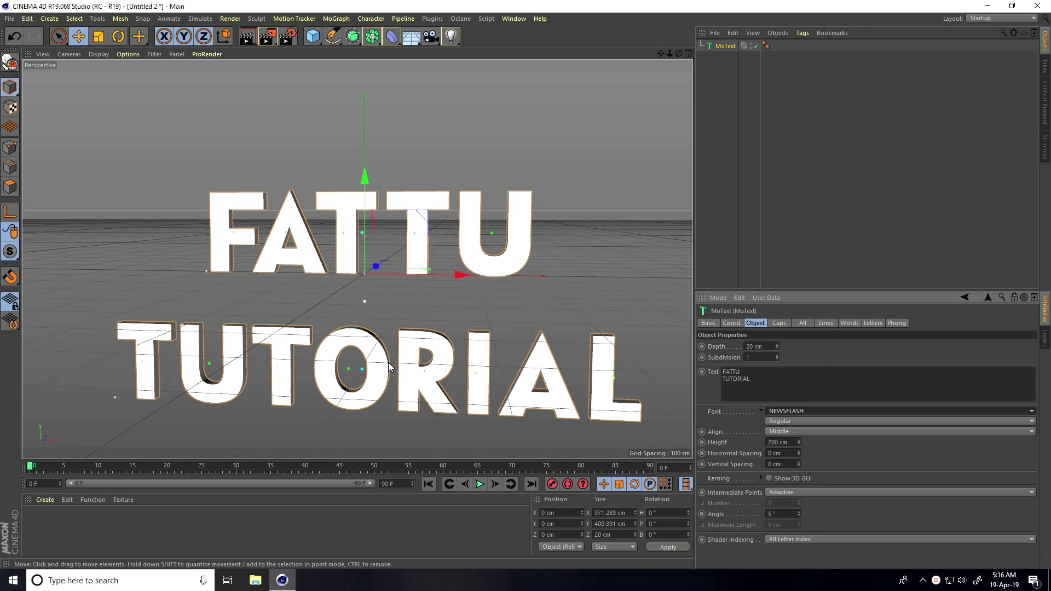
- Set Vertical Spacing to -80 cm, pulling TUTORIAL up toward FATTU
{"action": "scroll", "coordinate": [393, 376], "scroll_direction": "up", "scroll_amount": 6}
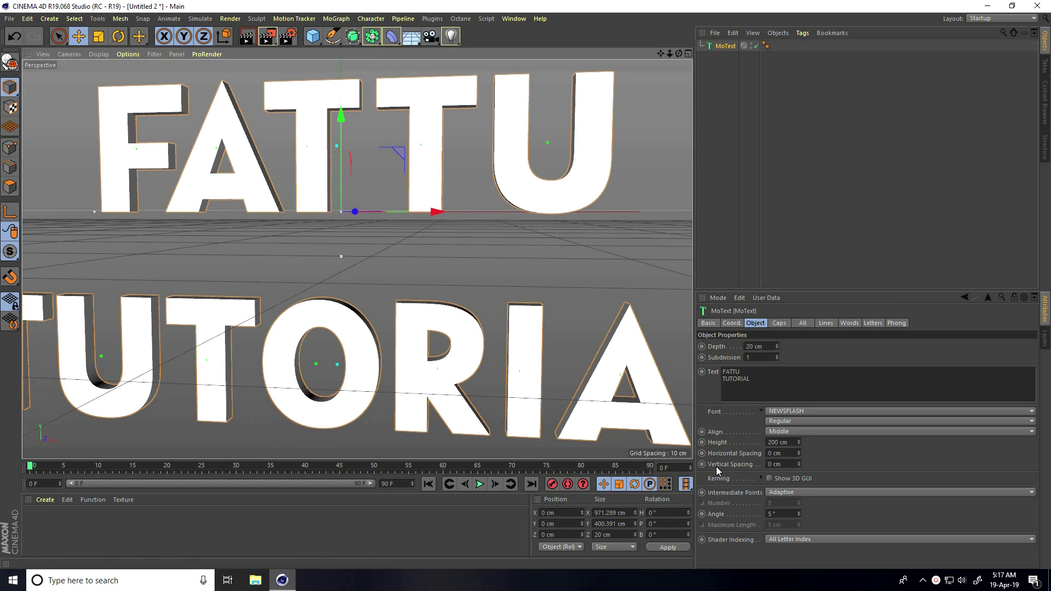
{"action": "left_click_drag", "start_coordinate": [800, 466], "coordinate": [800, 467]}
{"action": "left_click", "coordinate": [770, 464]}
{"action": "key", "text": "Return"}
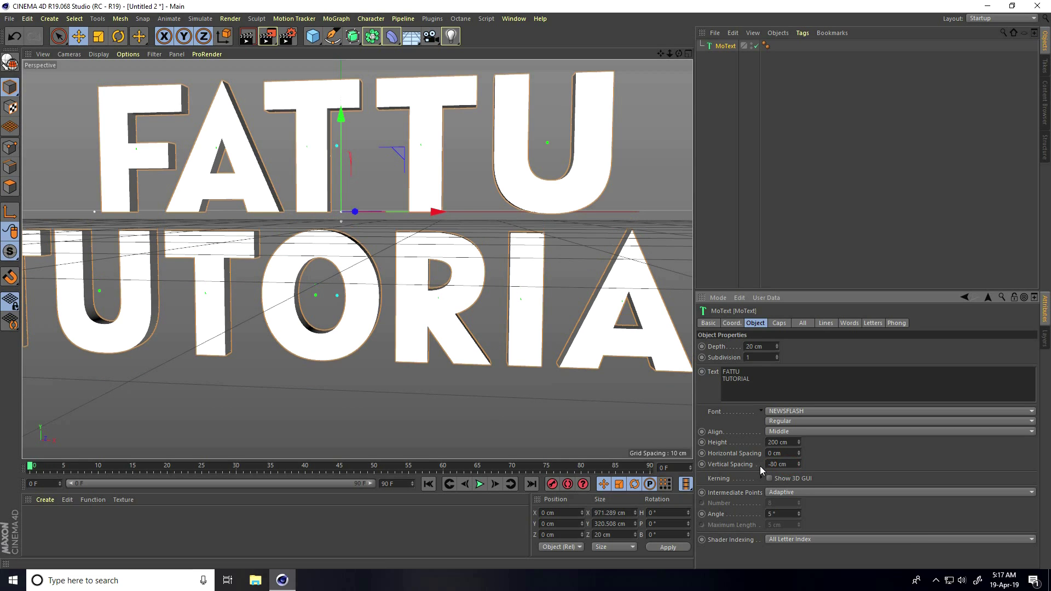
{"action": "left_click_drag", "start_coordinate": [327, 244], "coordinate": [330, 268], "text": "alt"}
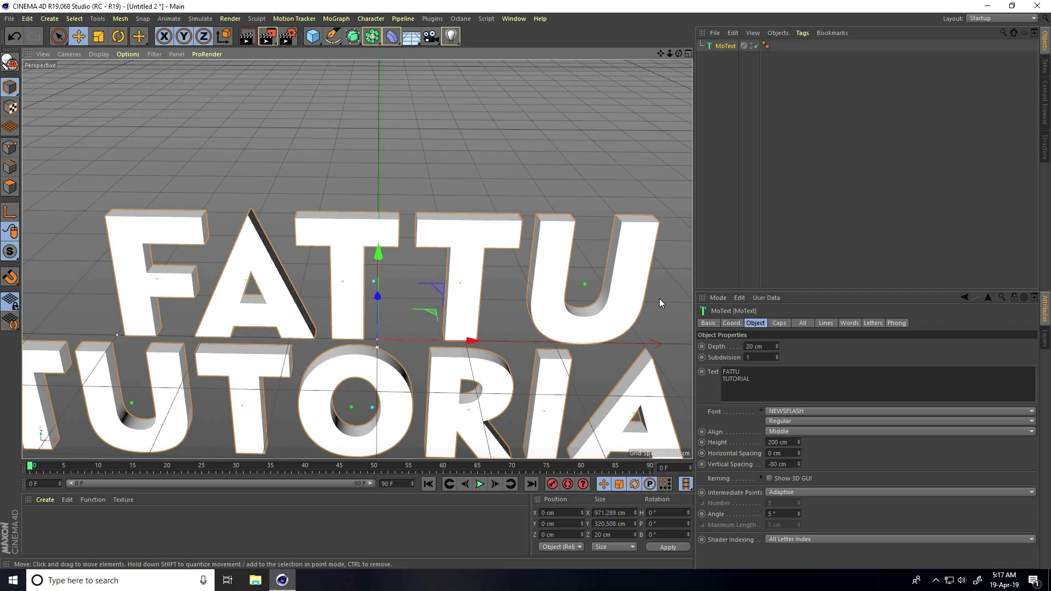
- Set the MoText extrusion Depth to 50 cm
{"action": "left_click", "coordinate": [759, 346]}
{"action": "type", "text": "50"}
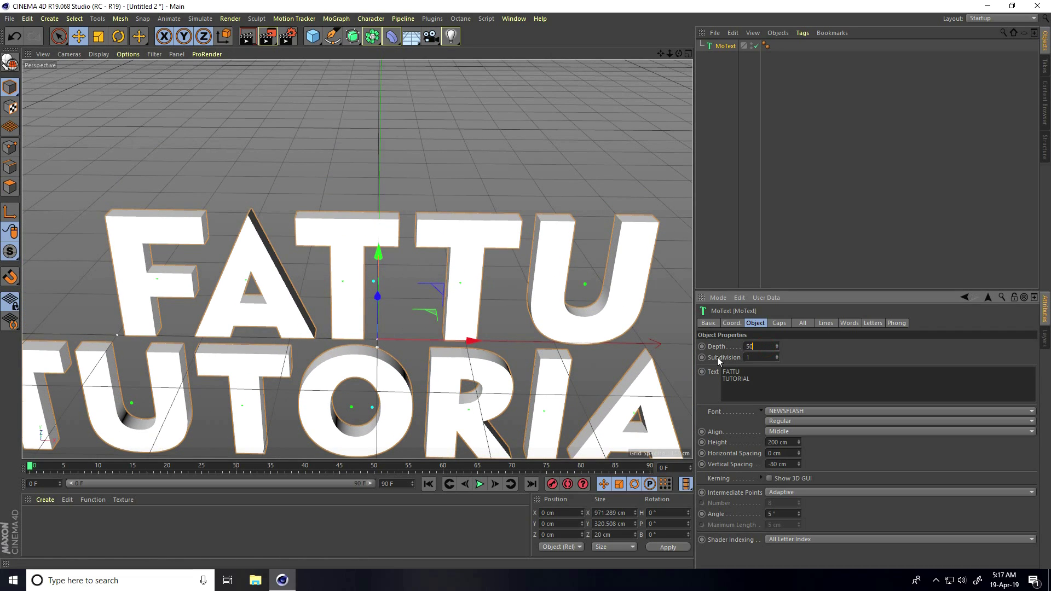
{"action": "key", "text": "Return"}
{"action": "left_click_drag", "start_coordinate": [383, 341], "coordinate": [337, 348], "text": "alt"}
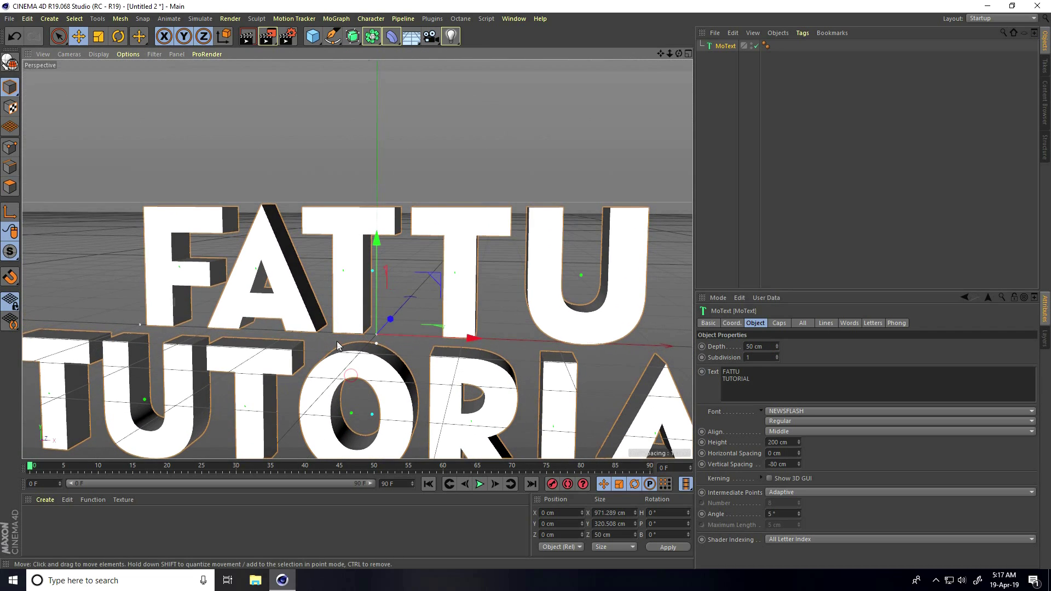
- Adjust a viewport display option and show the Caps and rounding settings
{"action": "left_click", "coordinate": [98, 53]}
{"action": "left_click", "coordinate": [107, 78]}
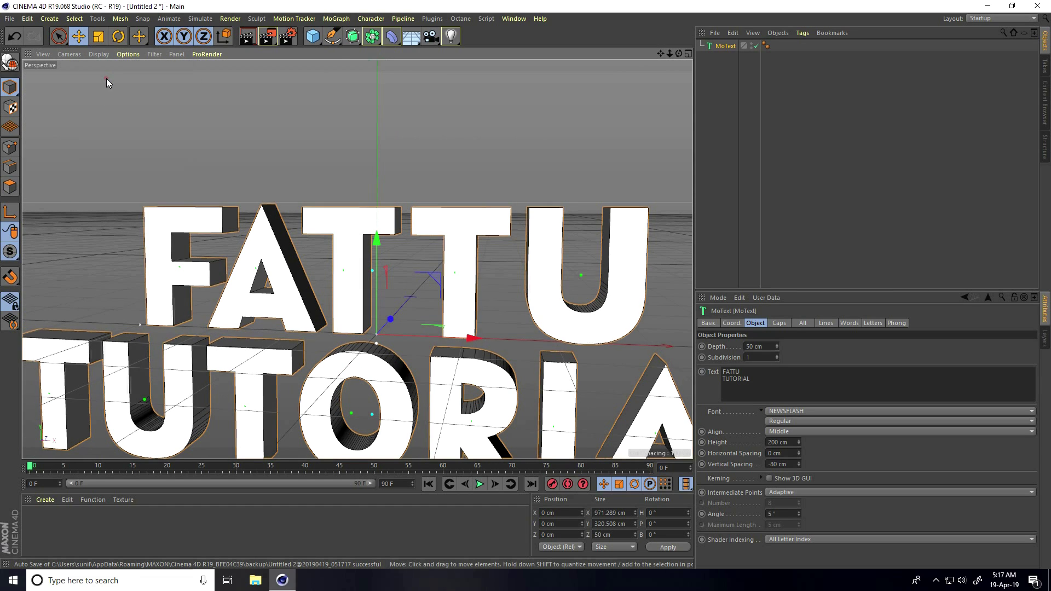
{"action": "scroll", "coordinate": [428, 272], "scroll_direction": "up", "scroll_amount": 8}
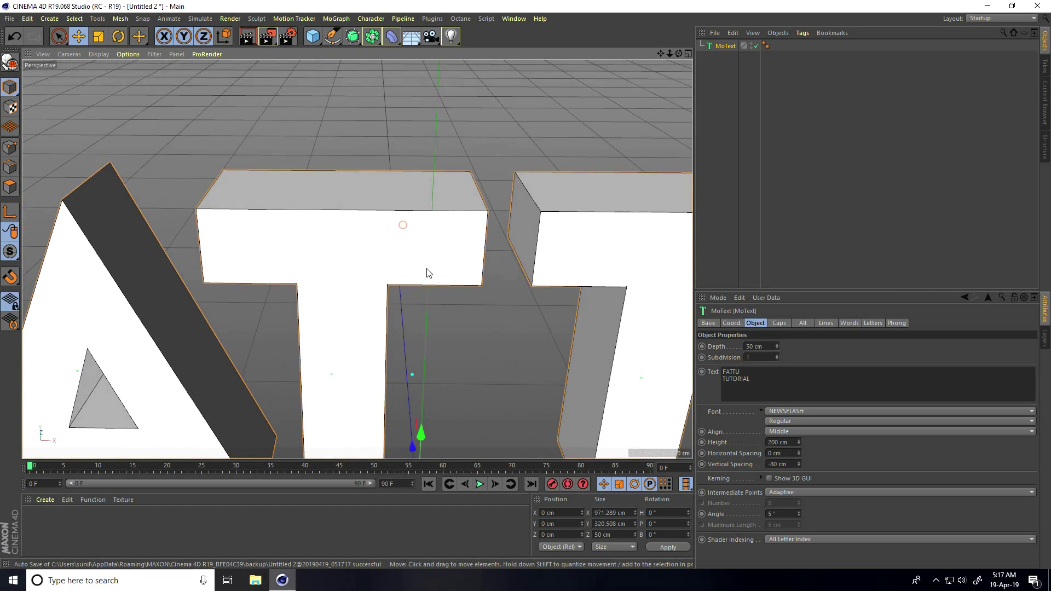
{"action": "left_click", "coordinate": [780, 324]}
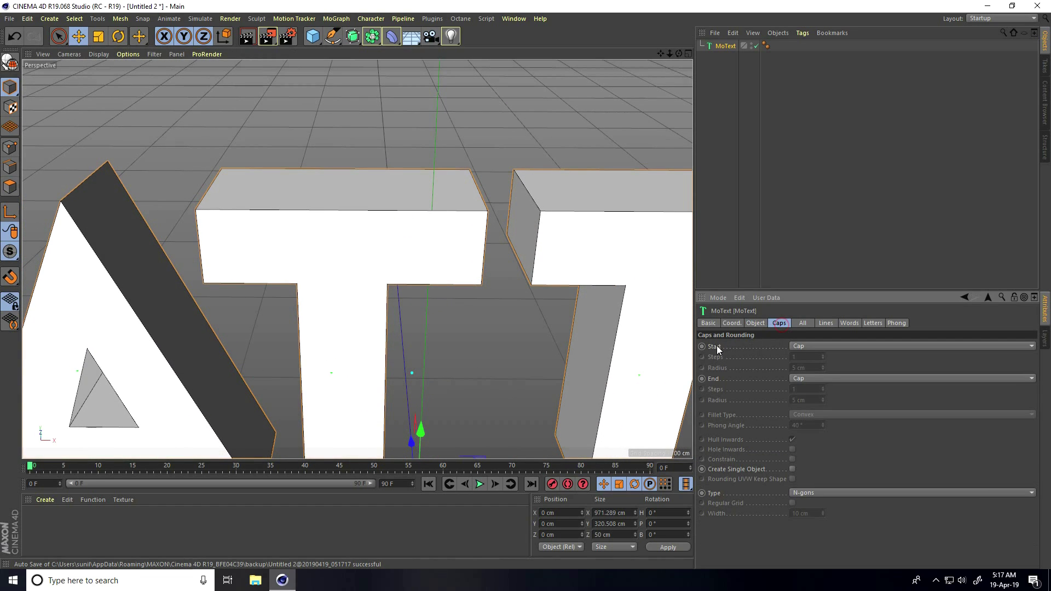
- Set both the Start and End caps to Fillet Cap
{"action": "left_click", "coordinate": [799, 346]}
{"action": "left_click", "coordinate": [804, 392]}
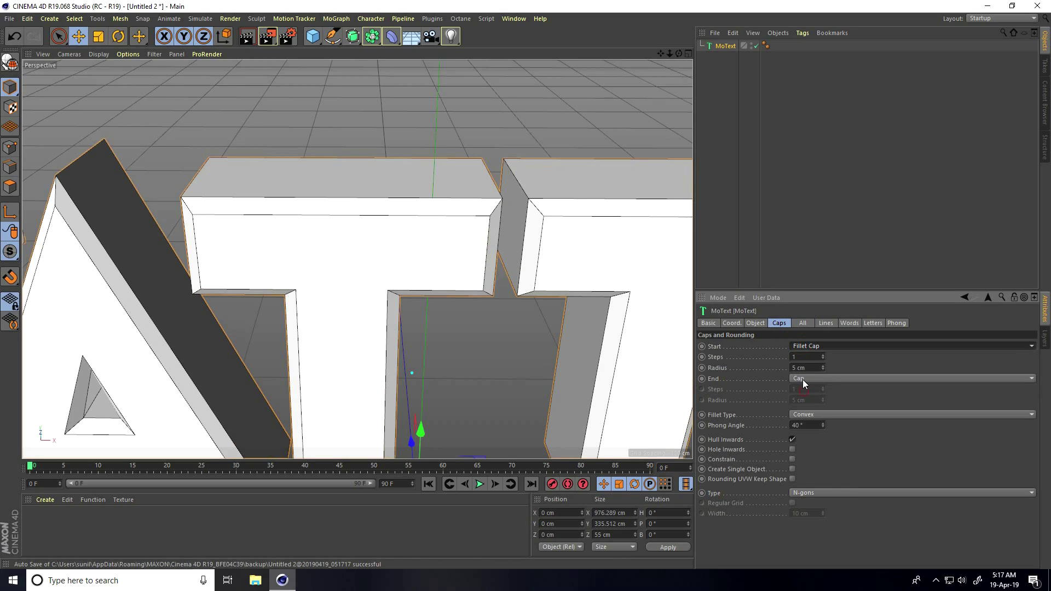
{"action": "left_click", "coordinate": [817, 380]}
{"action": "left_click", "coordinate": [801, 405]}
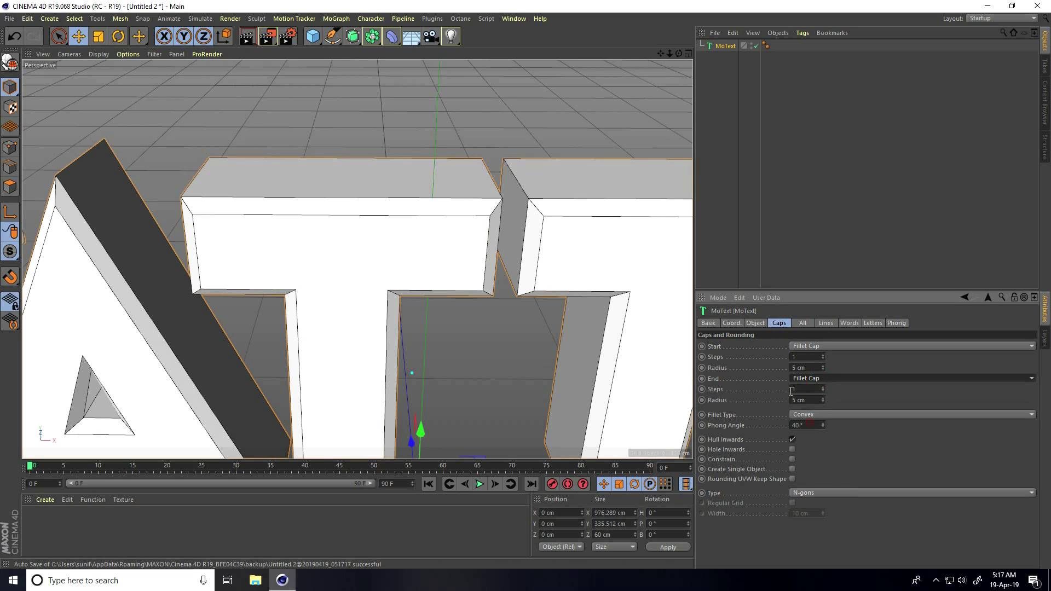
- Give both fillet bevels 5 steps and a 3 cm radius
{"action": "left_click", "coordinate": [823, 354]}
{"action": "left_click", "coordinate": [823, 354]}
{"action": "left_click", "coordinate": [823, 354]}
{"action": "left_click", "coordinate": [823, 355]}
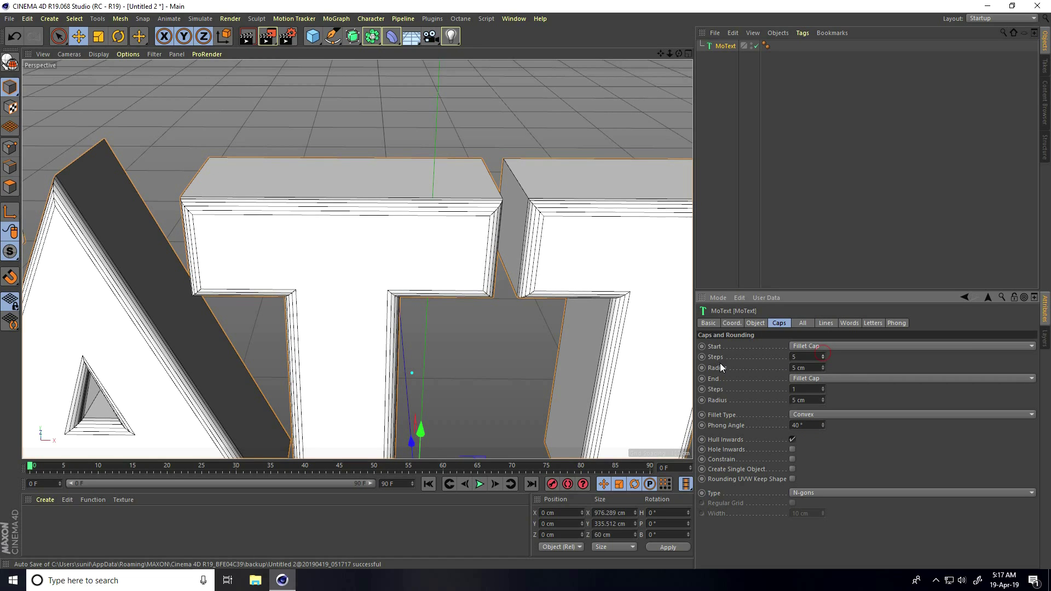
{"action": "left_click", "coordinate": [823, 369]}
{"action": "left_click", "coordinate": [823, 369]}
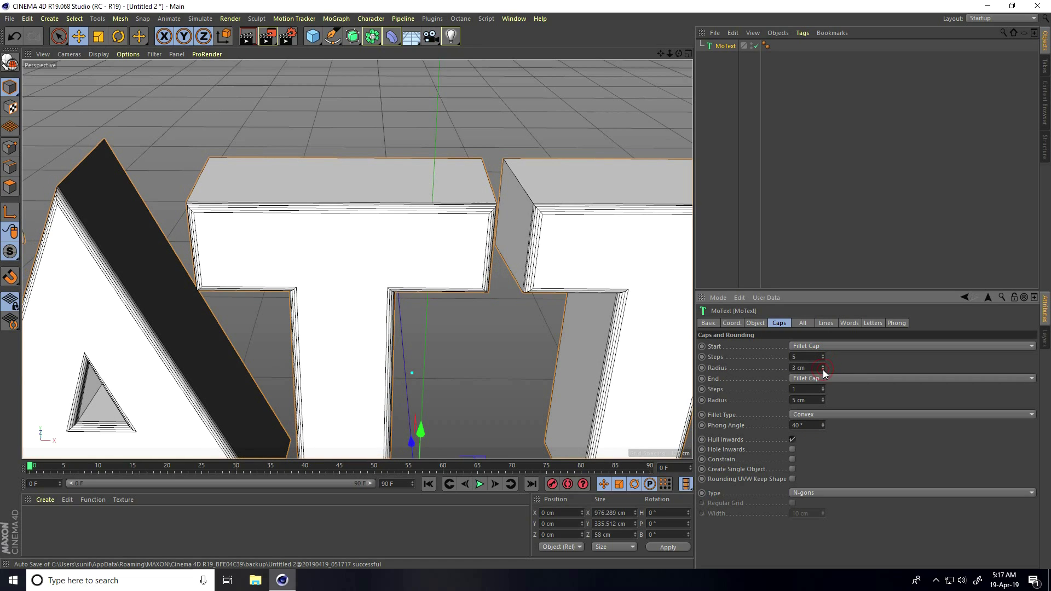
{"action": "left_click", "coordinate": [823, 387]}
{"action": "left_click", "coordinate": [823, 387]}
{"action": "left_click", "coordinate": [823, 388]}
{"action": "left_click", "coordinate": [823, 387]}
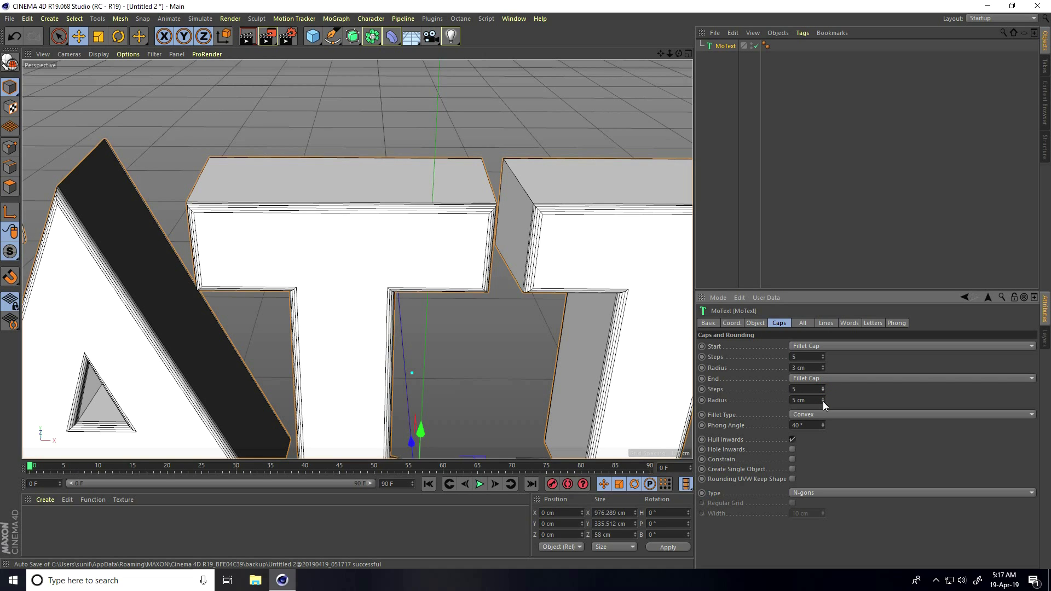
{"action": "left_click", "coordinate": [823, 403]}
{"action": "left_click", "coordinate": [823, 403]}
{"action": "left_click_drag", "start_coordinate": [493, 363], "coordinate": [471, 211], "text": "alt"}
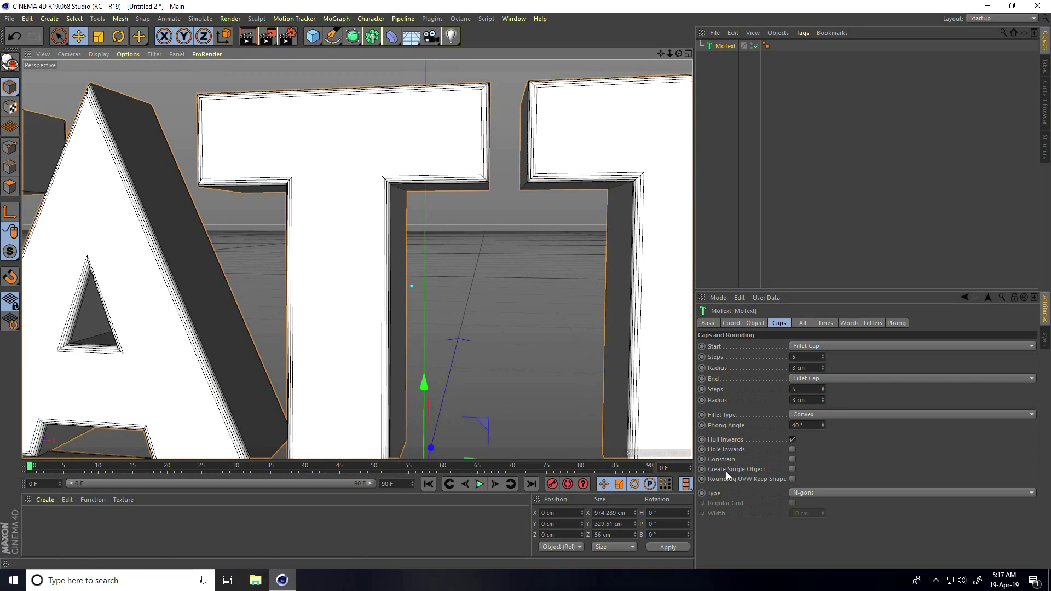
- Turn on Create Single Object for the text
{"action": "left_click", "coordinate": [792, 469]}
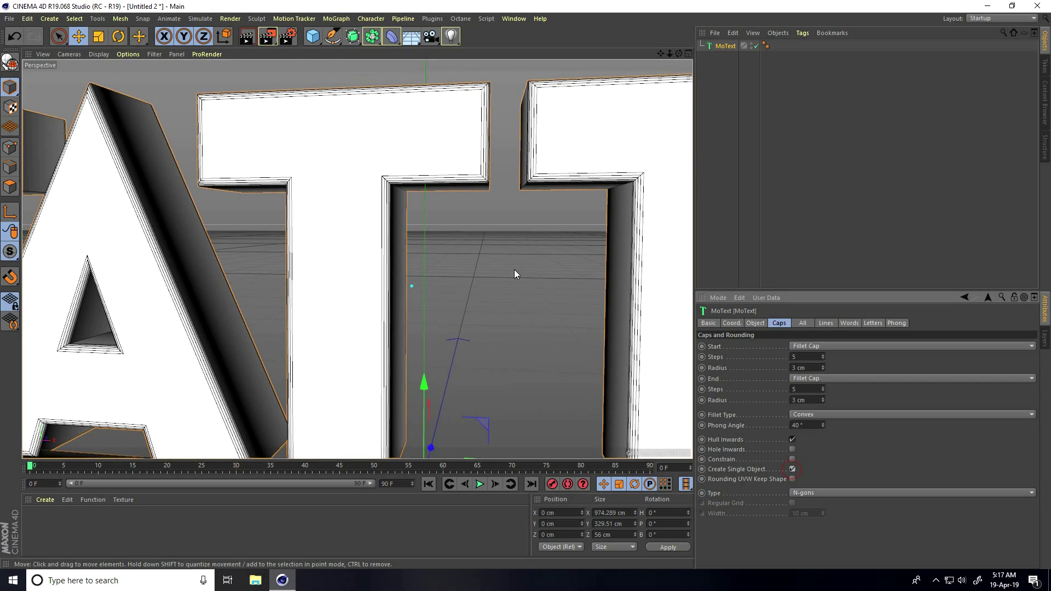
{"action": "scroll", "coordinate": [456, 217], "scroll_direction": "down", "scroll_amount": 5}
{"action": "scroll", "coordinate": [407, 286], "scroll_direction": "down", "scroll_amount": 3}
{"action": "left_click_drag", "start_coordinate": [422, 284], "coordinate": [386, 268], "text": "alt"}
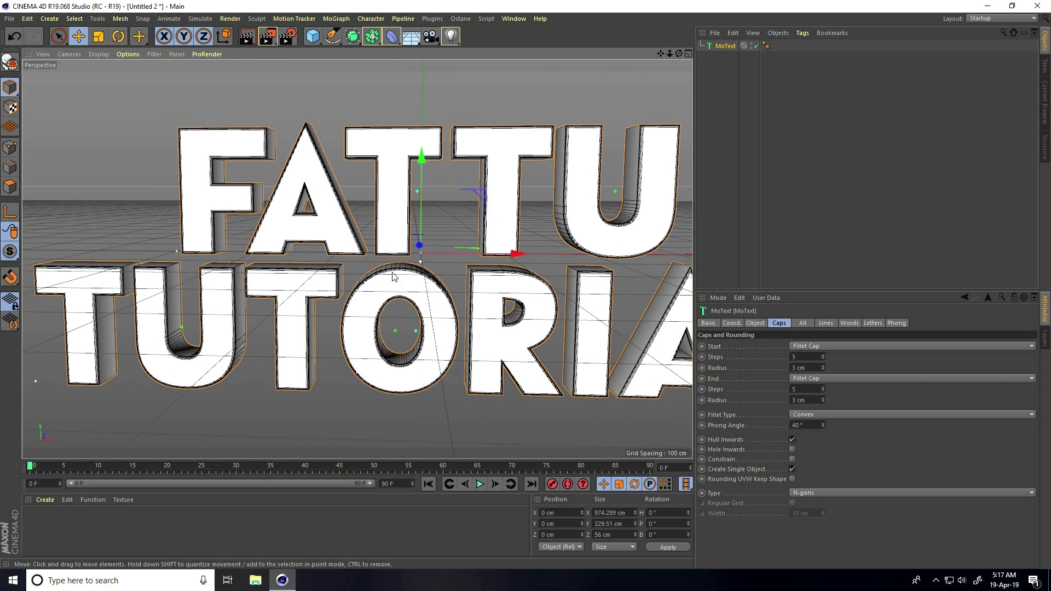
- Add a Voronoi Fracture and make the MoText its child, splitting letters into coloured fragments
{"action": "left_click", "coordinate": [336, 19]}
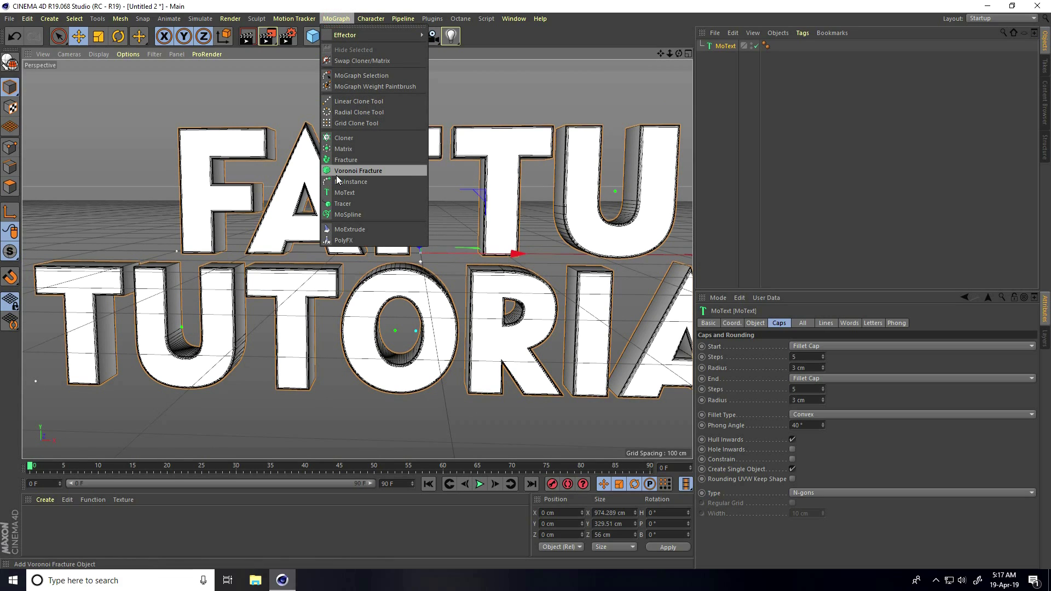
{"action": "left_click", "coordinate": [370, 170]}
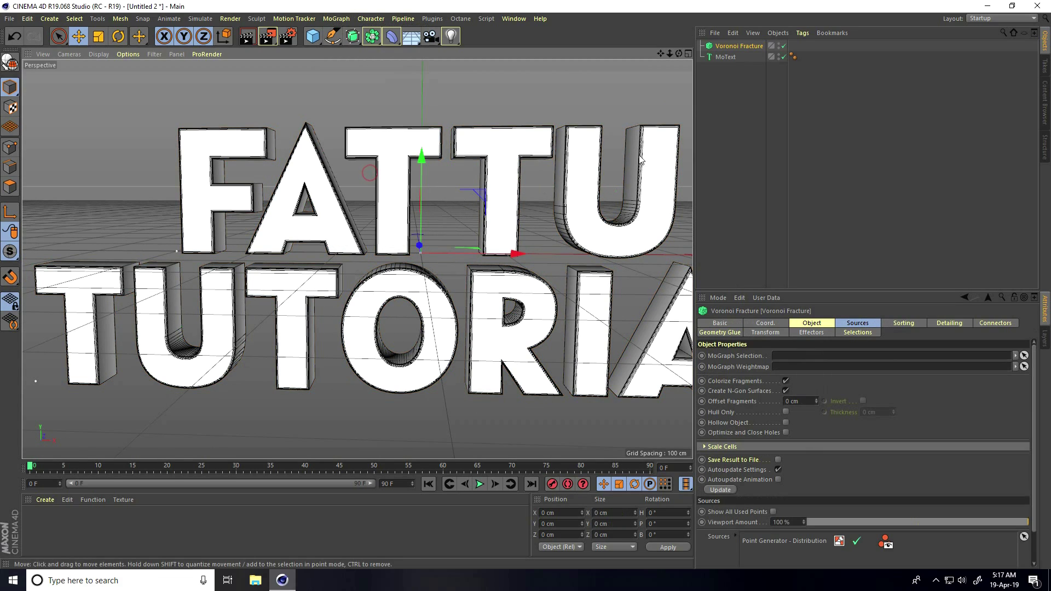
{"action": "left_click", "coordinate": [721, 57]}
{"action": "left_click_drag", "start_coordinate": [731, 58], "coordinate": [725, 48]}
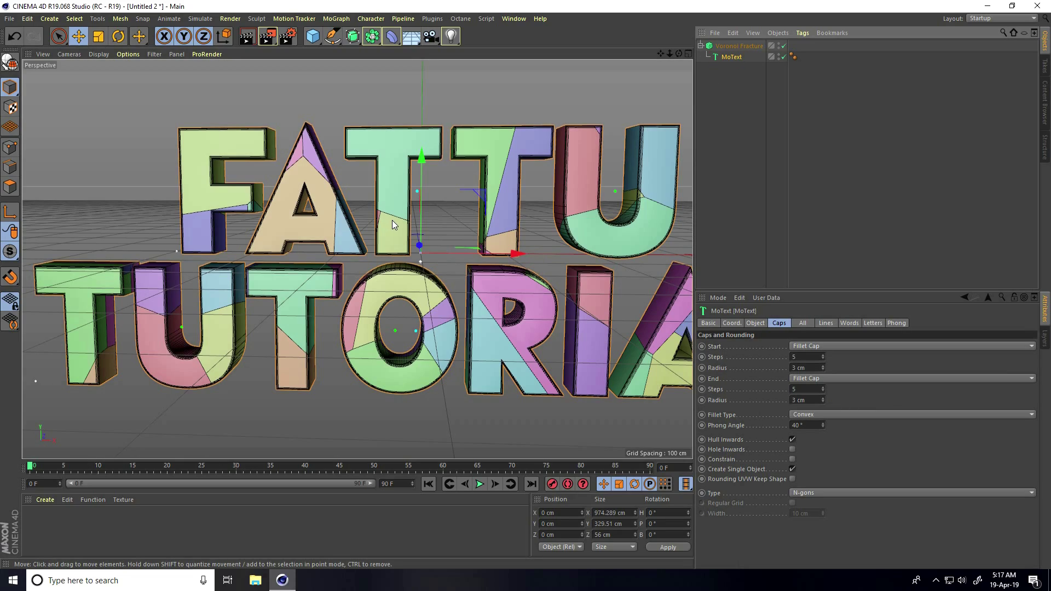
{"action": "left_click", "coordinate": [346, 97]}
{"action": "mouse_move", "coordinate": [381, 313]}
{"action": "left_mouse_down", "text": "alt"}
{"action": "mouse_move", "coordinate": [418, 297]}
{"action": "mouse_move", "coordinate": [618, 291]}
{"action": "mouse_move", "coordinate": [396, 288]}
{"action": "mouse_move", "coordinate": [404, 307]}
{"action": "mouse_move", "coordinate": [386, 310]}
{"action": "left_mouse_up", "text": "alt"}
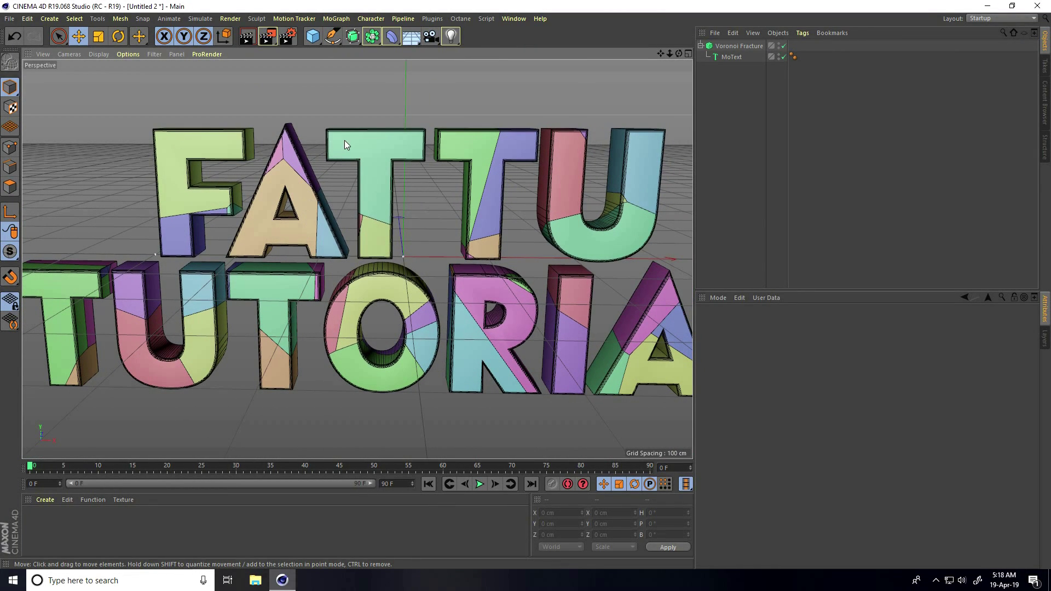
- Add a Cube and stretch it along X to span the text
{"action": "left_click", "coordinate": [311, 42]}
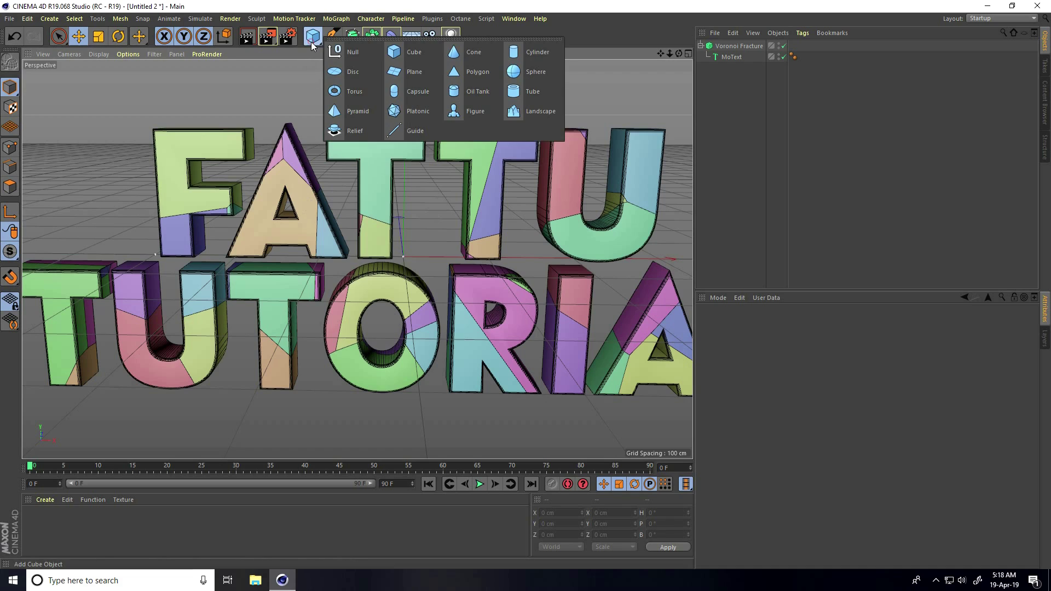
{"action": "left_click", "coordinate": [421, 57]}
{"action": "scroll", "coordinate": [303, 235], "scroll_direction": "down", "scroll_amount": 3}
{"action": "middle_click_drag", "start_coordinate": [303, 235], "coordinate": [321, 274], "text": "alt"}
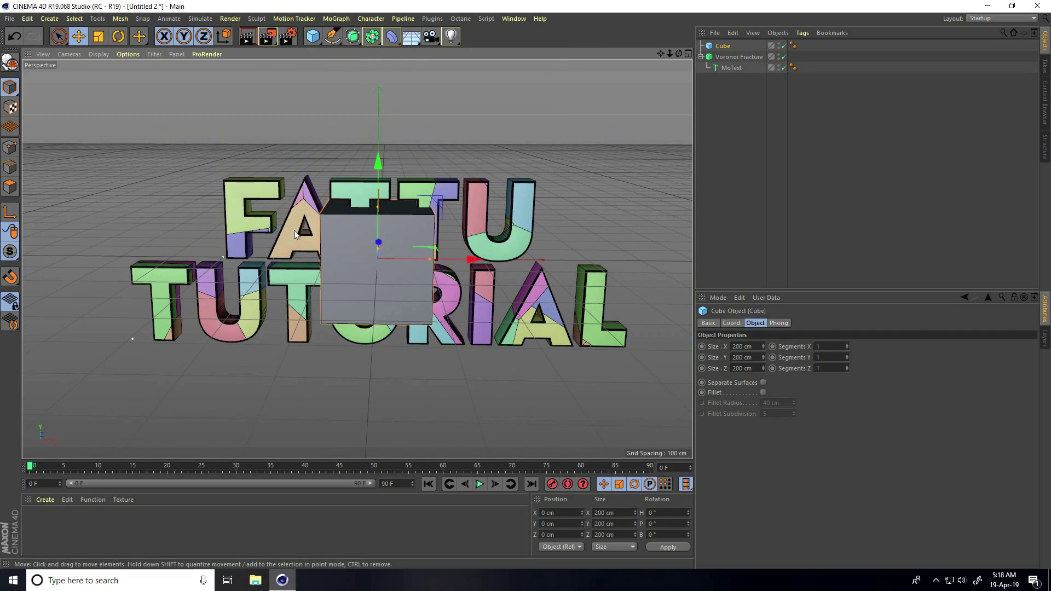
{"action": "left_click_drag", "start_coordinate": [431, 263], "coordinate": [641, 264]}
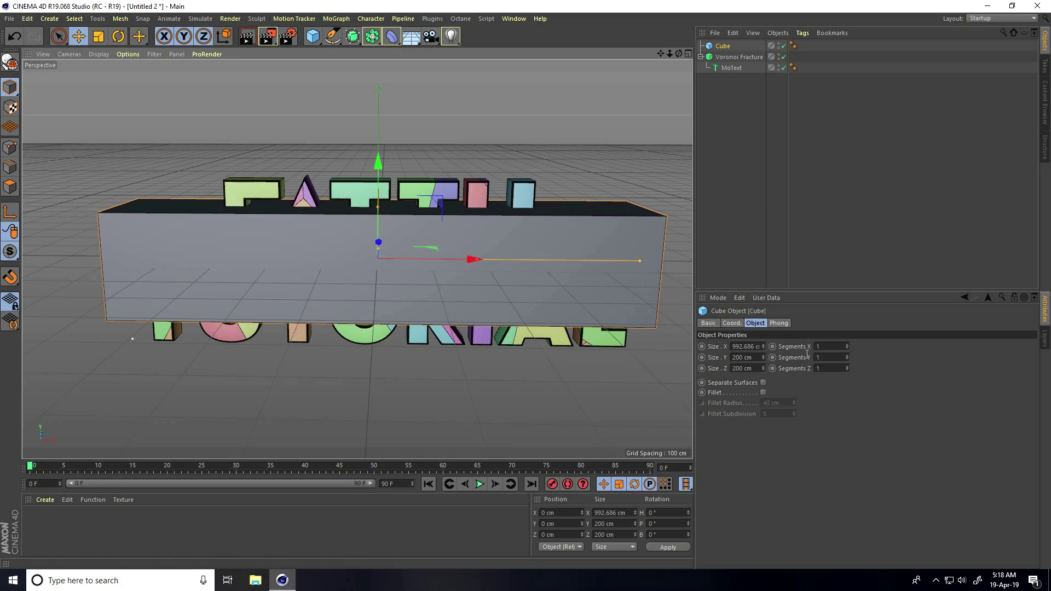
- Give the Cube 100 X segments and show the Voronoi Fracture's settings
{"action": "left_click", "coordinate": [833, 346]}
{"action": "type", "text": "100"}
{"action": "key", "text": "Return"}
{"action": "scroll", "coordinate": [389, 237], "scroll_direction": "up", "scroll_amount": 4}
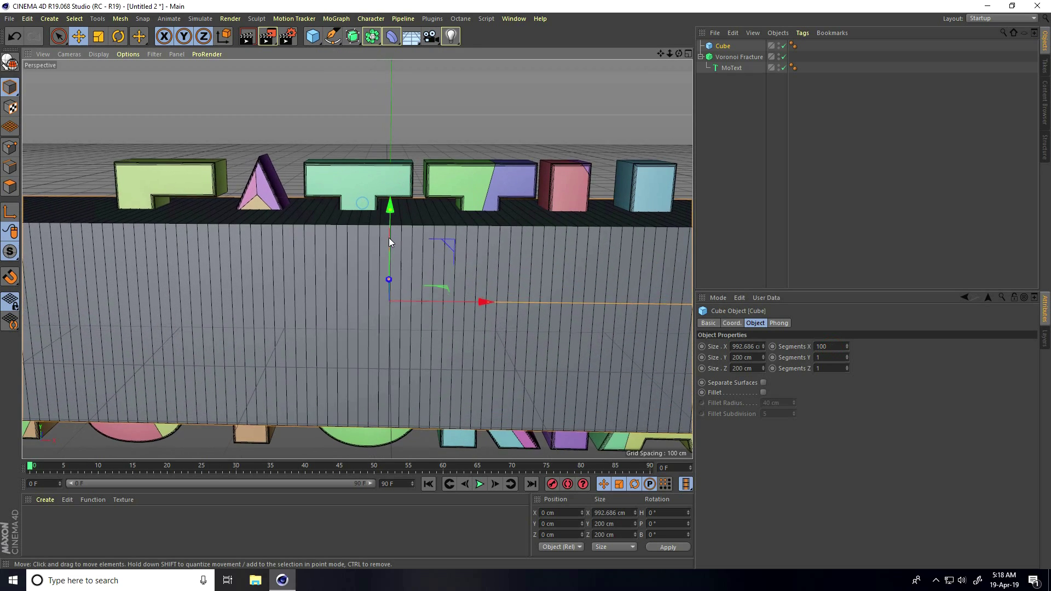
{"action": "scroll", "coordinate": [406, 275], "scroll_direction": "down", "scroll_amount": 3}
{"action": "scroll", "coordinate": [396, 264], "scroll_direction": "up", "scroll_amount": 4}
{"action": "scroll", "coordinate": [386, 227], "scroll_direction": "down", "scroll_amount": 2}
{"action": "scroll", "coordinate": [343, 242], "scroll_direction": "down", "scroll_amount": 3}
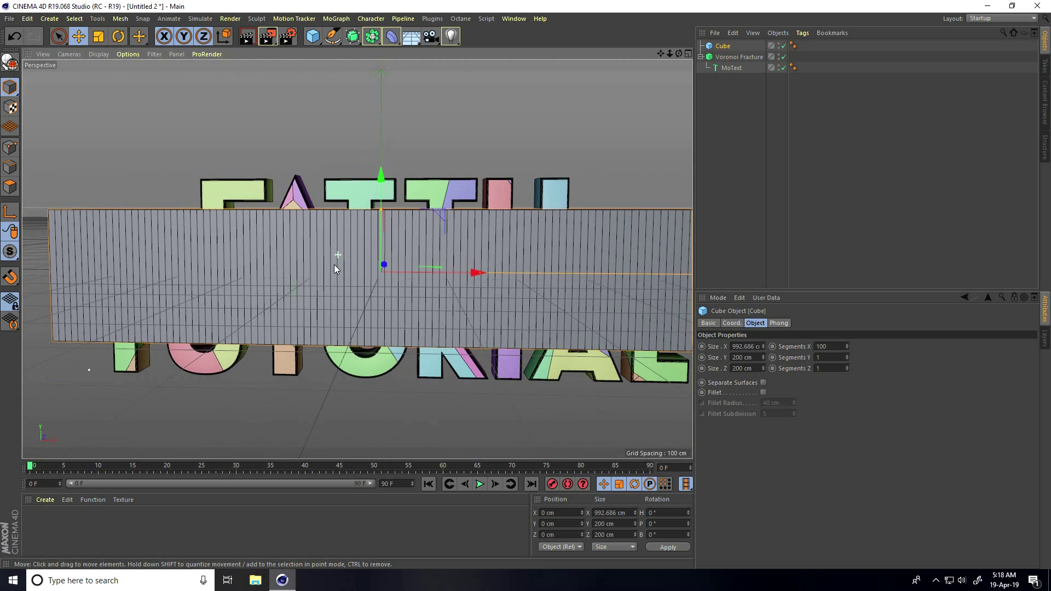
{"action": "left_click", "coordinate": [739, 57]}
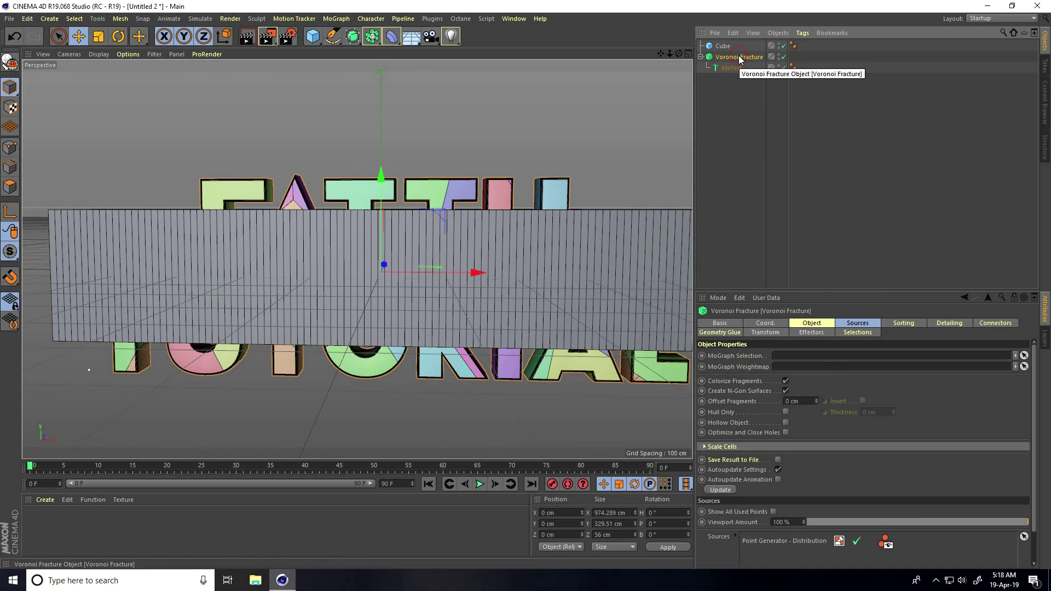
- Add the Cube as a fracture source and disable Point Generator - Distribution
{"action": "left_click", "coordinate": [858, 325]}
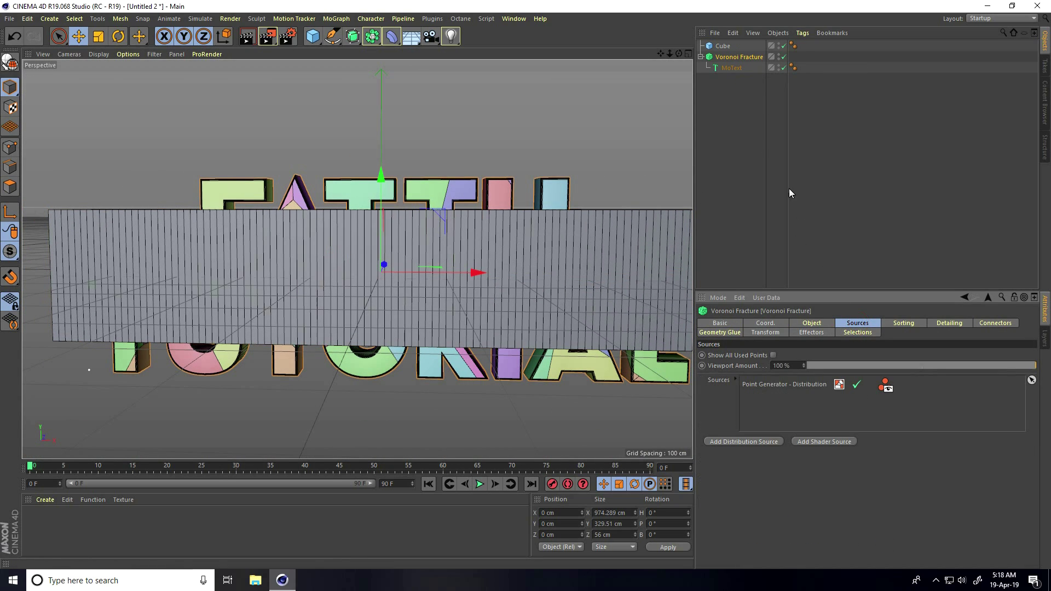
{"action": "left_click", "coordinate": [721, 47]}
{"action": "left_click_drag", "start_coordinate": [763, 203], "coordinate": [794, 401]}
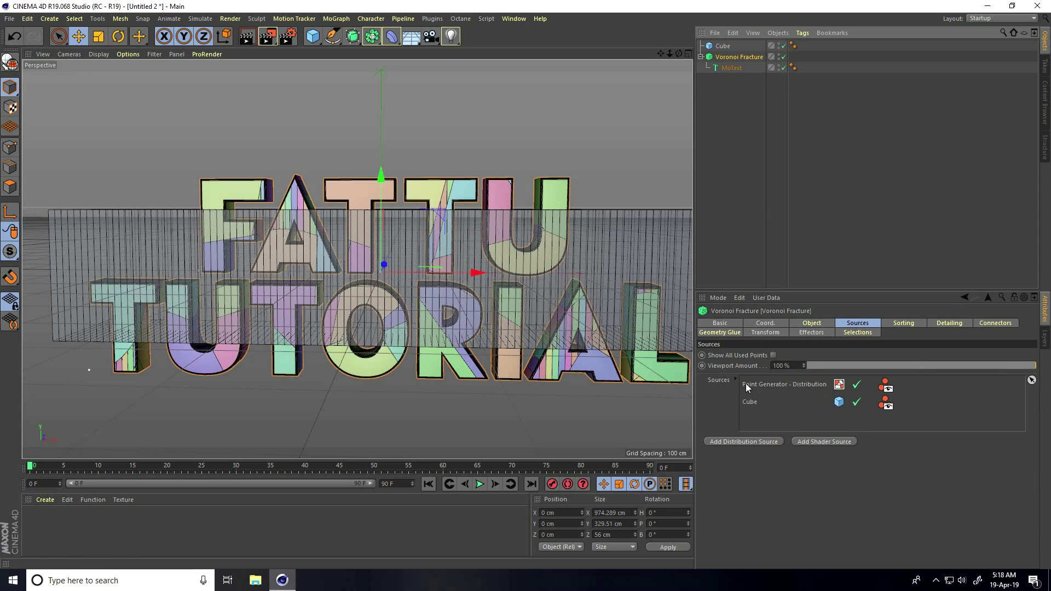
{"action": "left_click", "coordinate": [857, 386]}
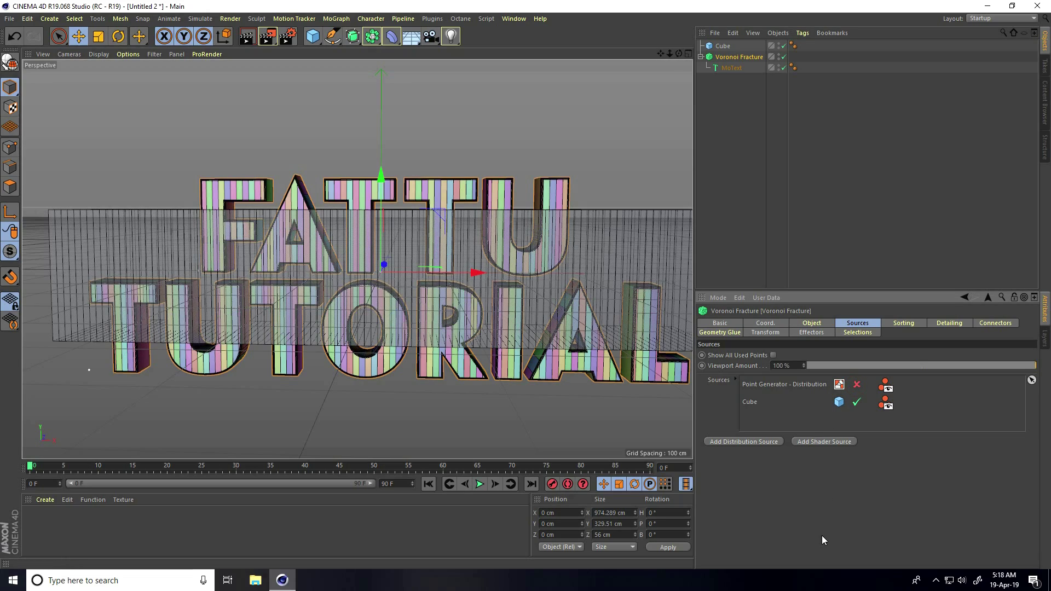
- Hide the Cube and inspect the thin vertical strips from several angles
{"action": "scroll", "coordinate": [401, 216], "scroll_direction": "up", "scroll_amount": 6}
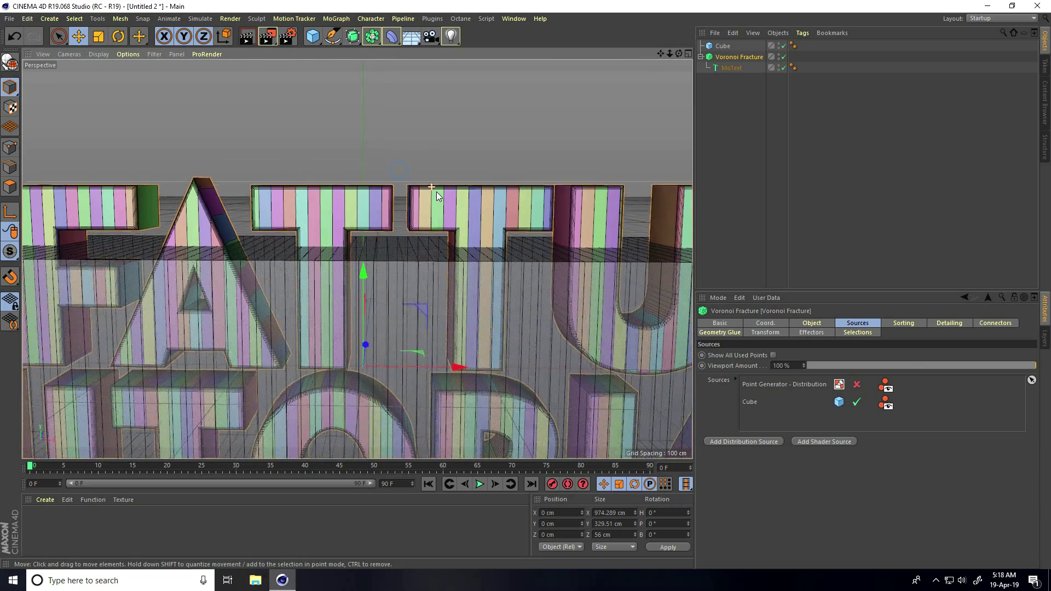
{"action": "double_click", "coordinate": [778, 47], "text": "ctrl"}
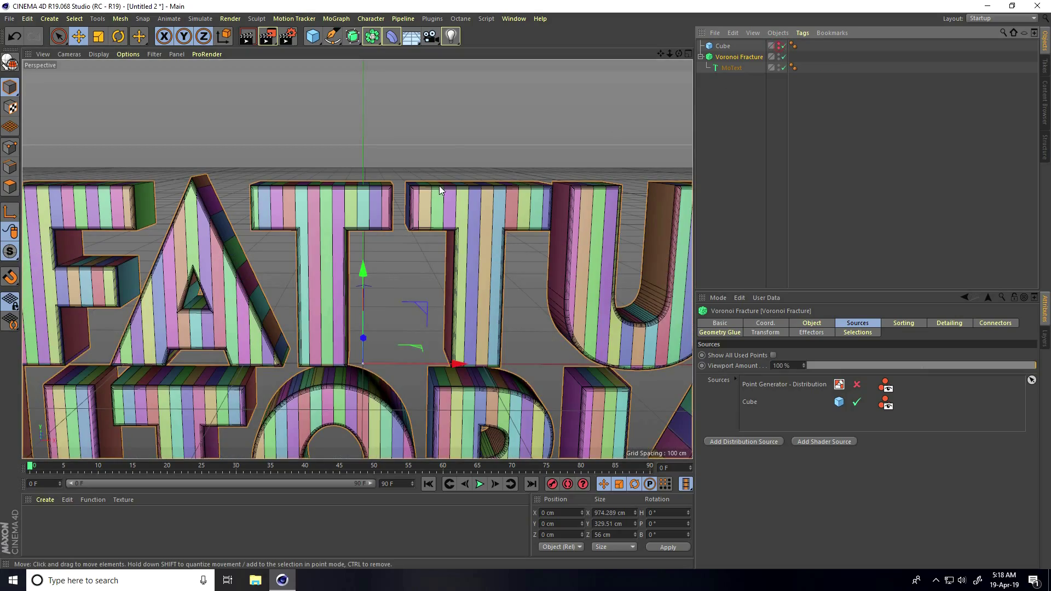
{"action": "scroll", "coordinate": [612, 126], "scroll_direction": "down", "scroll_amount": 3}
{"action": "scroll", "coordinate": [356, 225], "scroll_direction": "up", "scroll_amount": 5}
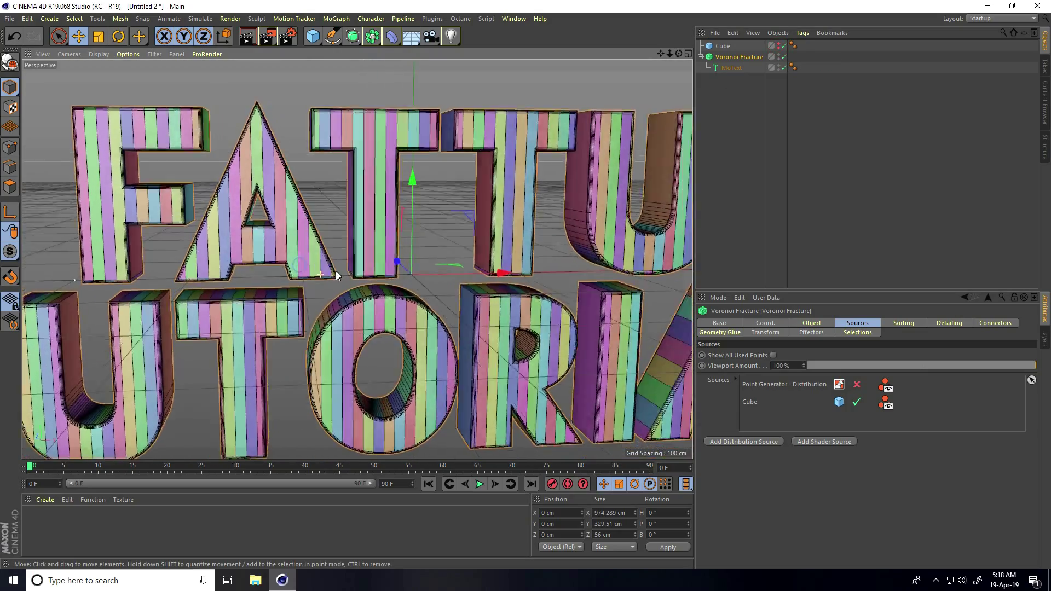
{"action": "scroll", "coordinate": [336, 275], "scroll_direction": "down", "scroll_amount": 3}
{"action": "left_click_drag", "start_coordinate": [419, 271], "coordinate": [429, 270], "text": "alt"}
{"action": "scroll", "coordinate": [361, 267], "scroll_direction": "up", "scroll_amount": 4}
{"action": "left_click_drag", "start_coordinate": [361, 267], "coordinate": [320, 270], "text": "alt"}
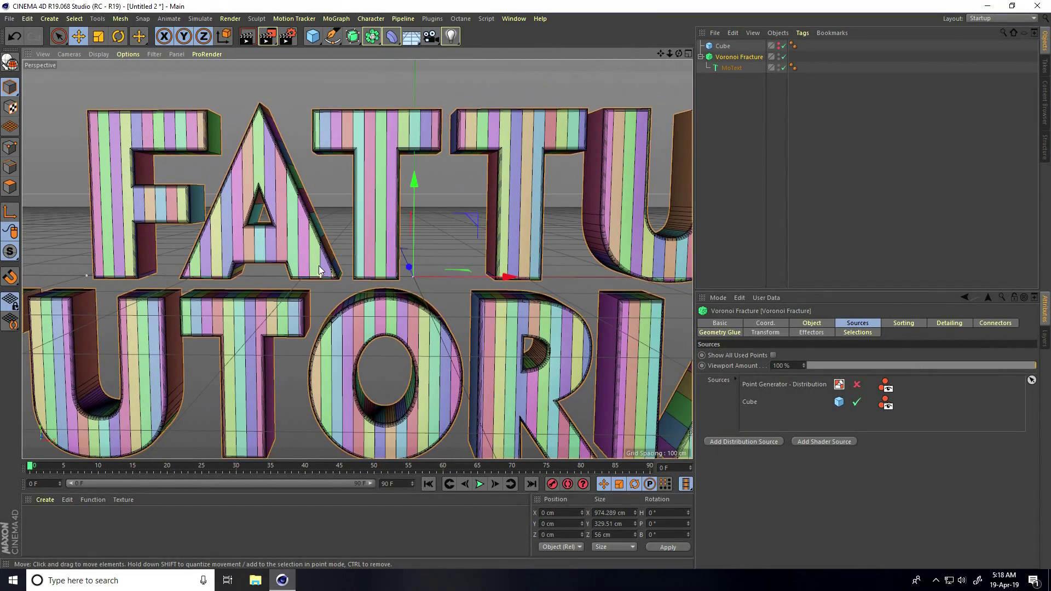
{"action": "scroll", "coordinate": [304, 255], "scroll_direction": "down", "scroll_amount": 3}
{"action": "scroll", "coordinate": [304, 254], "scroll_direction": "up", "scroll_amount": 1}
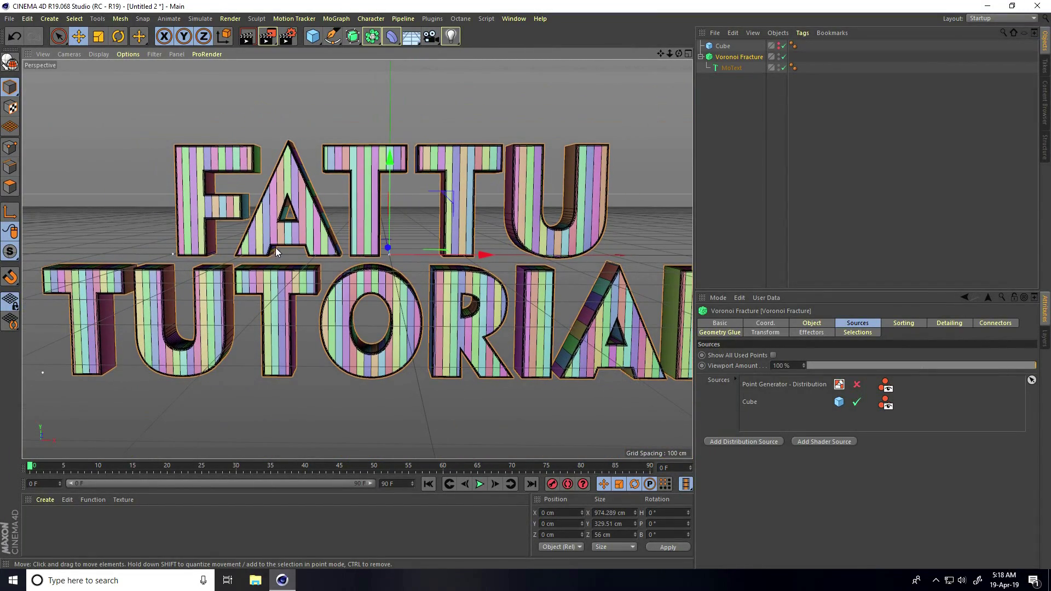
{"action": "left_click", "coordinate": [723, 46]}
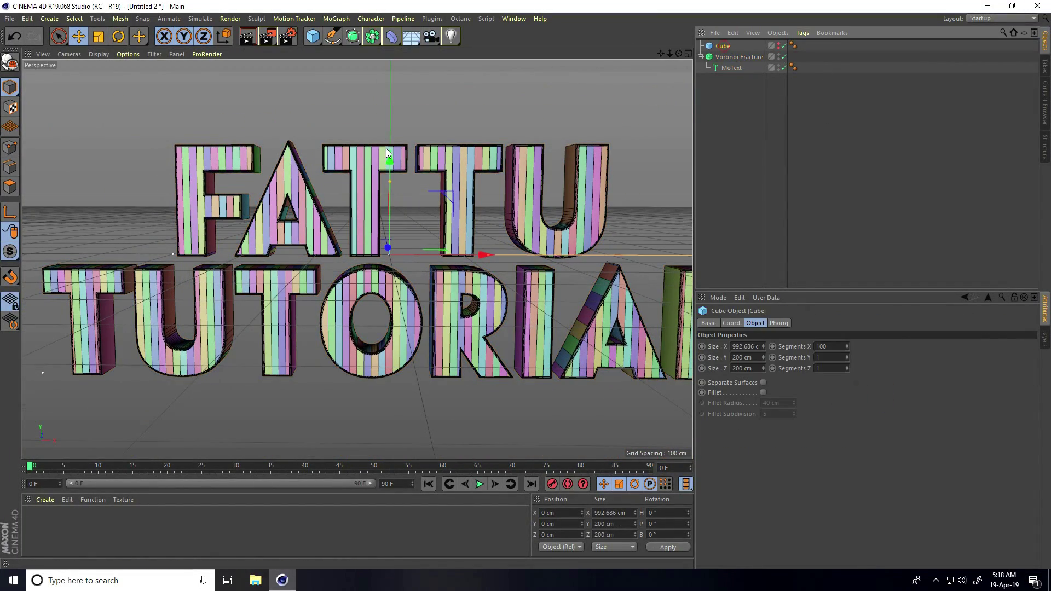
- Rotate the Cube to a 30° bank so the strips run diagonally
{"action": "left_click", "coordinate": [117, 38]}
{"action": "left_click_drag", "start_coordinate": [429, 213], "coordinate": [449, 246]}
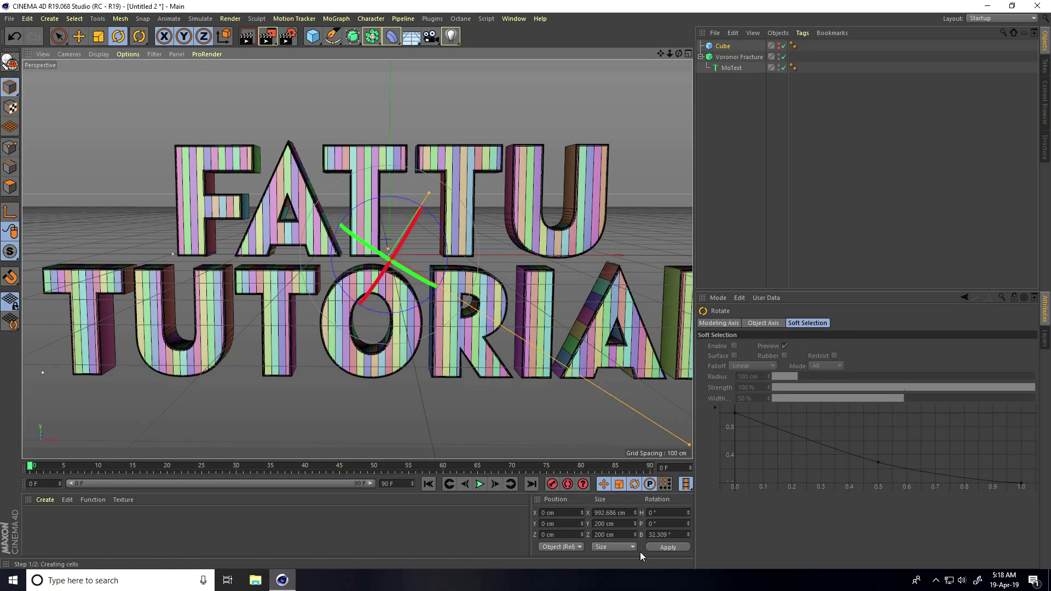
{"action": "left_click_drag", "start_coordinate": [672, 538], "coordinate": [644, 535]}
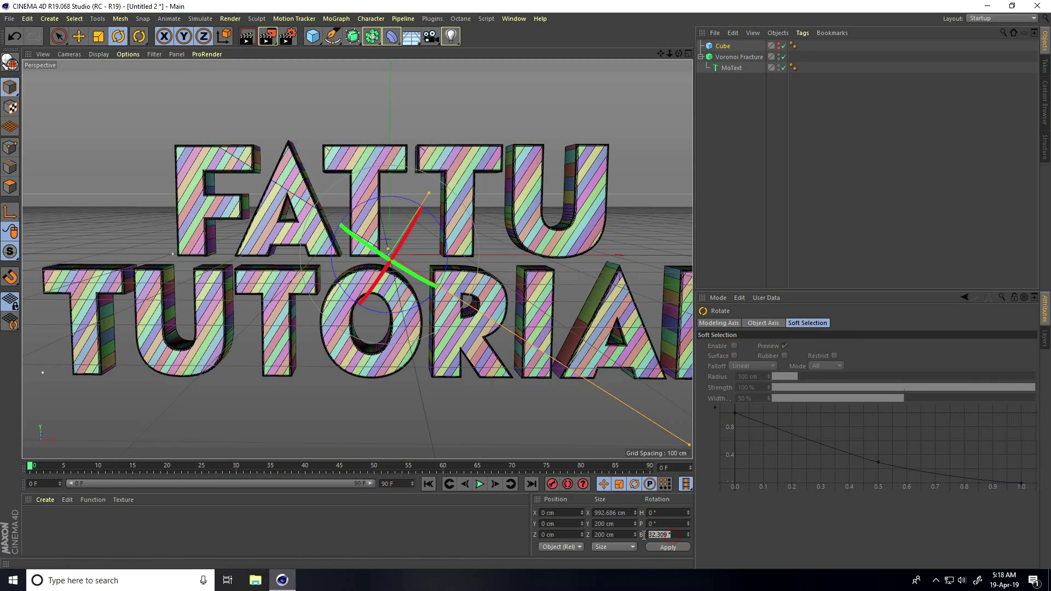
{"action": "type", "text": "30"}
{"action": "key", "text": "Return"}
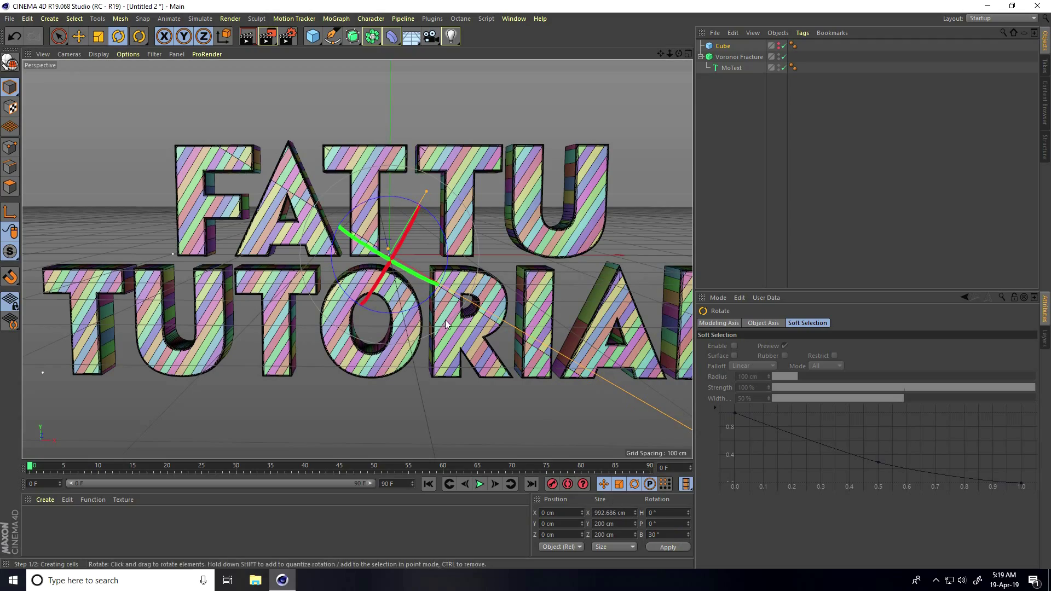
{"action": "left_click", "coordinate": [82, 36]}
- Inspect the diagonal stripes from close and frontal angles, then choose File > Merge
{"action": "left_click", "coordinate": [245, 101]}
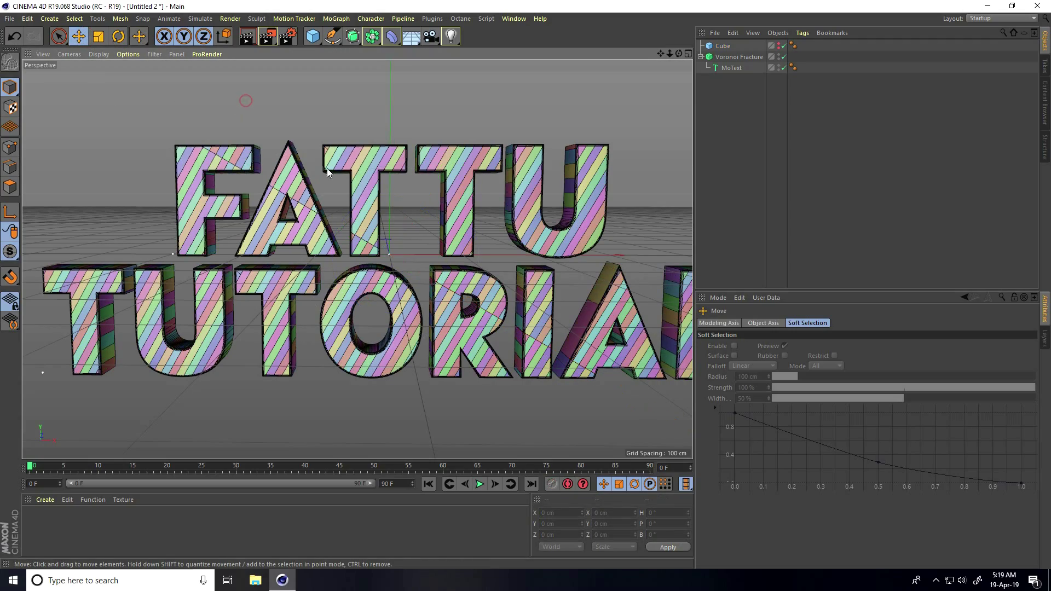
{"action": "scroll", "coordinate": [345, 154], "scroll_direction": "up", "scroll_amount": 5}
{"action": "mouse_move", "coordinate": [365, 196]}
{"action": "left_mouse_down", "text": "alt"}
{"action": "mouse_move", "coordinate": [426, 196]}
{"action": "mouse_move", "coordinate": [357, 197]}
{"action": "mouse_move", "coordinate": [366, 186]}
{"action": "left_mouse_up", "text": "alt"}
{"action": "scroll", "coordinate": [346, 254], "scroll_direction": "down", "scroll_amount": 3}
{"action": "left_click_drag", "start_coordinate": [346, 253], "coordinate": [412, 262], "text": "alt"}
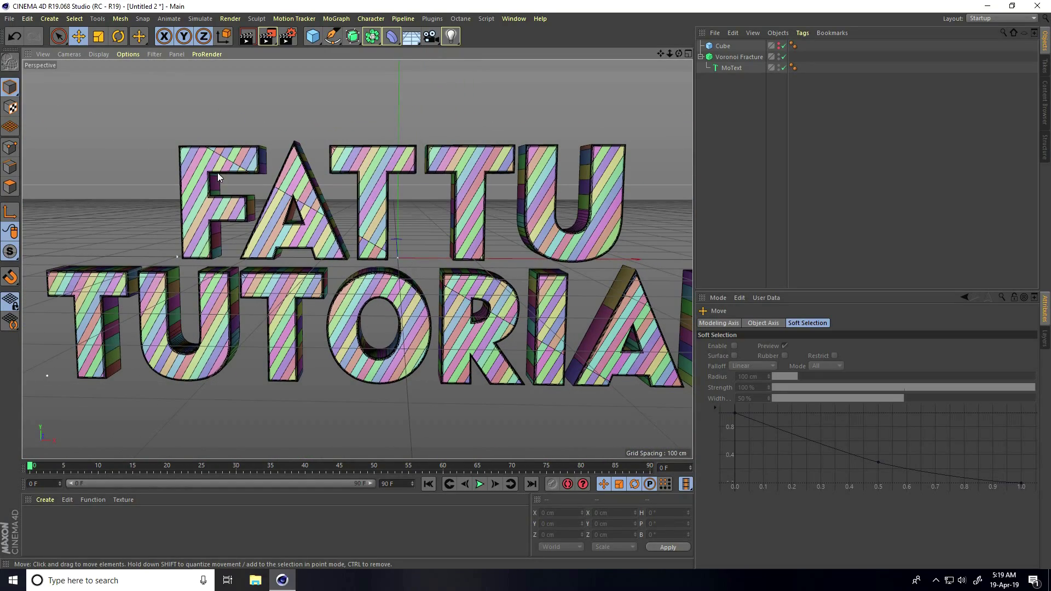
{"action": "left_click", "coordinate": [10, 18]}
{"action": "left_click", "coordinate": [23, 57]}
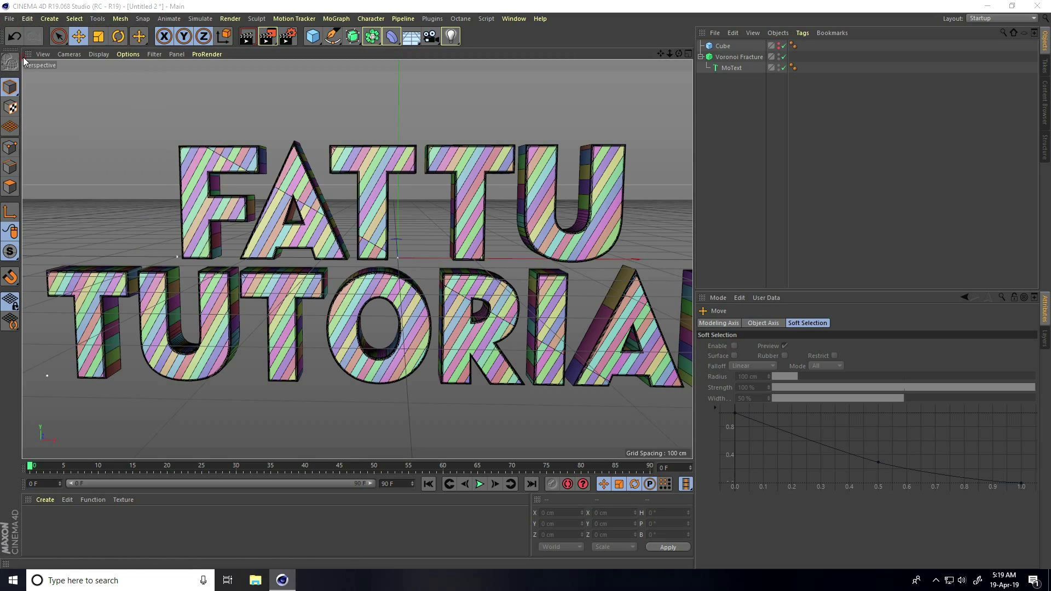
- Merge the cinema-4d-studio lights scene and lower FLOOR & BACKGROUND to Y -210.824 cm
{"action": "left_click", "coordinate": [133, 76]}
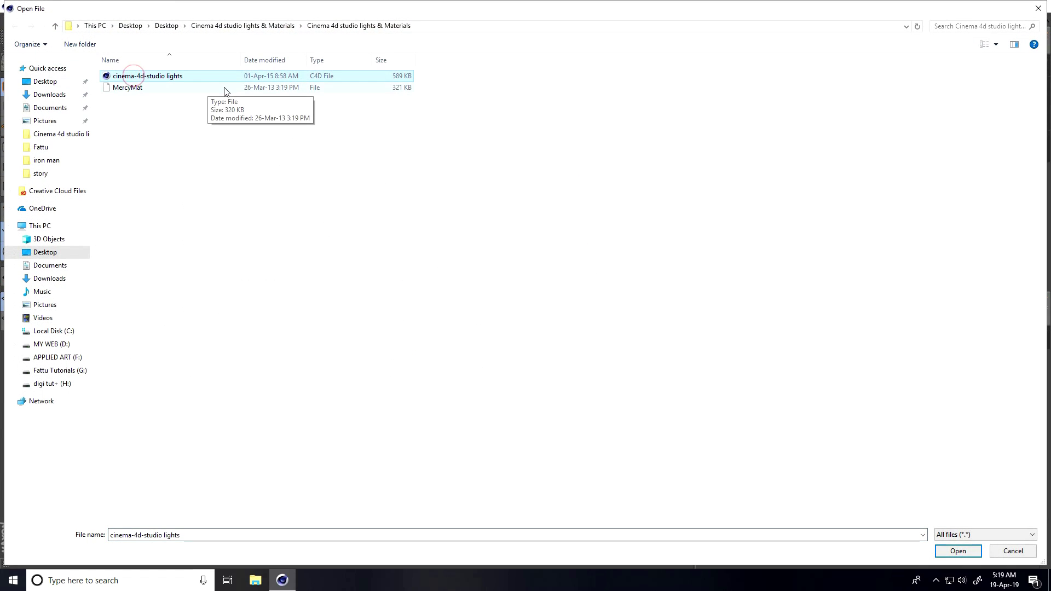
{"action": "left_click", "coordinate": [958, 551]}
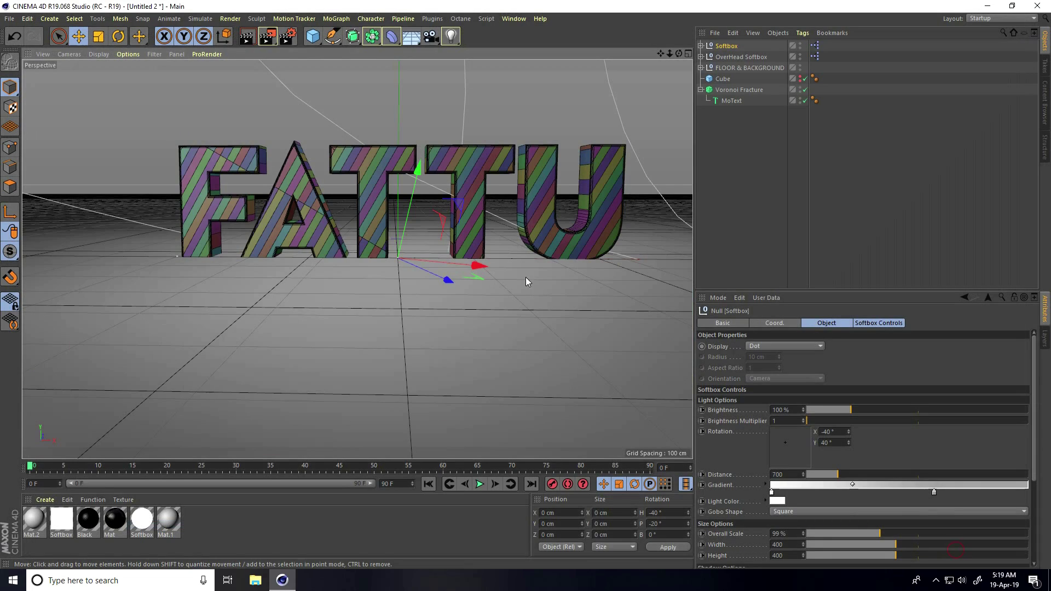
{"action": "left_click", "coordinate": [729, 68]}
{"action": "middle_click", "coordinate": [395, 262]}
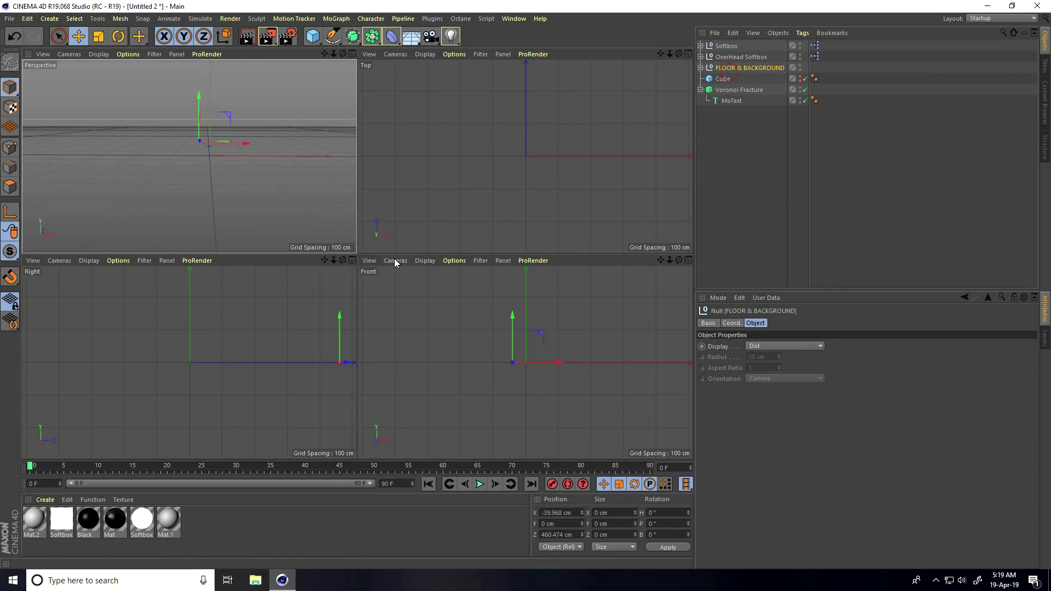
{"action": "middle_click", "coordinate": [487, 327]}
{"action": "mouse_move", "coordinate": [331, 165]}
{"action": "left_mouse_down"}
{"action": "mouse_move", "coordinate": [344, 308]}
{"action": "mouse_move", "coordinate": [347, 288]}
{"action": "mouse_move", "coordinate": [340, 313]}
{"action": "mouse_move", "coordinate": [321, 282]}
{"action": "mouse_move", "coordinate": [330, 307]}
{"action": "mouse_move", "coordinate": [330, 298]}
{"action": "mouse_move", "coordinate": [311, 300]}
{"action": "left_mouse_up"}
{"action": "middle_click", "coordinate": [344, 307]}
{"action": "middle_click", "coordinate": [223, 219]}
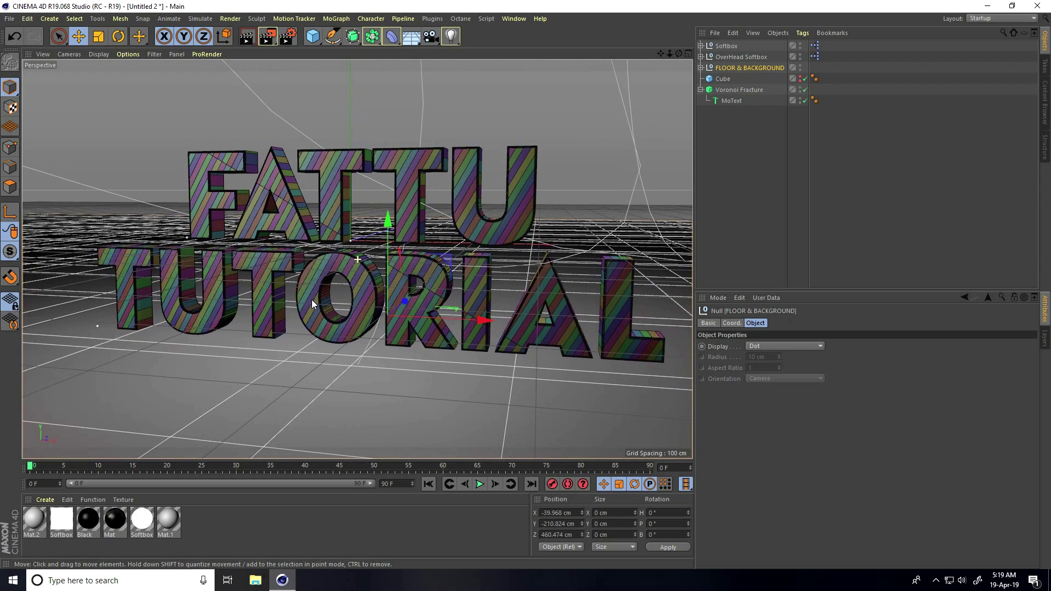
- Add a Random effector to the selected Voronoi Fracture
{"action": "left_click", "coordinate": [737, 91]}
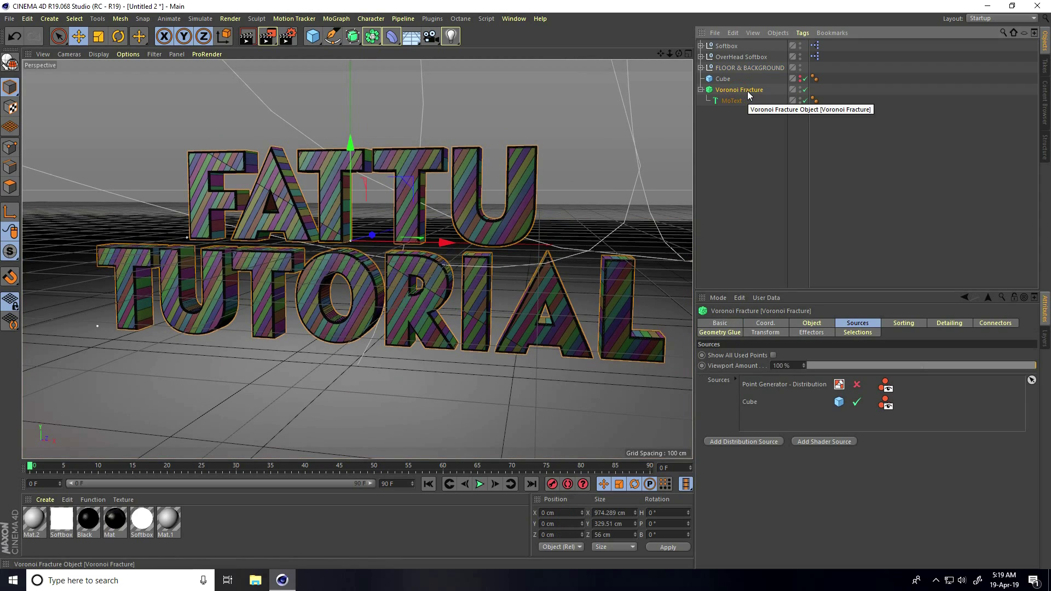
{"action": "left_click", "coordinate": [336, 19]}
{"action": "mouse_move", "coordinate": [350, 37]}
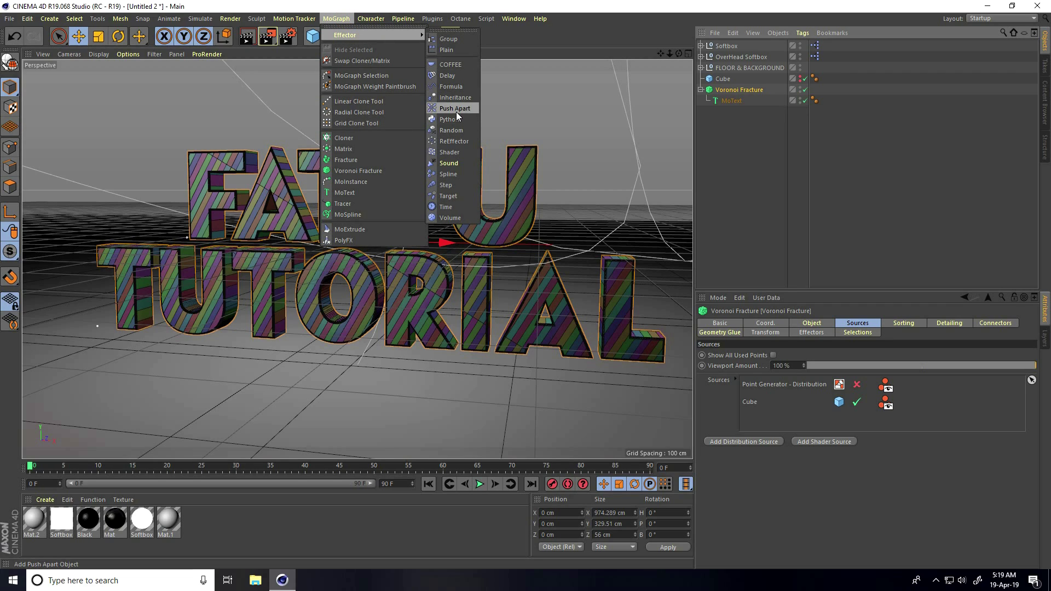
{"action": "left_click", "coordinate": [451, 130]}
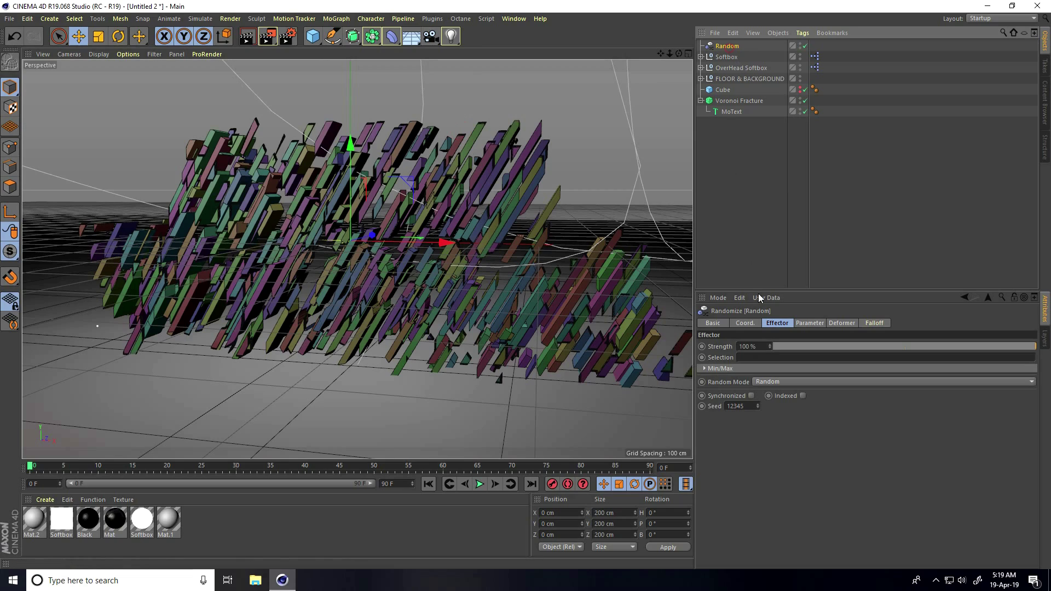
- Set the Random effector's falloff shape to Linear
{"action": "left_click", "coordinate": [870, 327]}
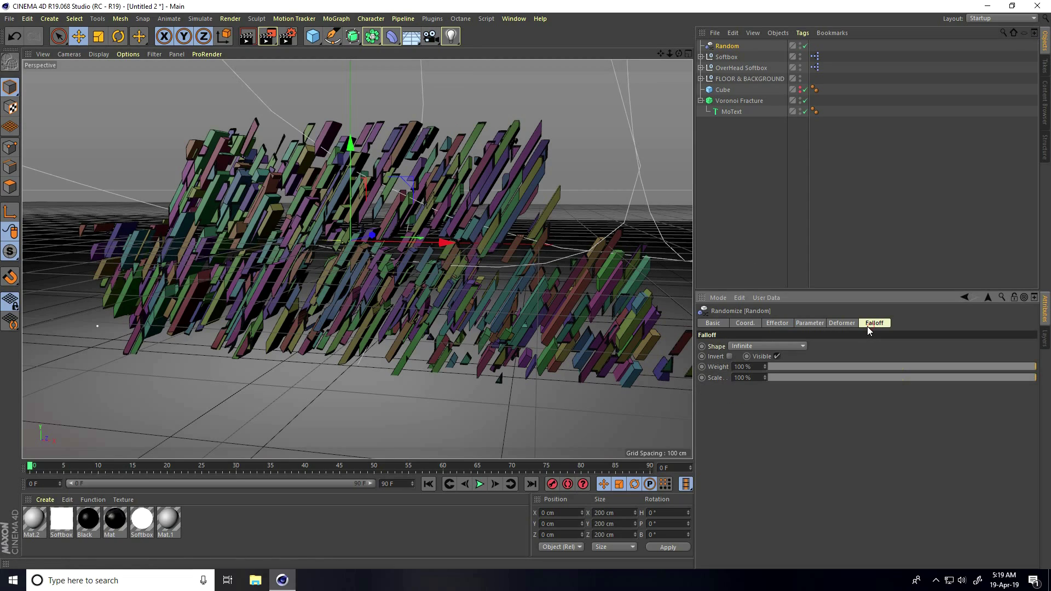
{"action": "left_click", "coordinate": [758, 348]}
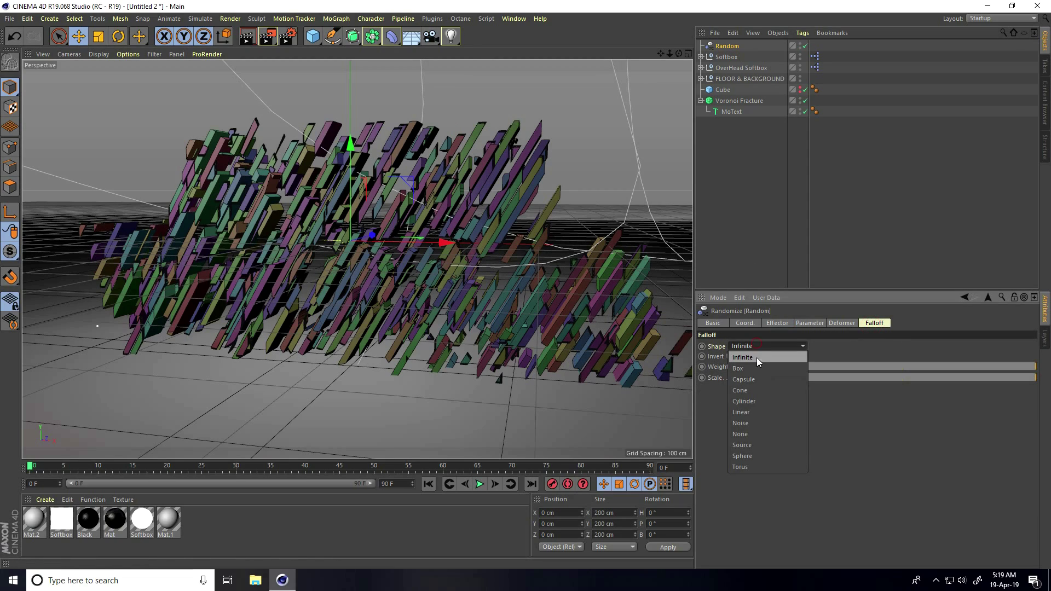
{"action": "left_click", "coordinate": [751, 415]}
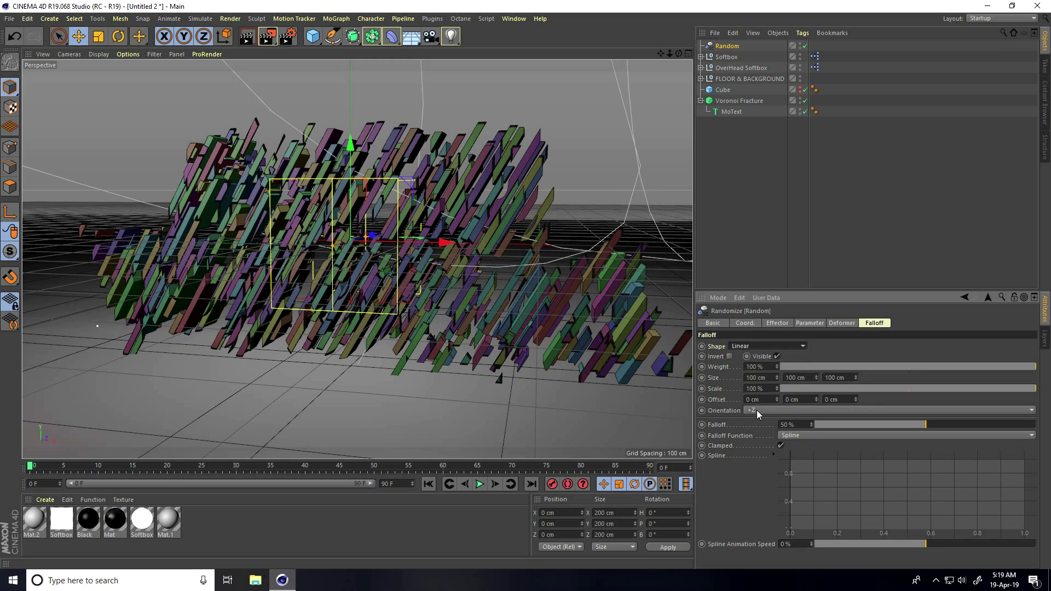
- Orient the Random effector's linear falloff along +X and widen it to 200 cm
{"action": "left_click", "coordinate": [758, 412]}
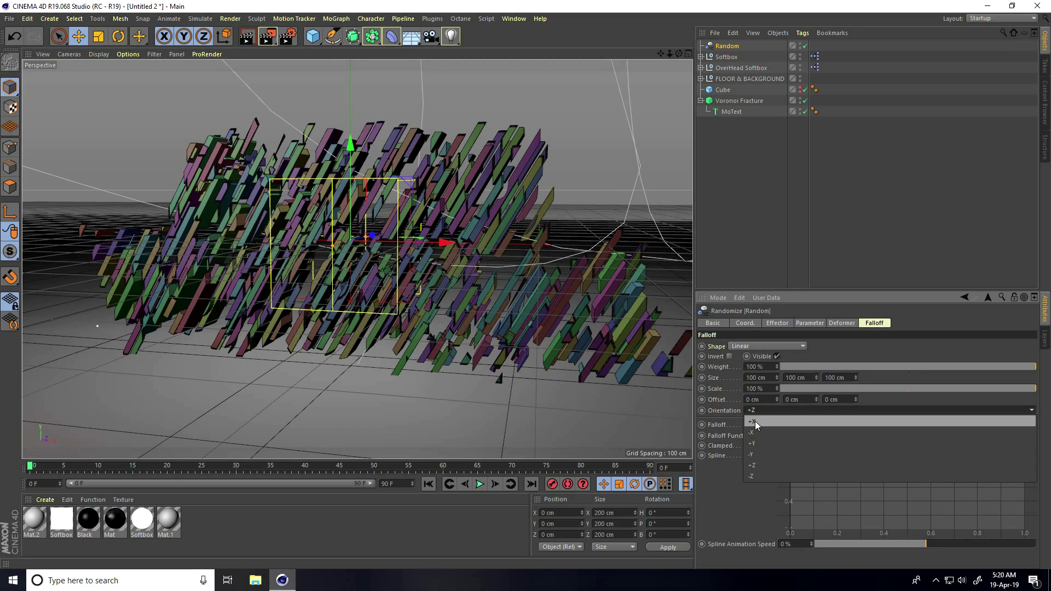
{"action": "left_click", "coordinate": [755, 422]}
{"action": "left_click_drag", "start_coordinate": [455, 245], "coordinate": [428, 261]}
{"action": "scroll", "coordinate": [383, 246], "scroll_direction": "up", "scroll_amount": 5}
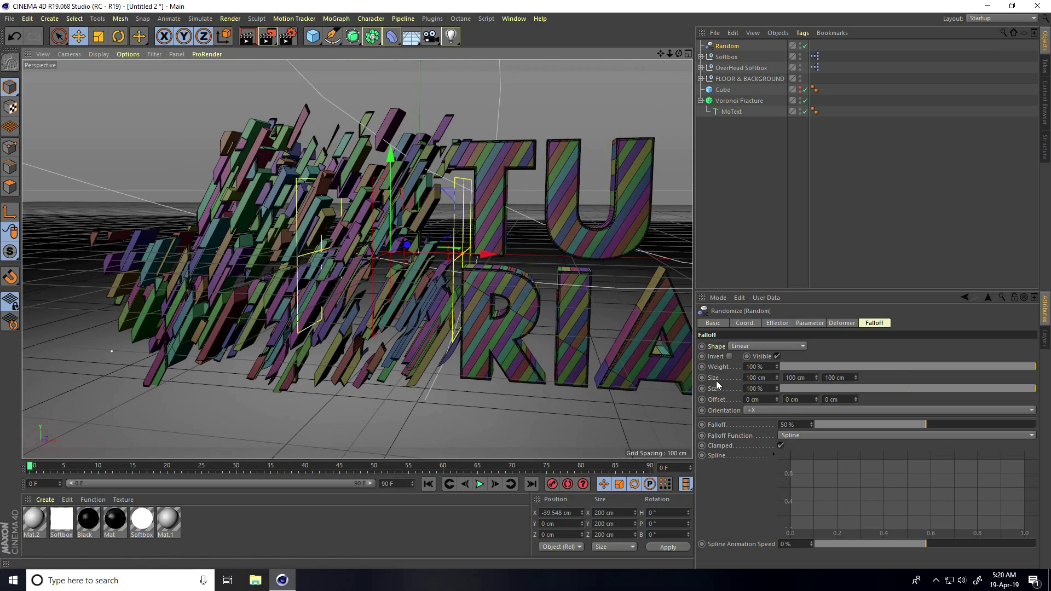
{"action": "left_click", "coordinate": [771, 378]}
{"action": "type", "text": "200"}
{"action": "key", "text": "Return"}
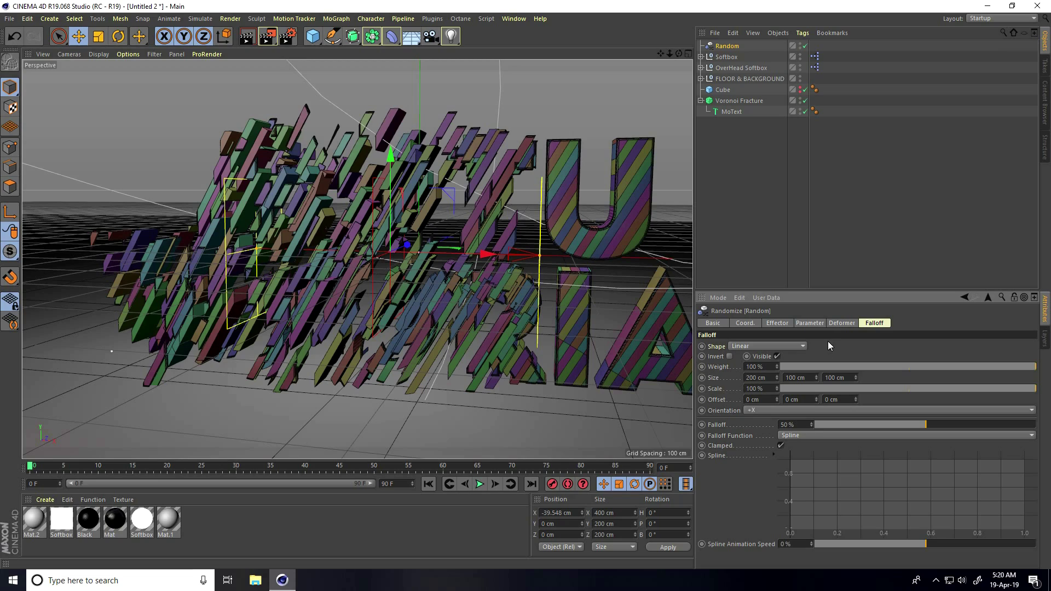
- Set the Random effector's position randomness to 100 cm on X, Y and Z
{"action": "left_click", "coordinate": [811, 324]}
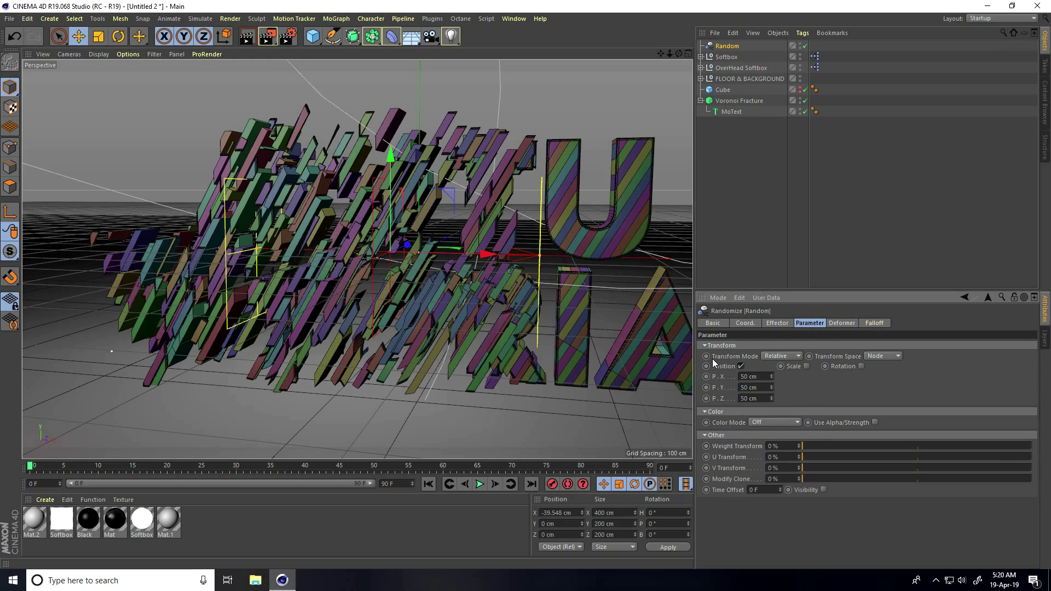
{"action": "left_click", "coordinate": [764, 377]}
{"action": "type", "text": "100"}
{"action": "key", "text": "Tab"}
{"action": "type", "text": "100"}
{"action": "key", "text": "Tab"}
{"action": "type", "text": "1"}
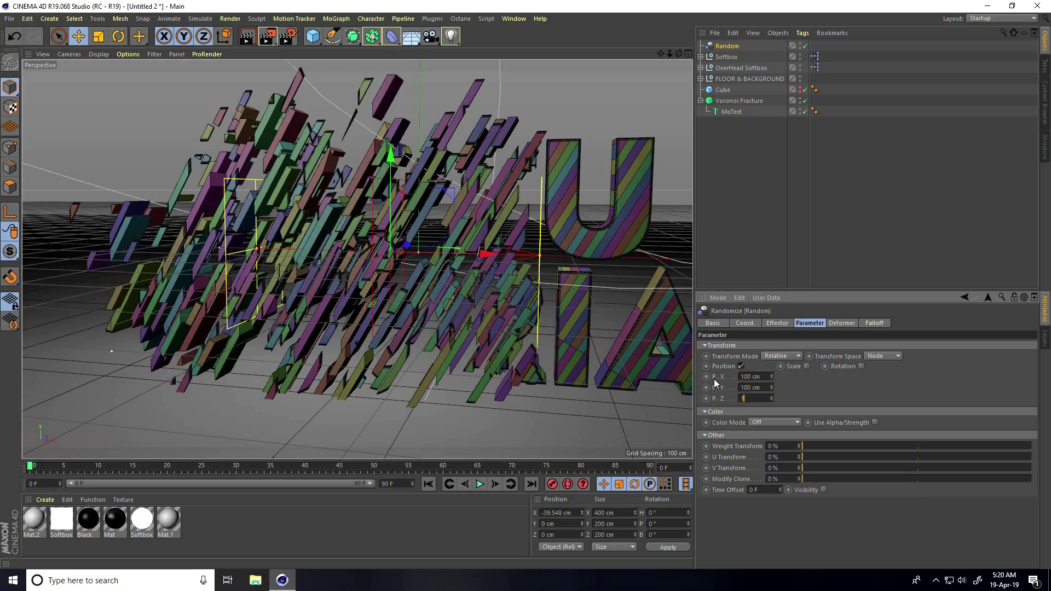
{"action": "key", "text": "Return"}
- Enable Random rotation with 180° on heading, pitch and bank
{"action": "left_click_drag", "start_coordinate": [340, 279], "coordinate": [380, 221], "text": "alt"}
{"action": "scroll", "coordinate": [415, 238], "scroll_direction": "down", "scroll_amount": 5}
{"action": "scroll", "coordinate": [190, 159], "scroll_direction": "up", "scroll_amount": 5}
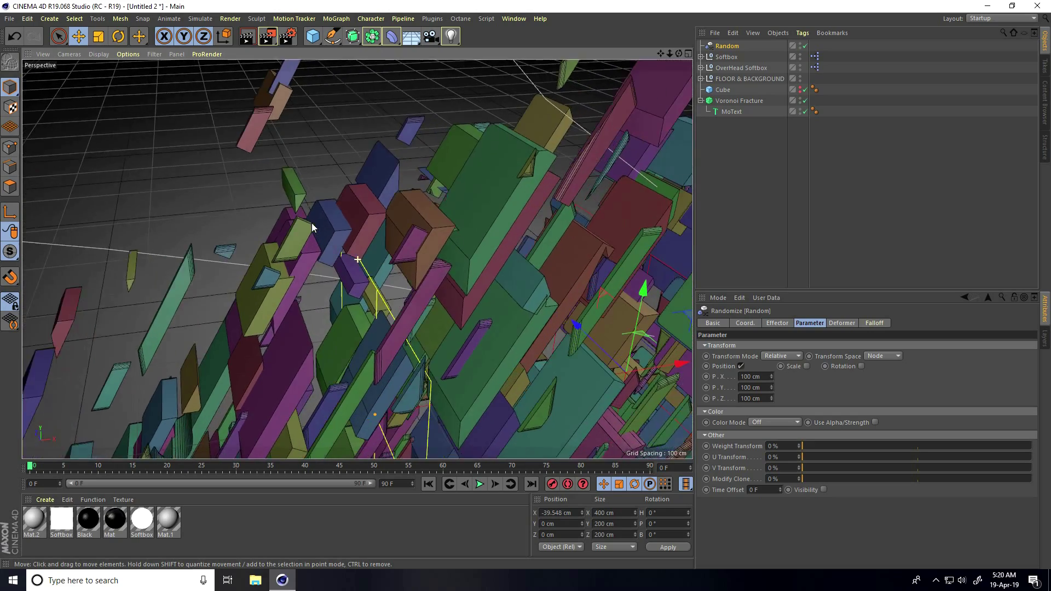
{"action": "left_click_drag", "start_coordinate": [191, 164], "coordinate": [86, 115], "text": "alt"}
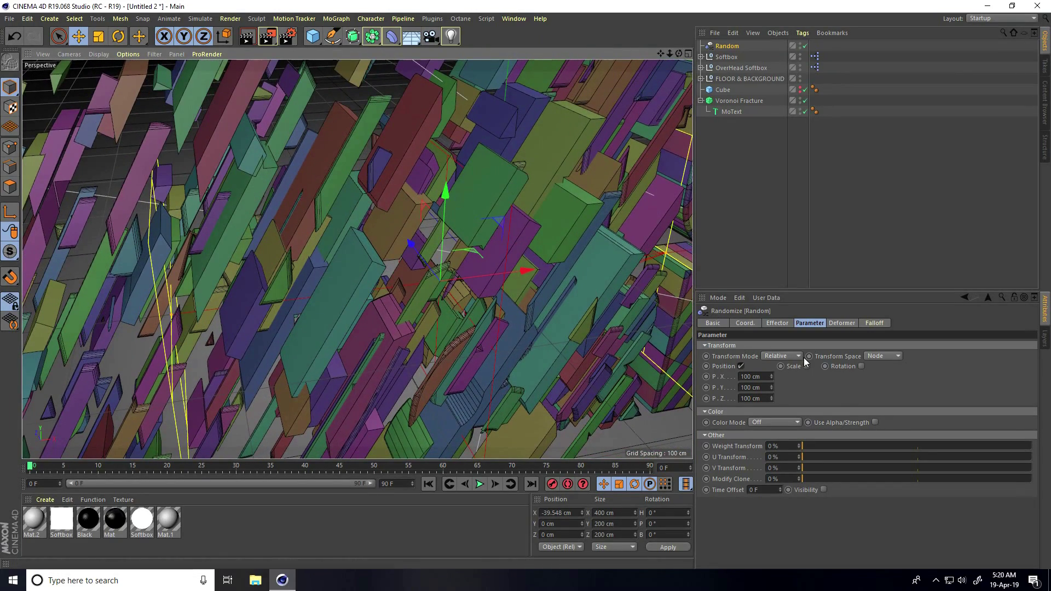
{"action": "left_click", "coordinate": [861, 367]}
{"action": "left_click", "coordinate": [860, 377]}
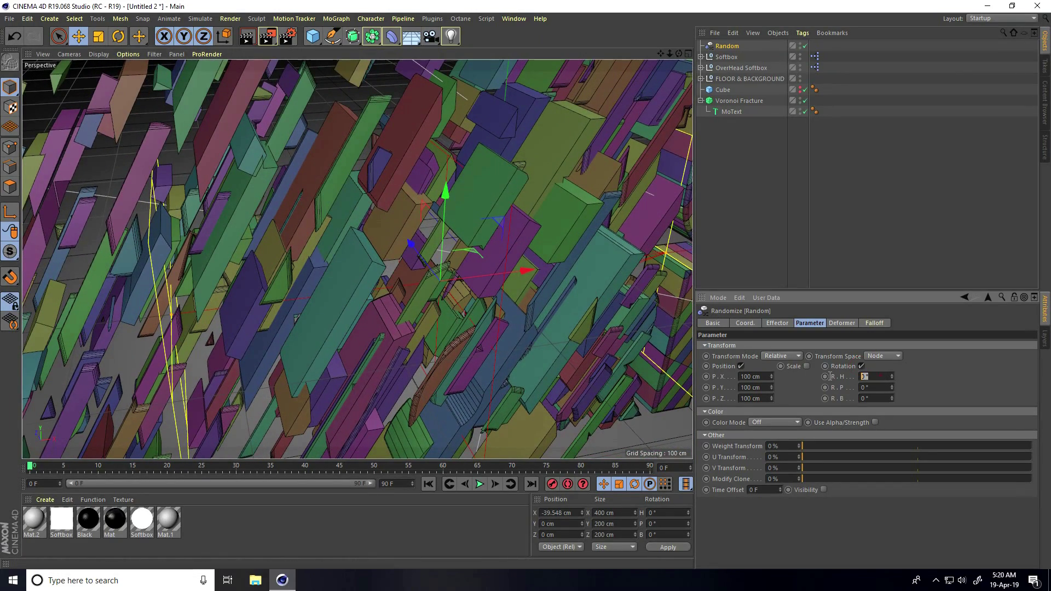
{"action": "type", "text": "180"}
{"action": "key", "text": "Tab"}
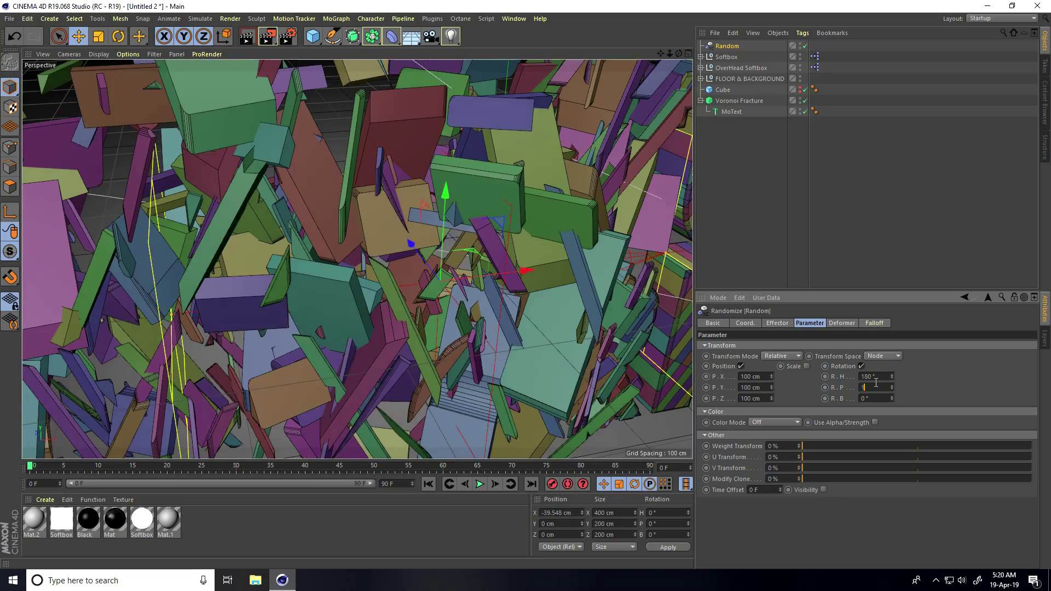
{"action": "type", "text": "180"}
{"action": "key", "text": "Tab"}
{"action": "type", "text": "180"}
{"action": "key", "text": "Return"}
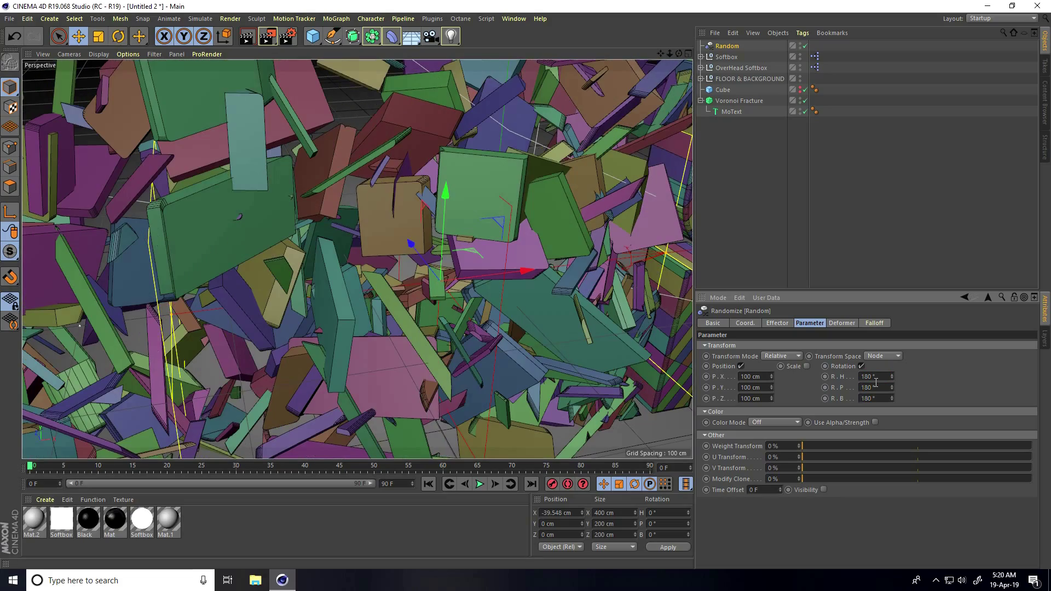
{"action": "left_click_drag", "start_coordinate": [561, 245], "coordinate": [380, 293], "text": "alt"}
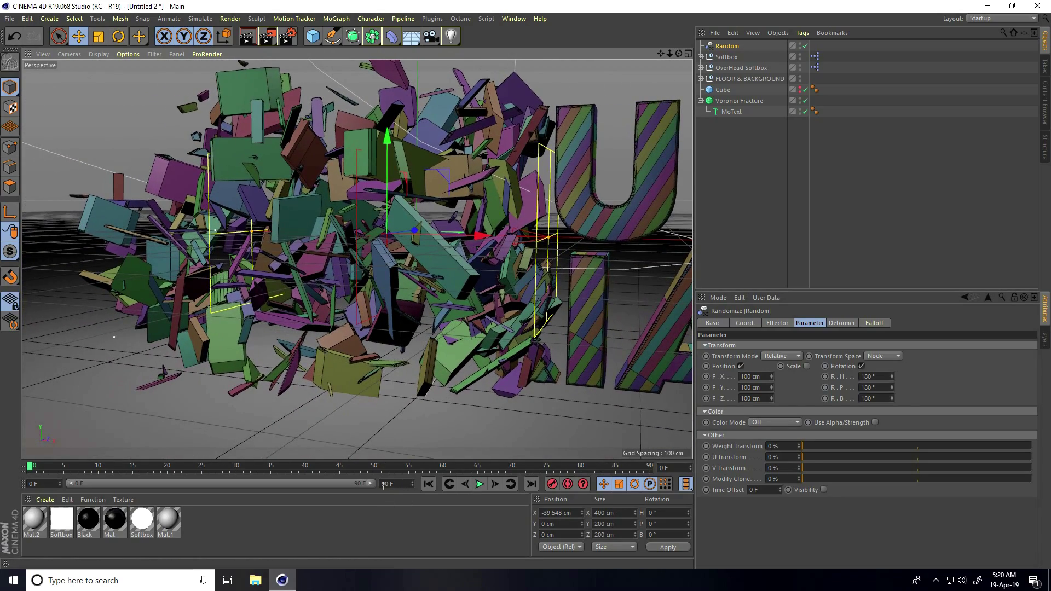
- Extend the scene end frame and preview range to 400 frames
{"action": "left_click", "coordinate": [402, 484]}
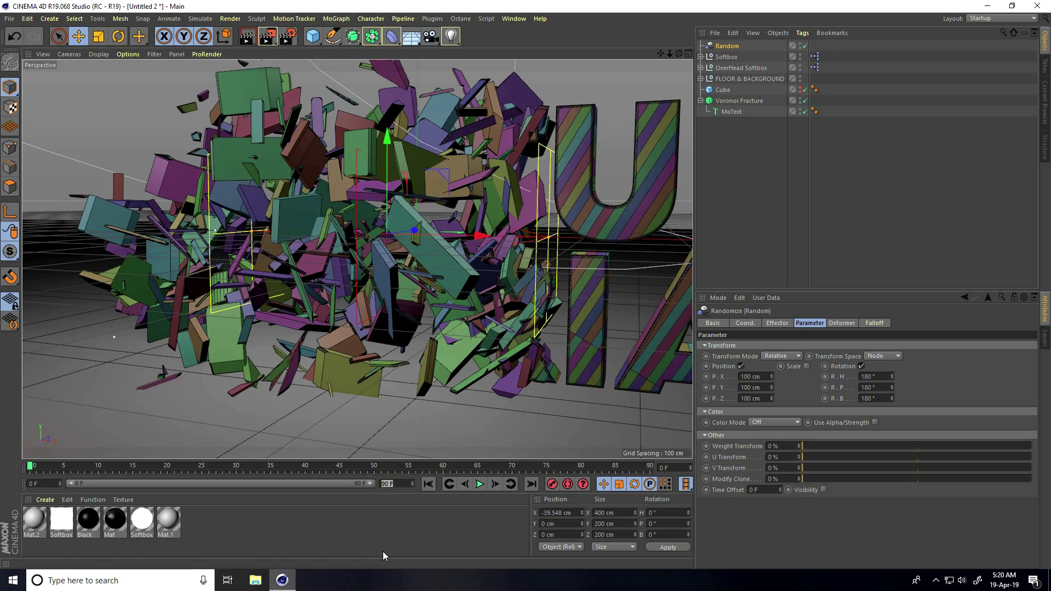
{"action": "type", "text": "400"}
{"action": "key", "text": "Return"}
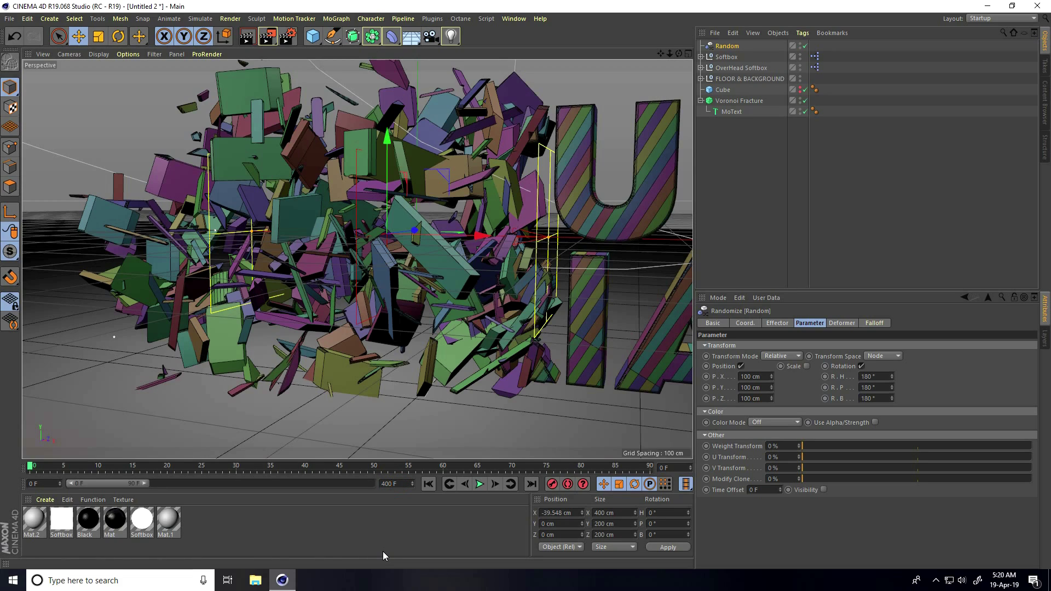
{"action": "left_click_drag", "start_coordinate": [143, 484], "coordinate": [396, 484]}
{"action": "left_click_drag", "start_coordinate": [361, 219], "coordinate": [371, 244], "text": "alt"}
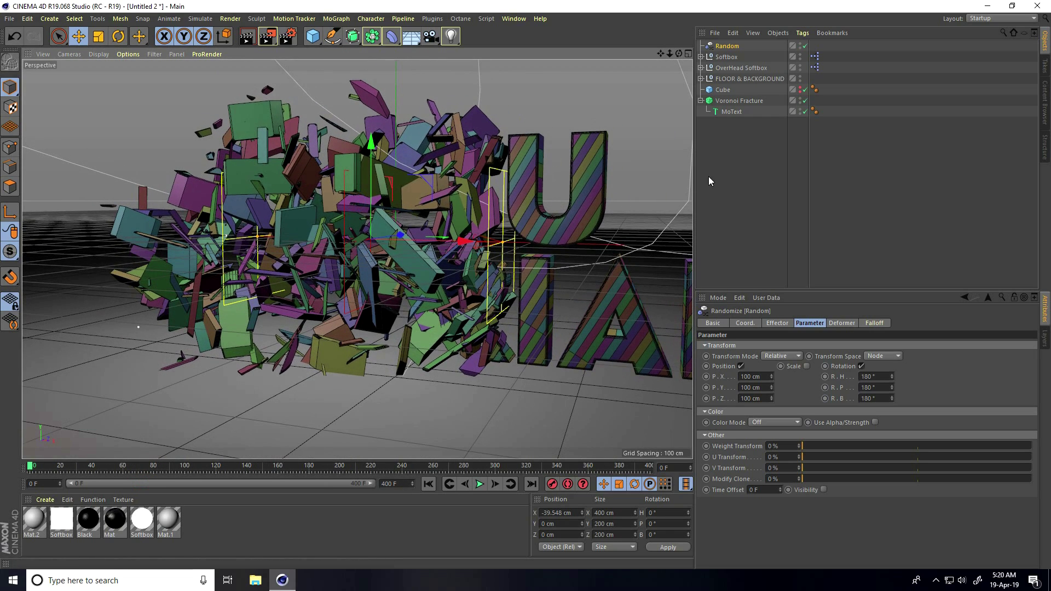
- Reset the Random effector's X position from -39.546 cm to 0 cm
{"action": "left_click", "coordinate": [735, 101]}
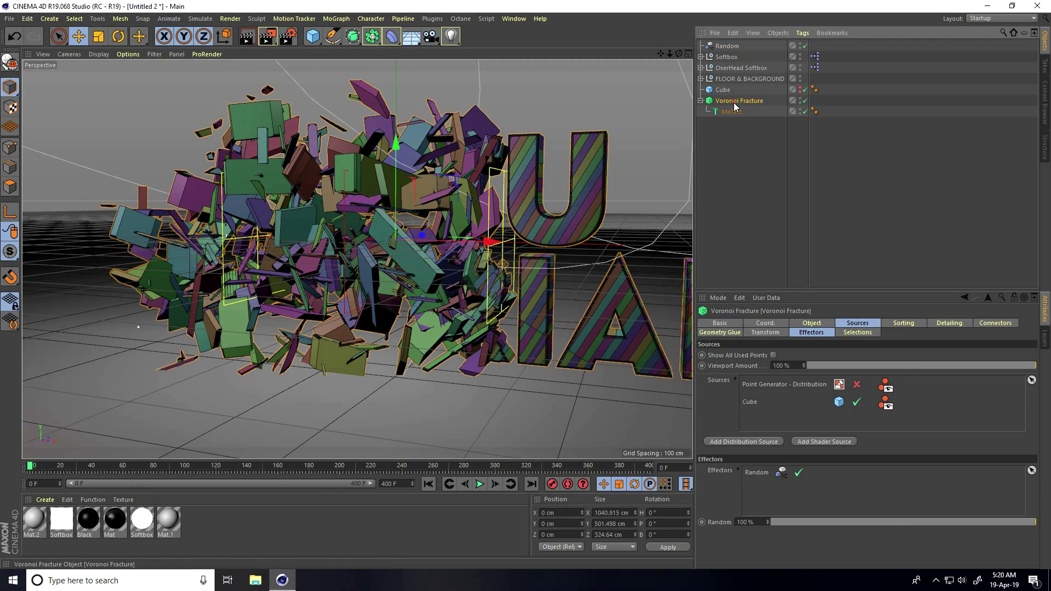
{"action": "left_click", "coordinate": [736, 49]}
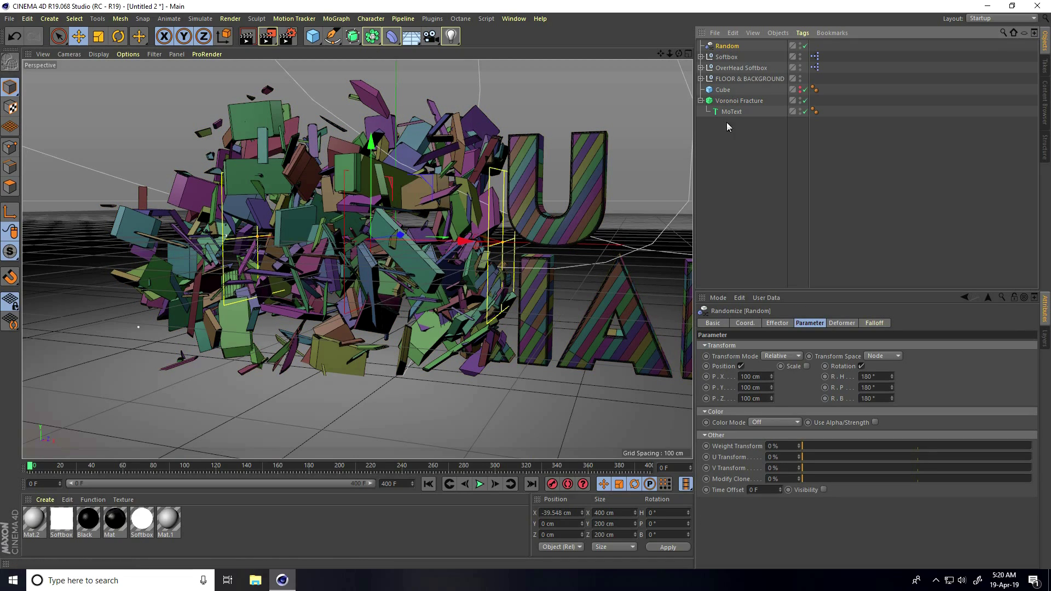
{"action": "left_click", "coordinate": [745, 323]}
{"action": "double_click", "coordinate": [740, 347]}
{"action": "type", "text": "0"}
{"action": "key", "text": "Return"}
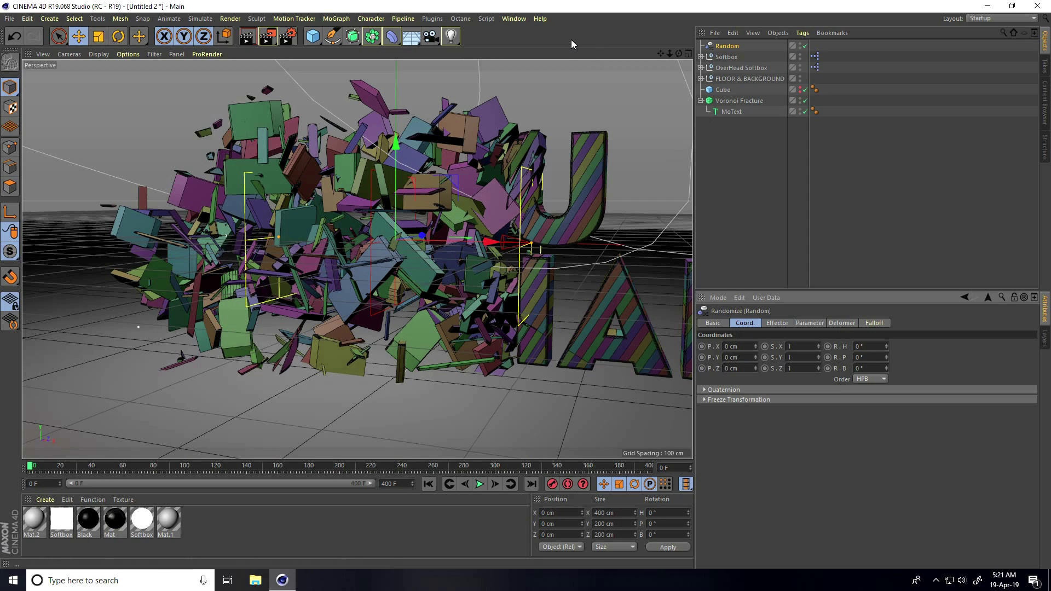
{"action": "left_click", "coordinate": [739, 101]}
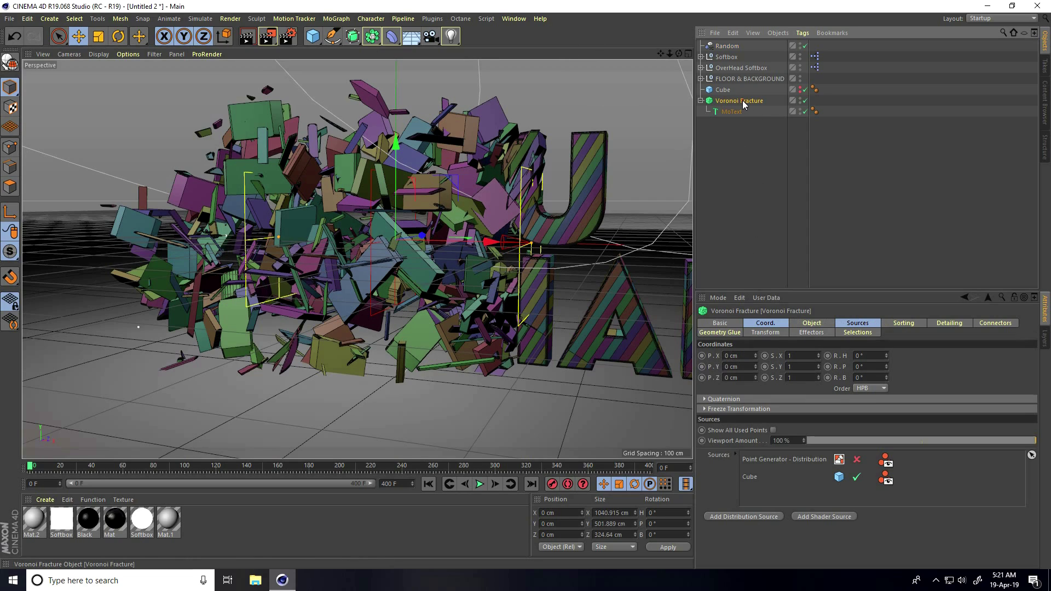
- Add a Plain effector with a linear +X falloff 250 cm wide
{"action": "left_click", "coordinate": [335, 18]}
{"action": "mouse_move", "coordinate": [373, 35]}
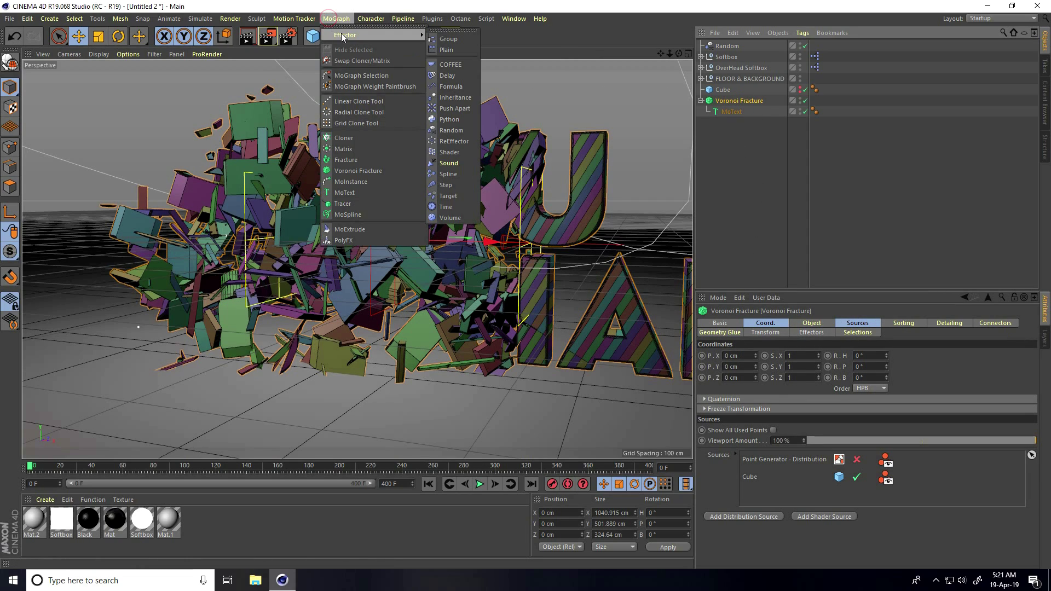
{"action": "left_click", "coordinate": [445, 49]}
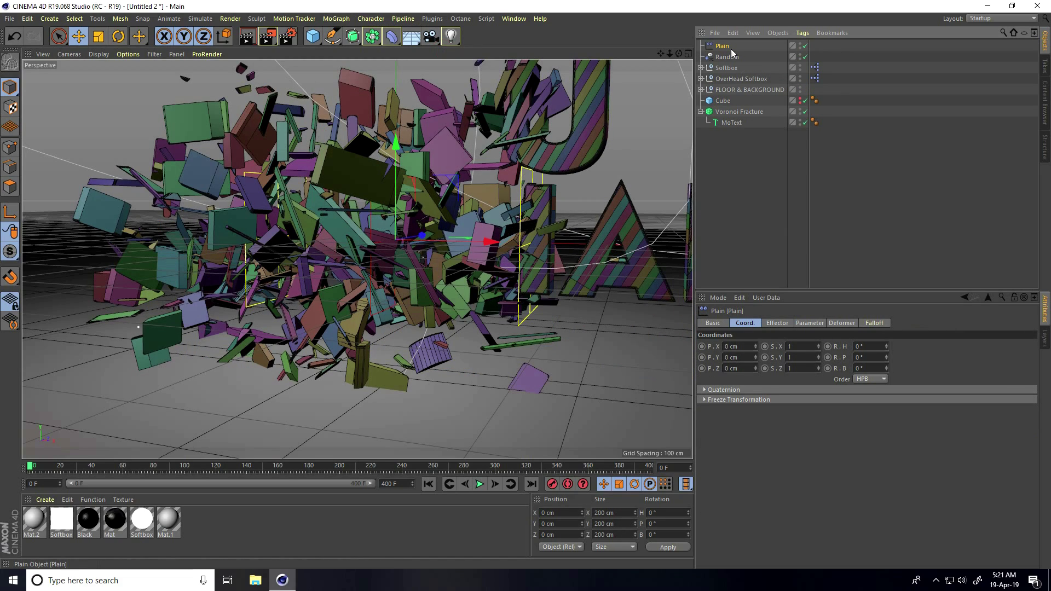
{"action": "left_click", "coordinate": [875, 324]}
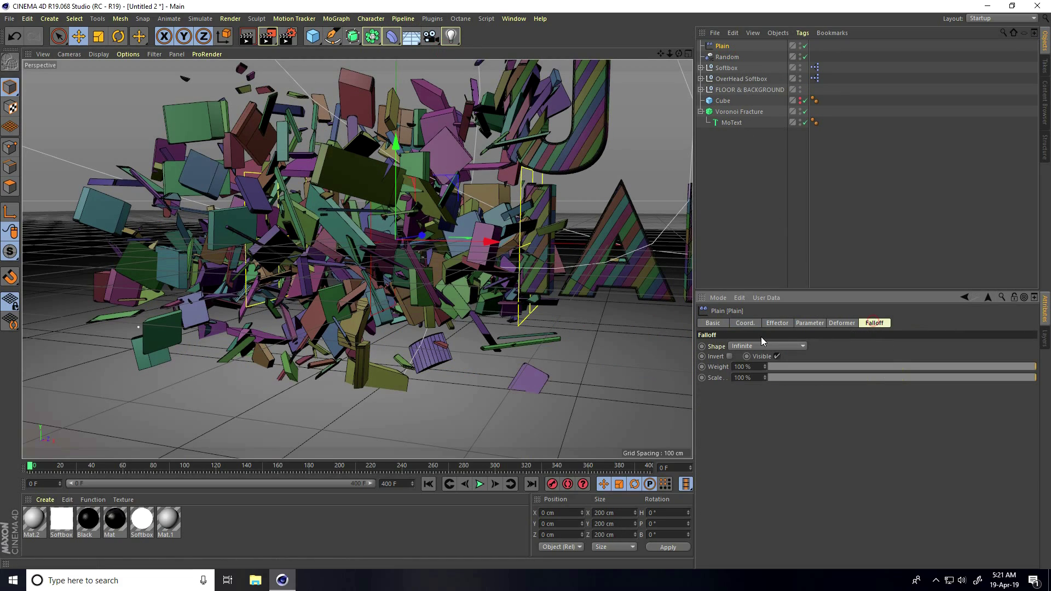
{"action": "left_click", "coordinate": [760, 345]}
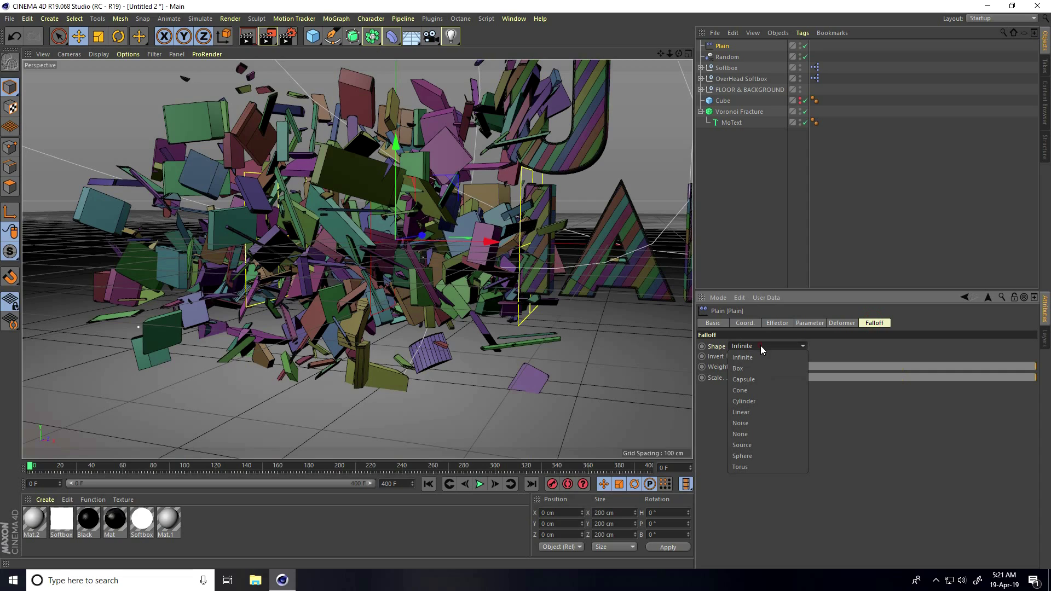
{"action": "left_click", "coordinate": [756, 416]}
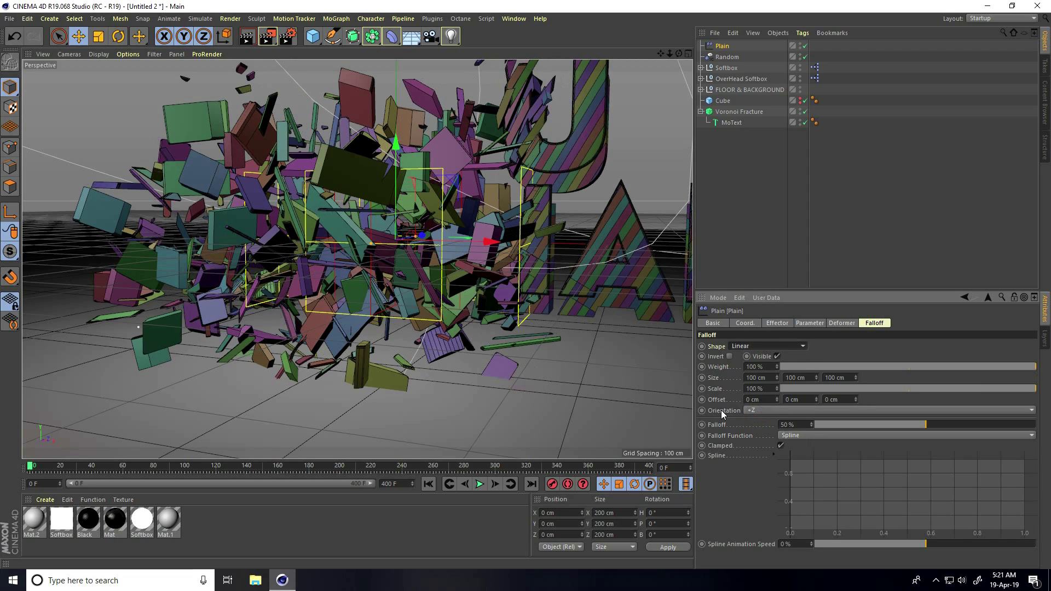
{"action": "left_click", "coordinate": [754, 411]}
{"action": "left_click", "coordinate": [757, 424]}
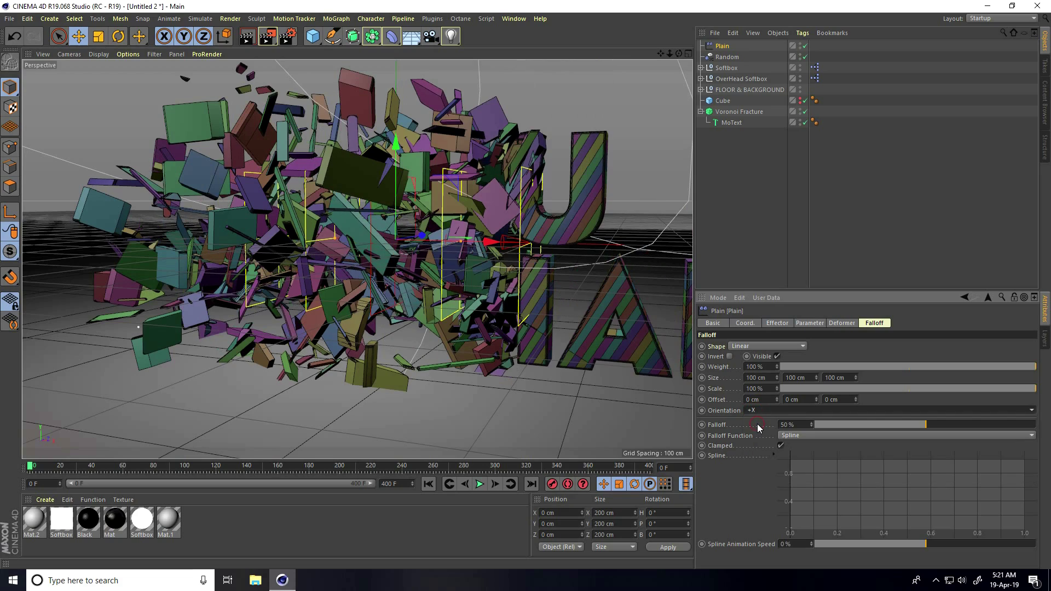
{"action": "left_click", "coordinate": [773, 379]}
{"action": "type", "text": "250"}
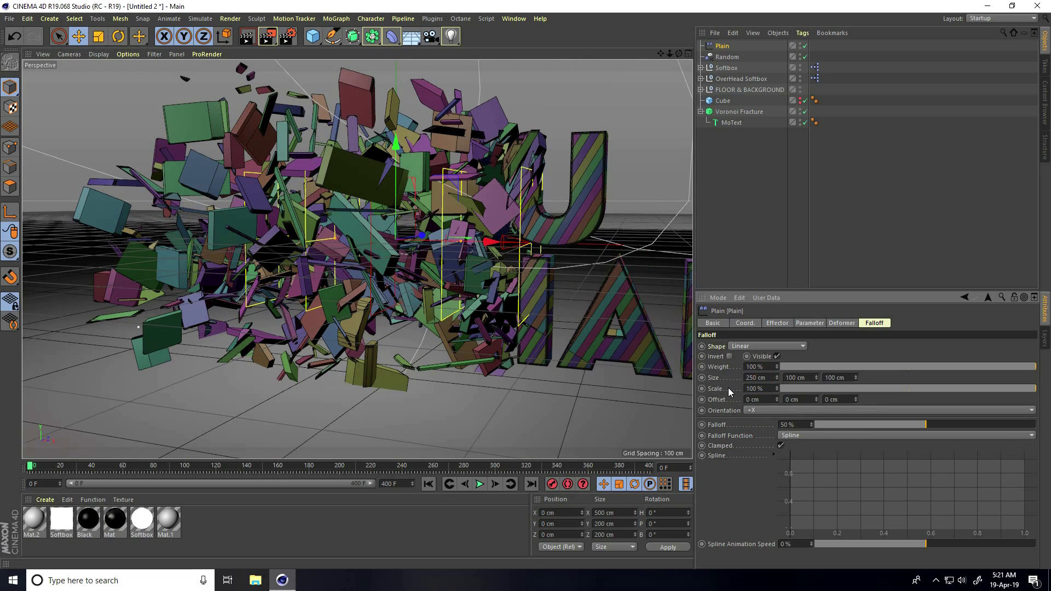
{"action": "key", "text": "Return"}
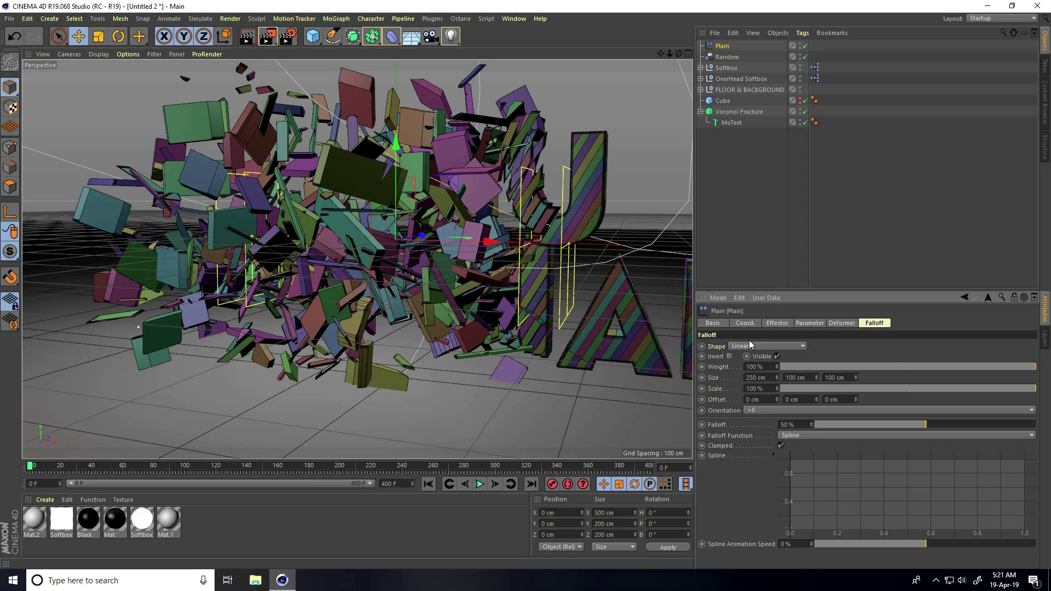
- Turn off the Plain effector's Position and give it uniform Scale of -1
{"action": "left_click", "coordinate": [799, 325]}
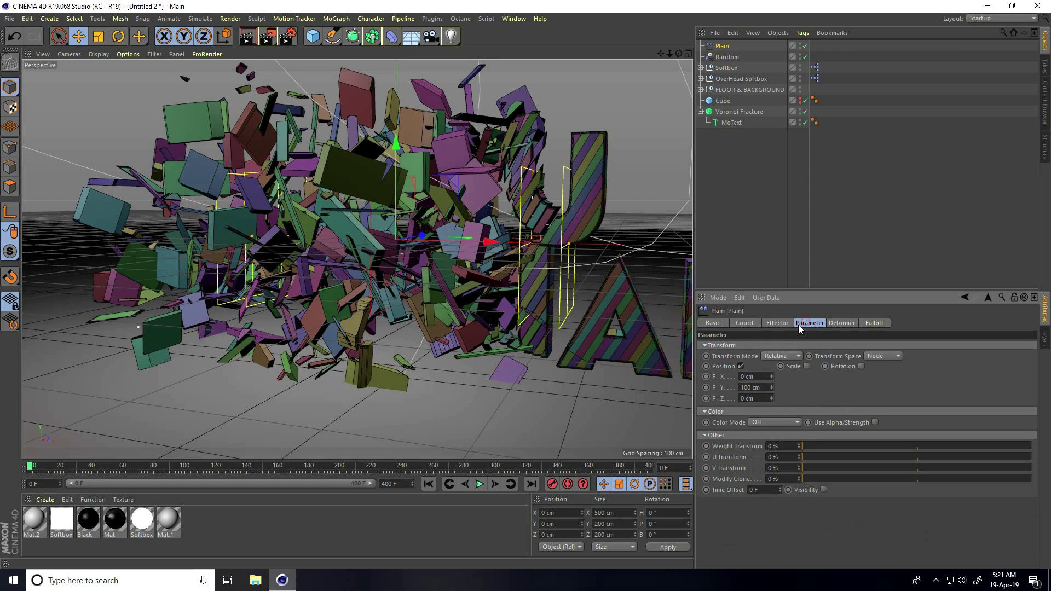
{"action": "left_click", "coordinate": [741, 366]}
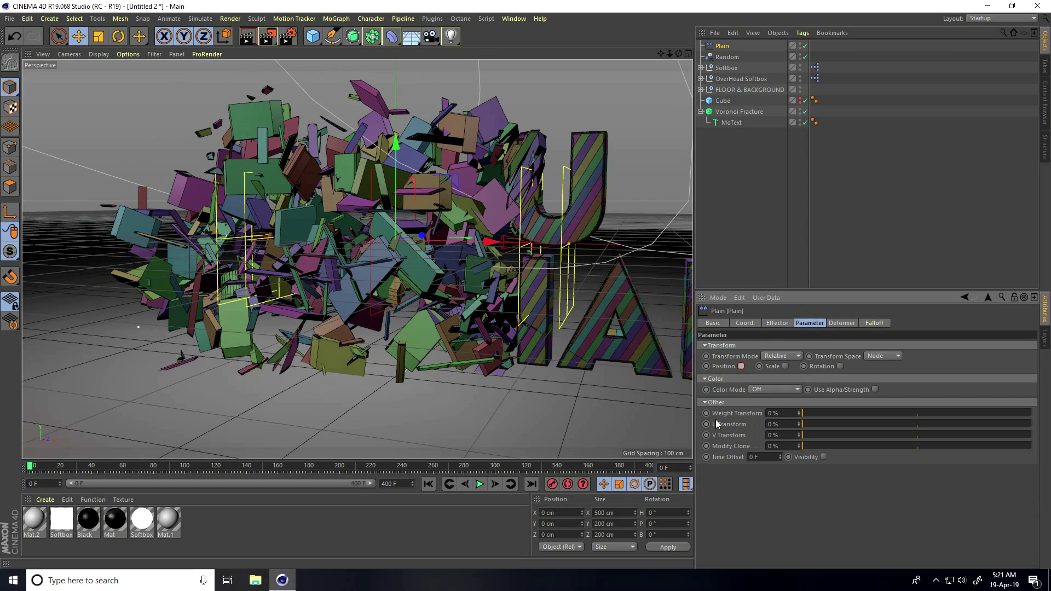
{"action": "left_click", "coordinate": [786, 366]}
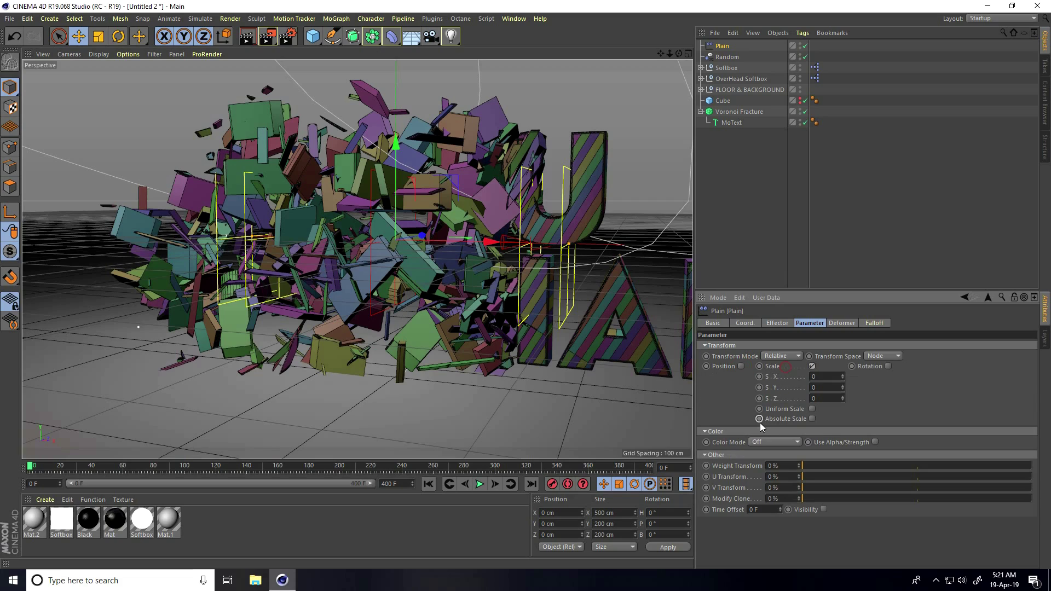
{"action": "left_click", "coordinate": [812, 410]}
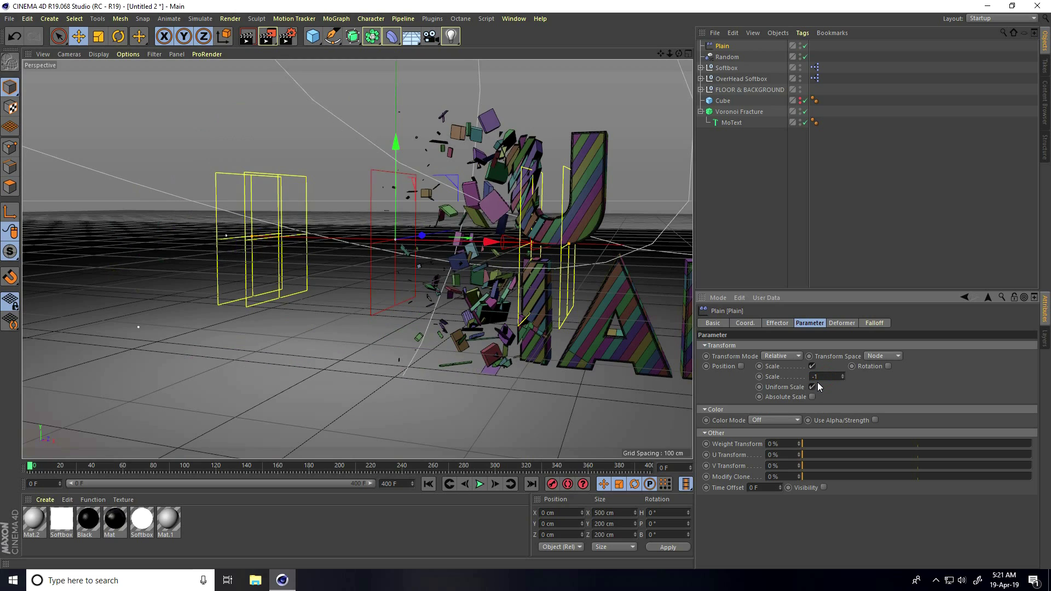
{"action": "left_click_drag", "start_coordinate": [351, 291], "coordinate": [415, 277], "text": "alt"}
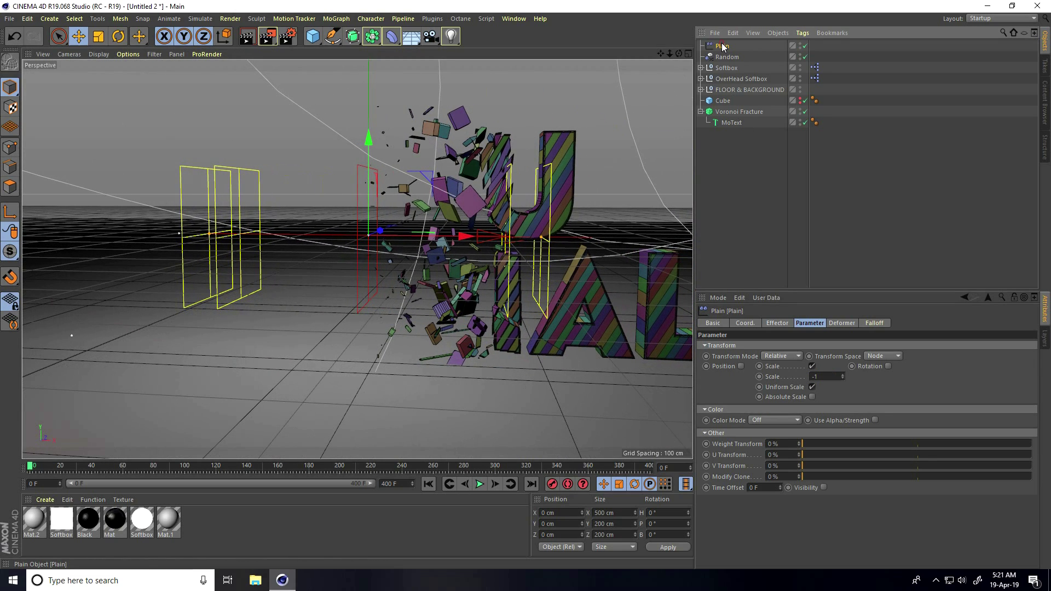
{"action": "left_click", "coordinate": [748, 322]}
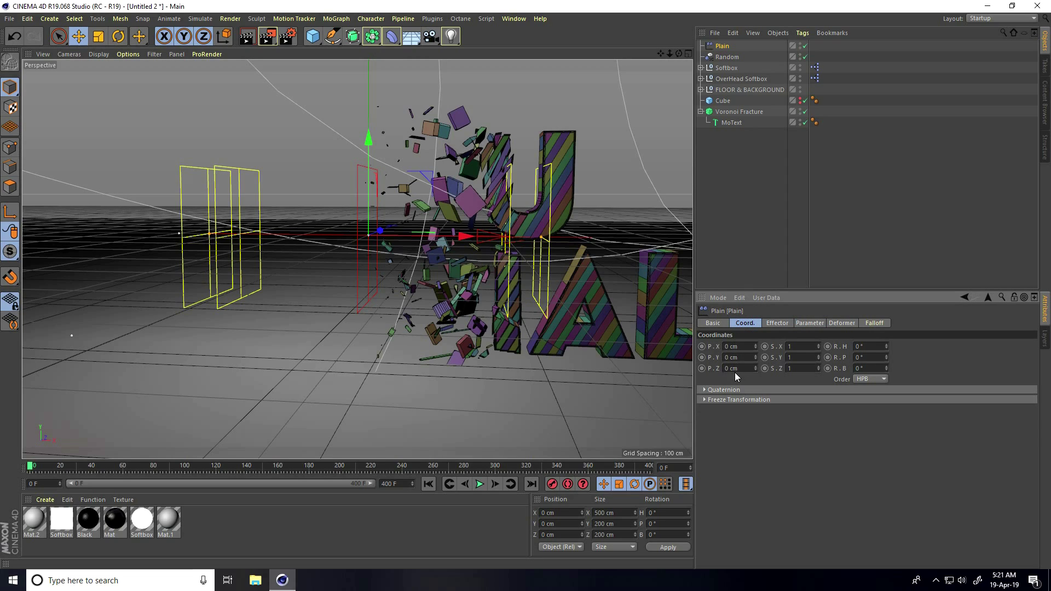
{"action": "left_click", "coordinate": [335, 18]}
- Add a Group effector holding Plain and Random, shifted left to X -72.544 cm
{"action": "mouse_move", "coordinate": [338, 35]}
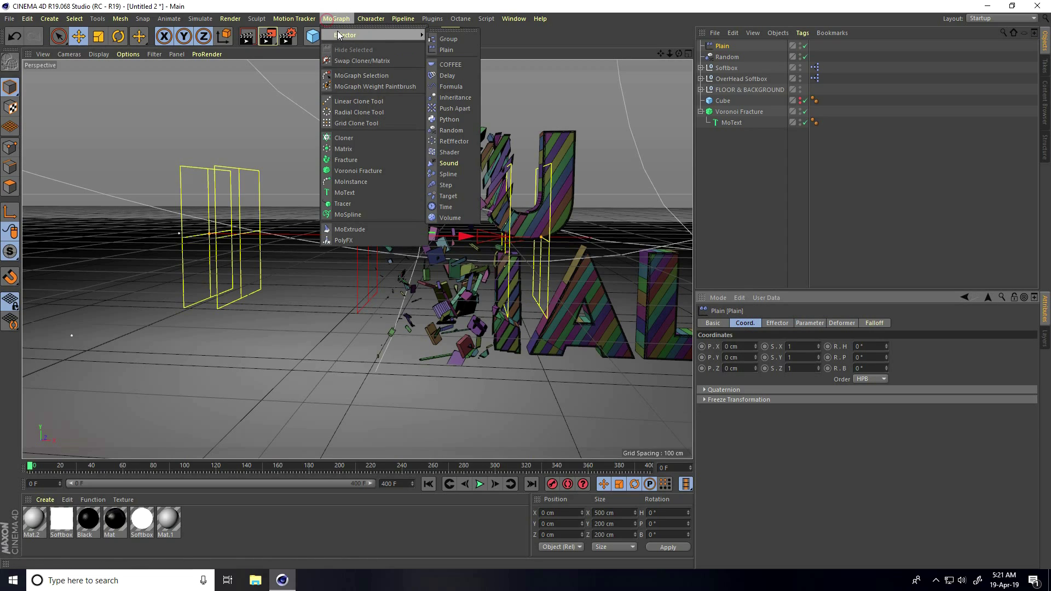
{"action": "left_click", "coordinate": [455, 40]}
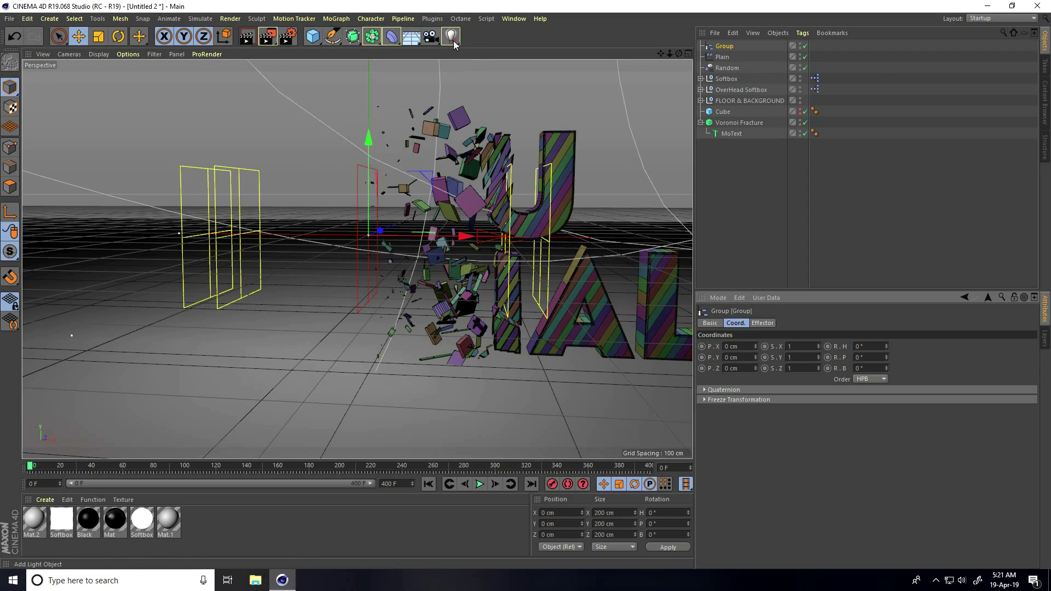
{"action": "left_click", "coordinate": [723, 68]}
{"action": "left_click_drag", "start_coordinate": [721, 69], "coordinate": [722, 46]}
{"action": "left_click", "coordinate": [723, 58], "text": "shift"}
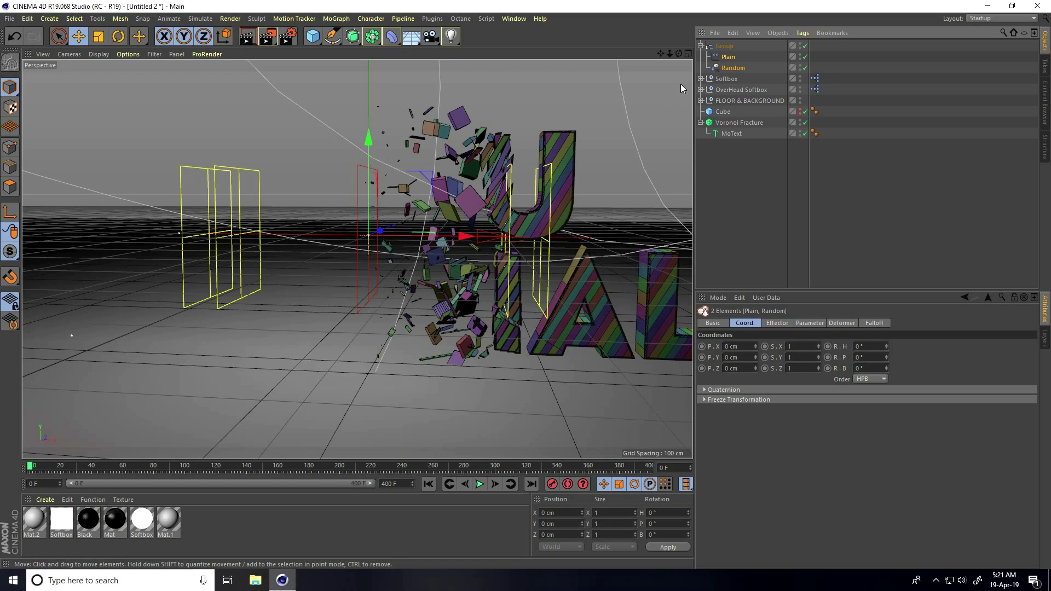
{"action": "left_click", "coordinate": [725, 46]}
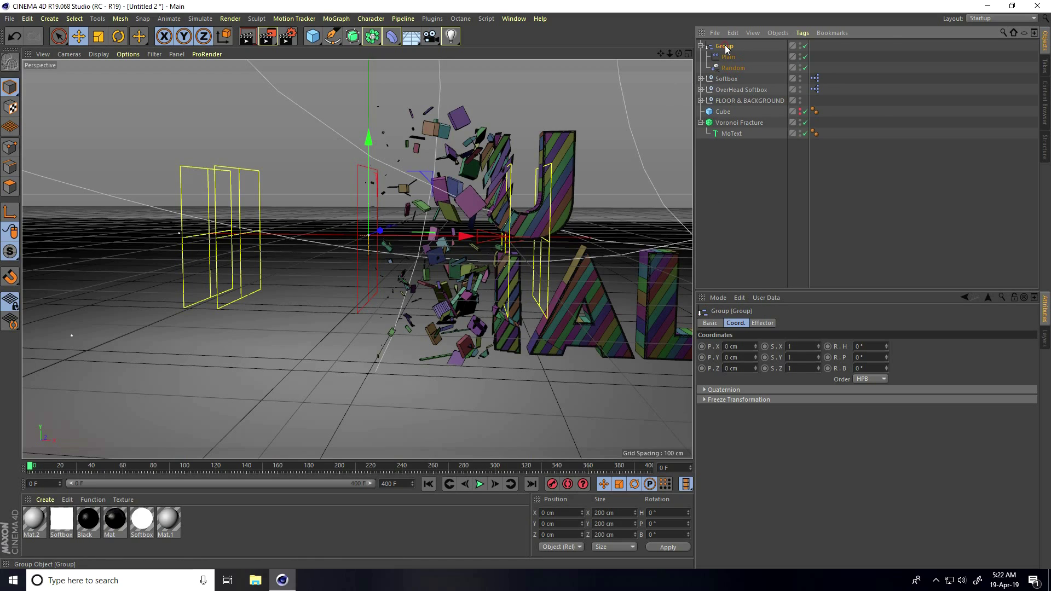
{"action": "left_click_drag", "start_coordinate": [464, 236], "coordinate": [438, 245]}
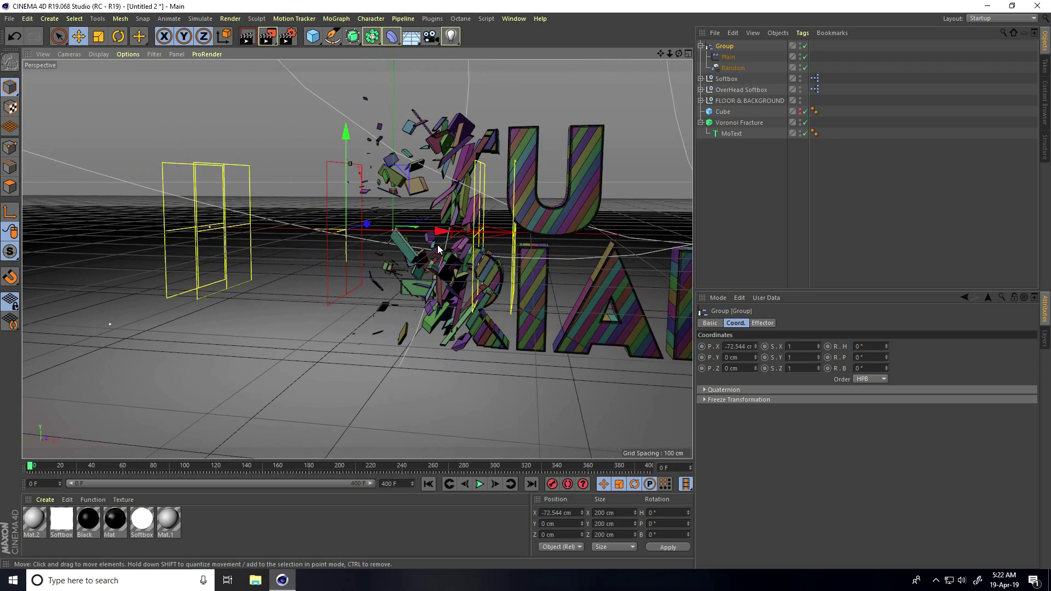
- Keyframe the Group effector at X -732.121 cm on frame 100 and 579.757 cm on frame 400
{"action": "left_click", "coordinate": [185, 468]}
{"action": "left_click_drag", "start_coordinate": [438, 232], "coordinate": [64, 246]}
{"action": "left_click", "coordinate": [553, 488]}
{"action": "scroll", "coordinate": [324, 326], "scroll_direction": "down", "scroll_amount": 3}
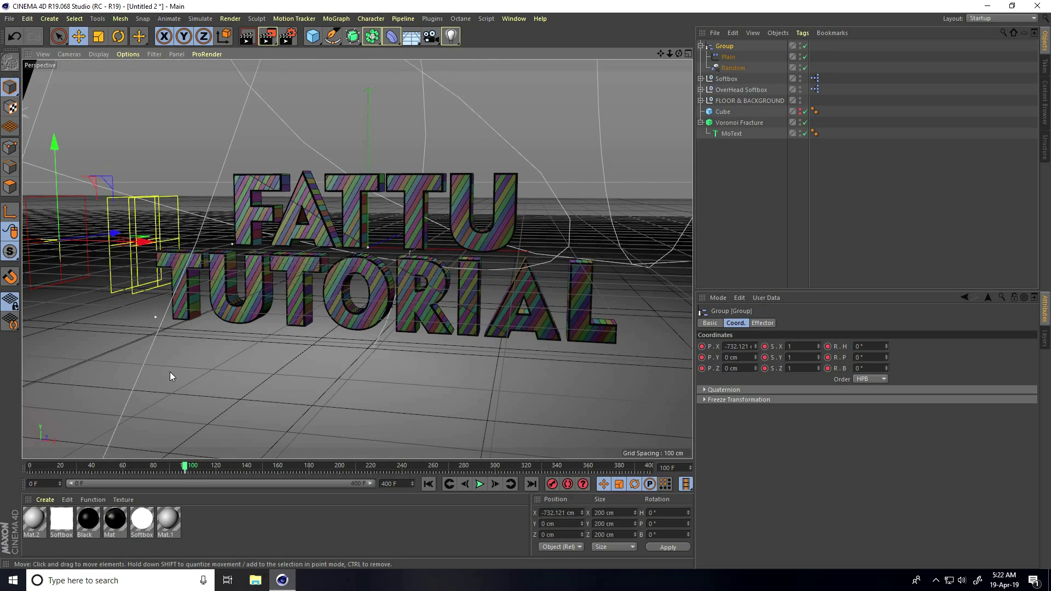
{"action": "left_click_drag", "start_coordinate": [185, 467], "coordinate": [716, 472]}
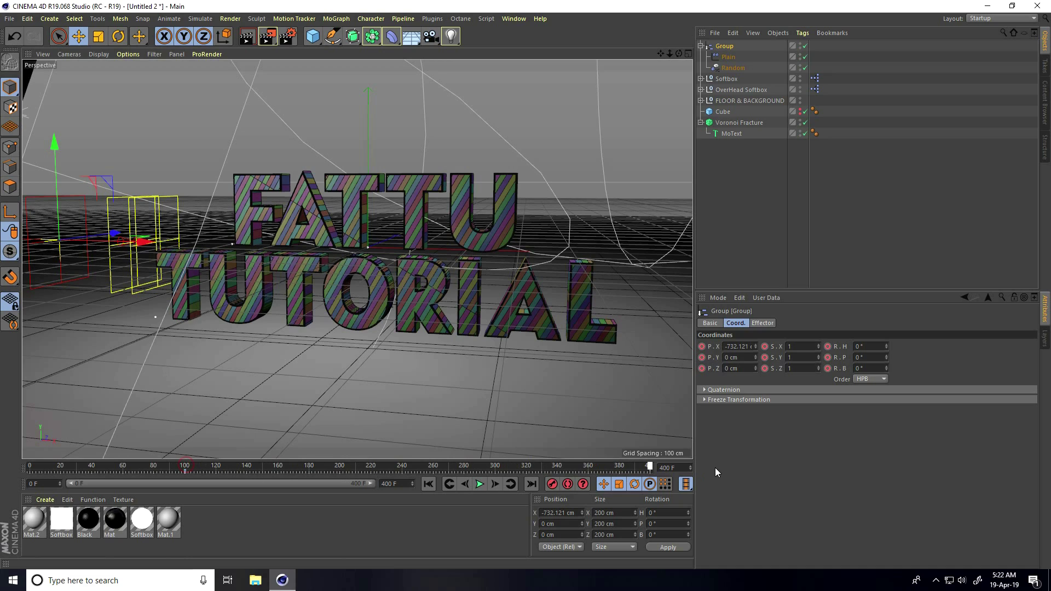
{"action": "left_click_drag", "start_coordinate": [144, 244], "coordinate": [530, 285]}
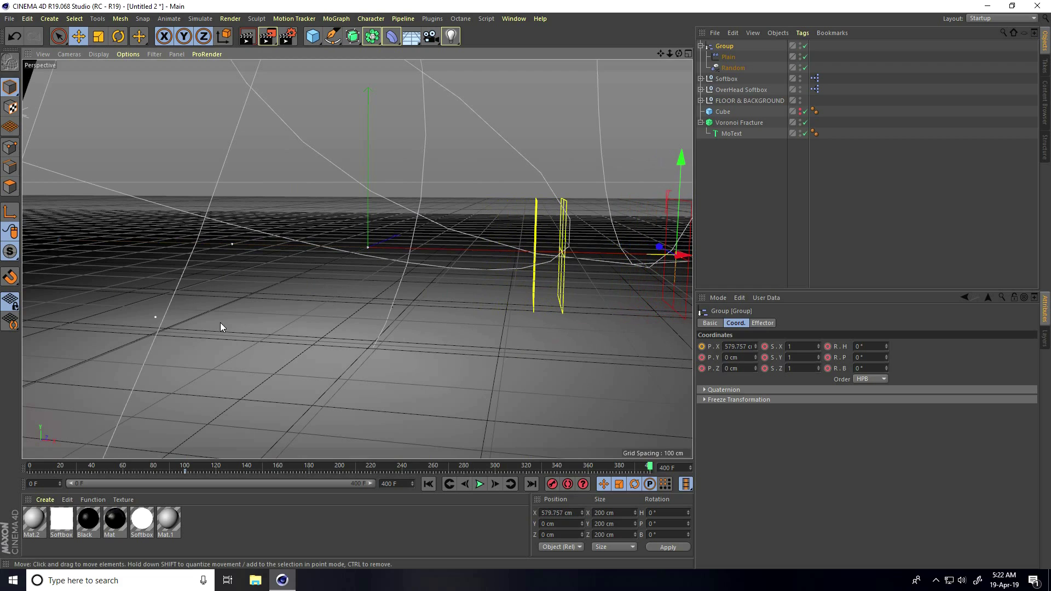
{"action": "left_click", "coordinate": [552, 484]}
- Play the sweep from frame 0 to preview the letters shattering
{"action": "left_click", "coordinate": [428, 484]}
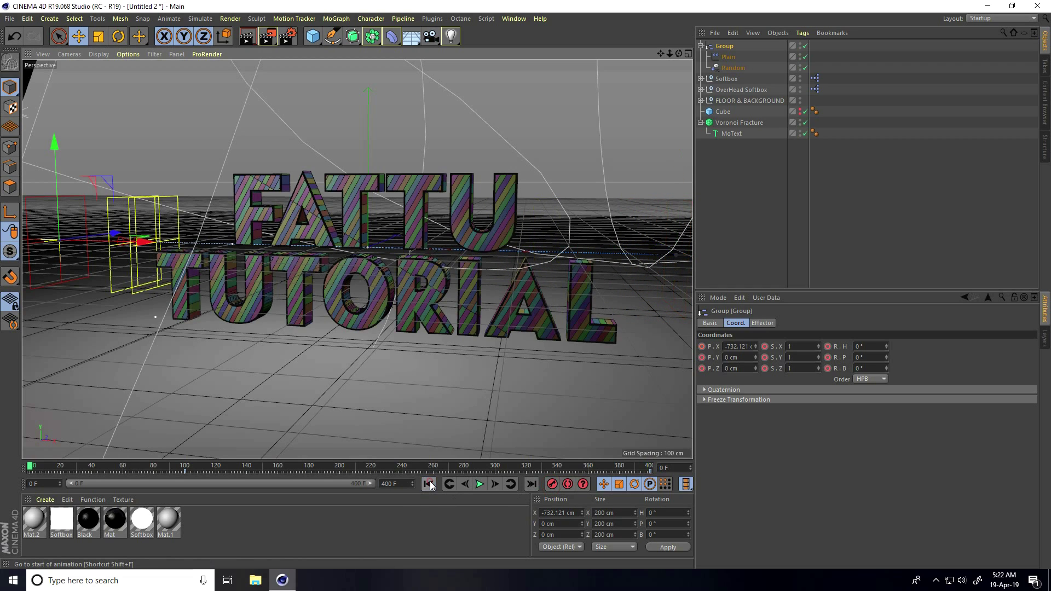
{"action": "scroll", "coordinate": [366, 229], "scroll_direction": "up", "scroll_amount": 3}
{"action": "scroll", "coordinate": [346, 242], "scroll_direction": "up", "scroll_amount": 3}
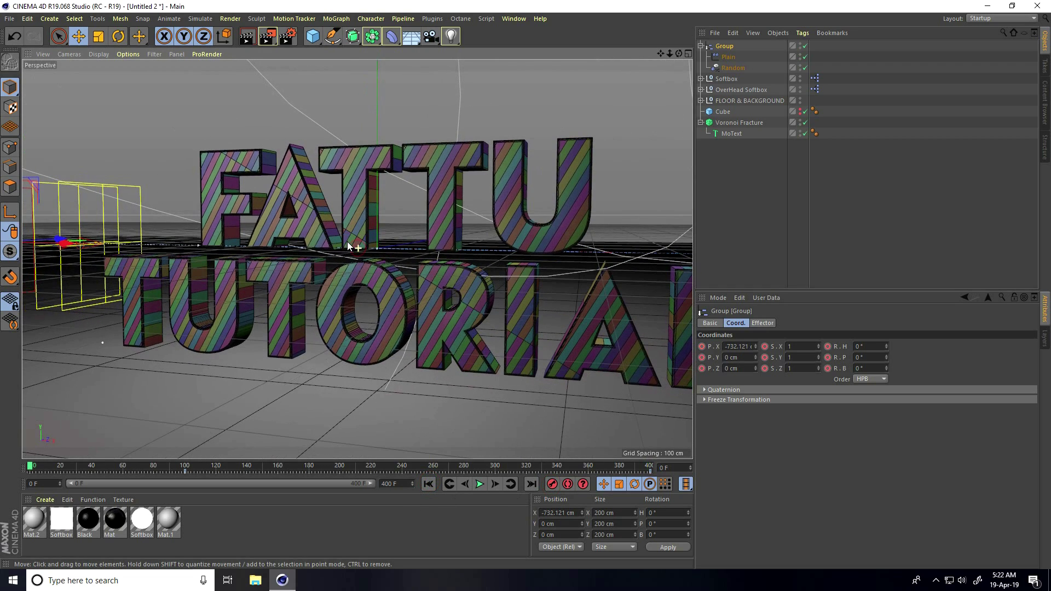
{"action": "left_click", "coordinate": [480, 484]}
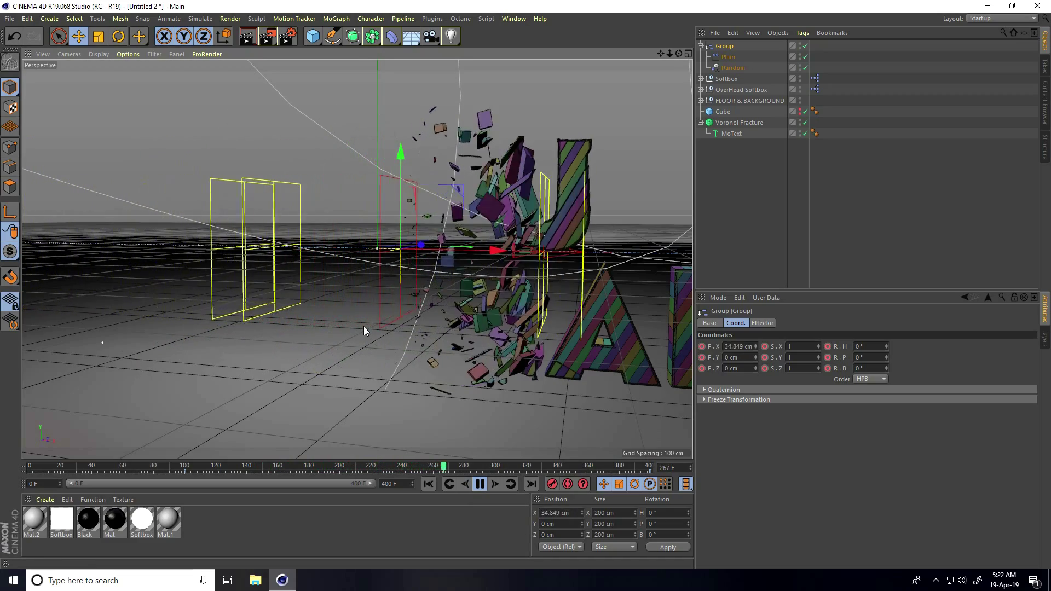
{"action": "left_click", "coordinate": [480, 485]}
{"action": "left_click", "coordinate": [429, 486]}
{"action": "mouse_move", "coordinate": [331, 268]}
{"action": "left_mouse_down", "text": "alt"}
{"action": "mouse_move", "coordinate": [385, 275]}
{"action": "mouse_move", "coordinate": [336, 266]}
{"action": "mouse_move", "coordinate": [347, 282]}
{"action": "mouse_move", "coordinate": [340, 271]}
{"action": "left_mouse_up", "text": "alt"}
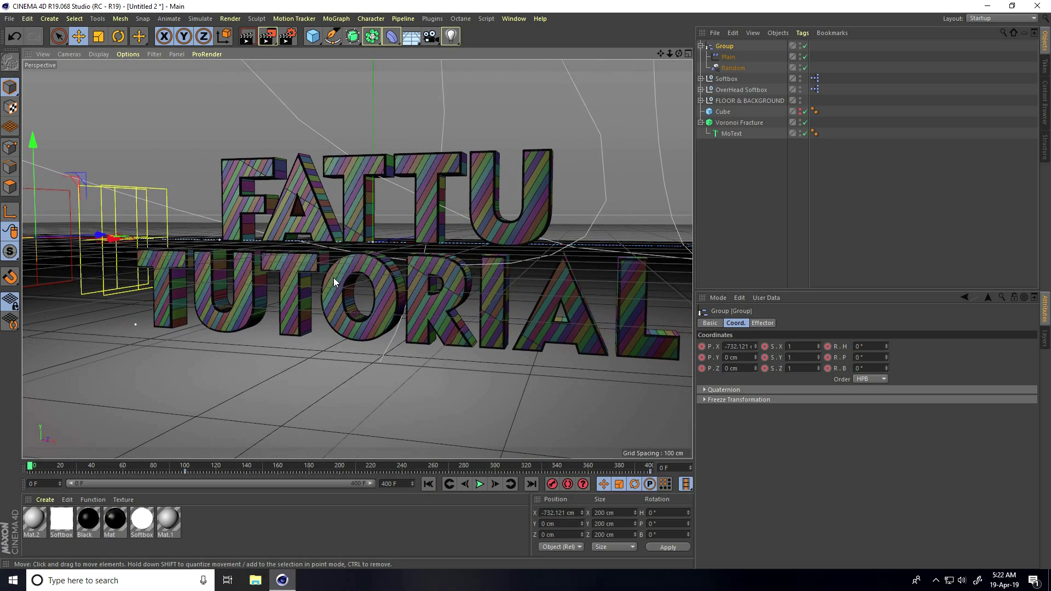
{"action": "left_click", "coordinate": [724, 122]}
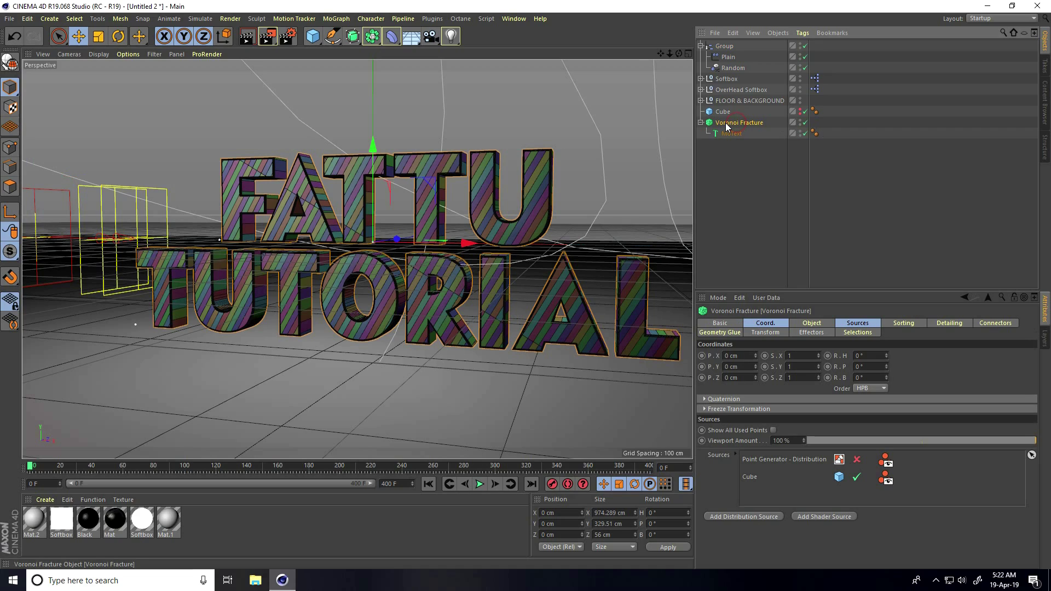
- Add a Rigid Body tag to Voronoi Fracture, triggered At Velocity Peak
{"action": "right_click", "coordinate": [725, 123]}
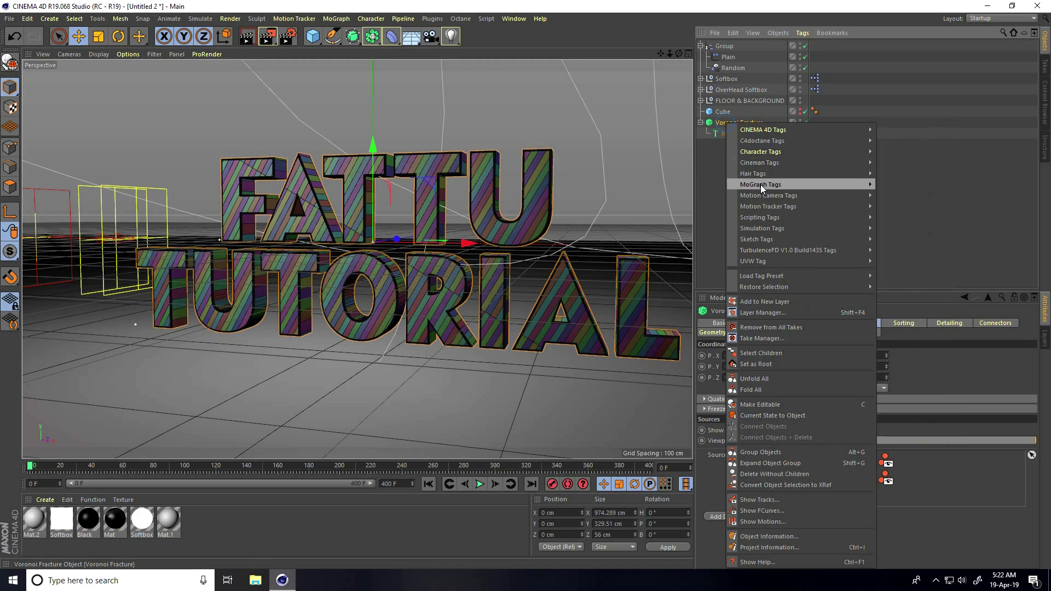
{"action": "mouse_move", "coordinate": [773, 229]}
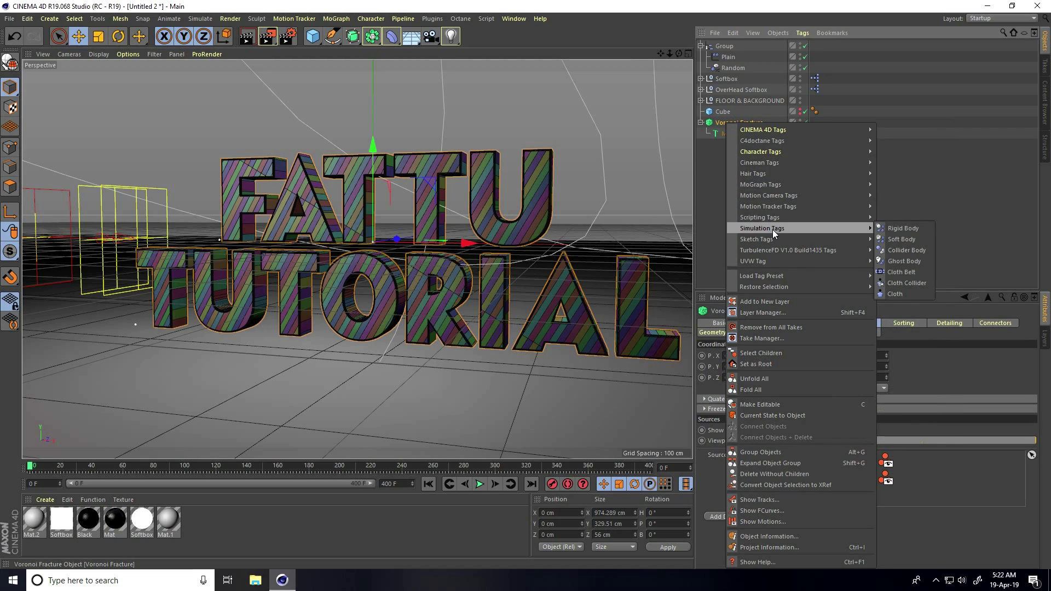
{"action": "left_click", "coordinate": [904, 229]}
{"action": "left_click", "coordinate": [772, 324]}
{"action": "left_click", "coordinate": [744, 323]}
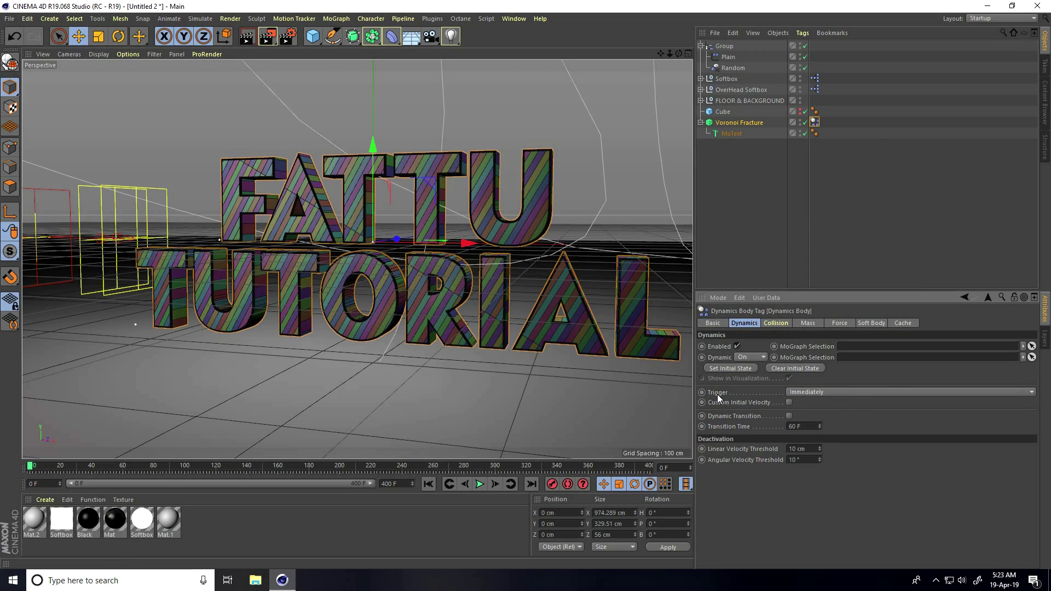
{"action": "left_click", "coordinate": [806, 393]}
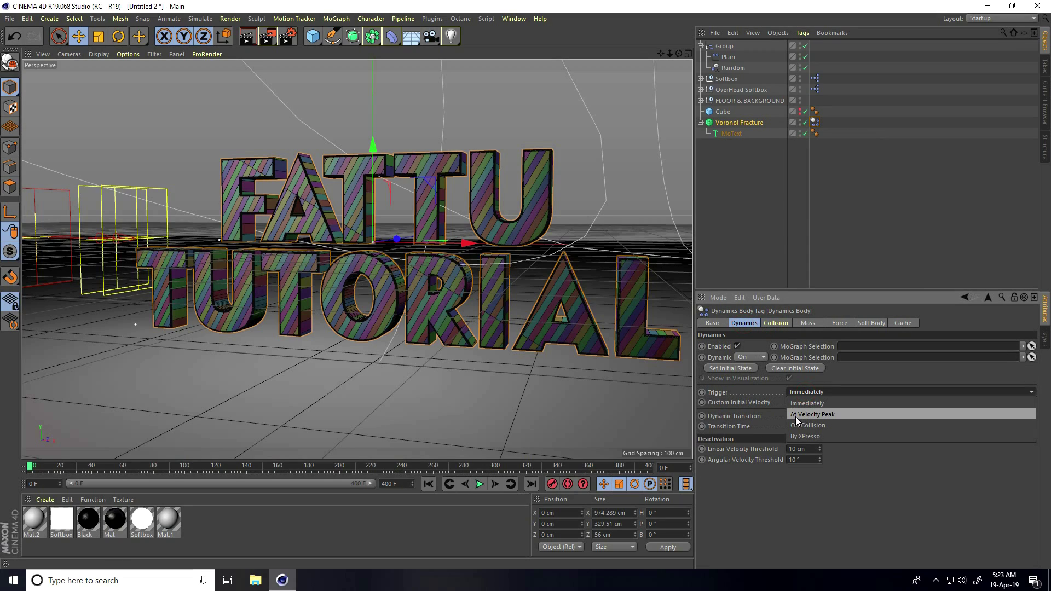
{"action": "left_click", "coordinate": [830, 415]}
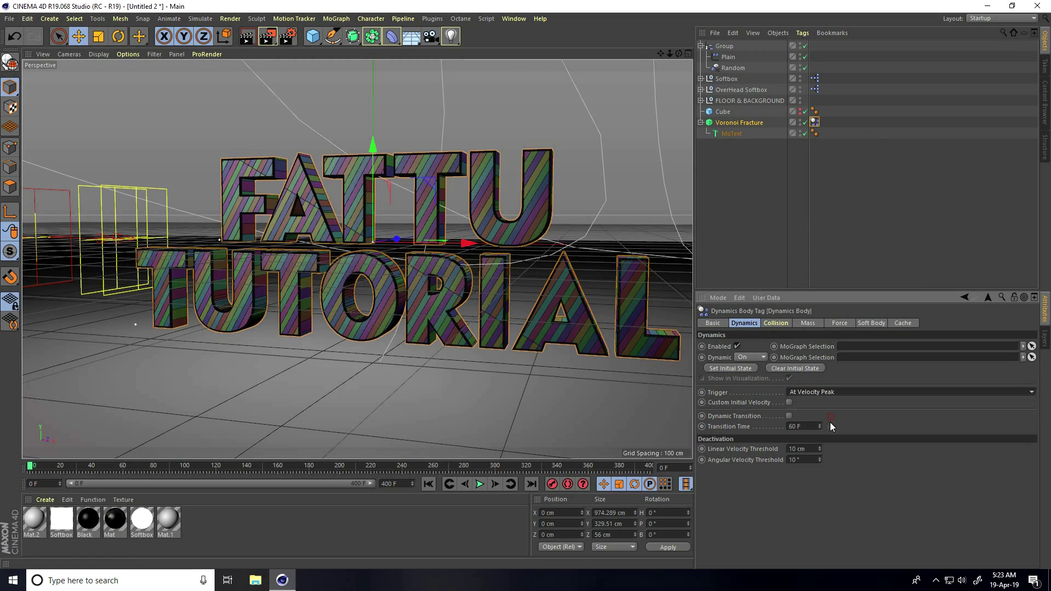
- Set the rigid body's collision Bounce to 10 % and Friction to 50 %
{"action": "left_click", "coordinate": [782, 323]}
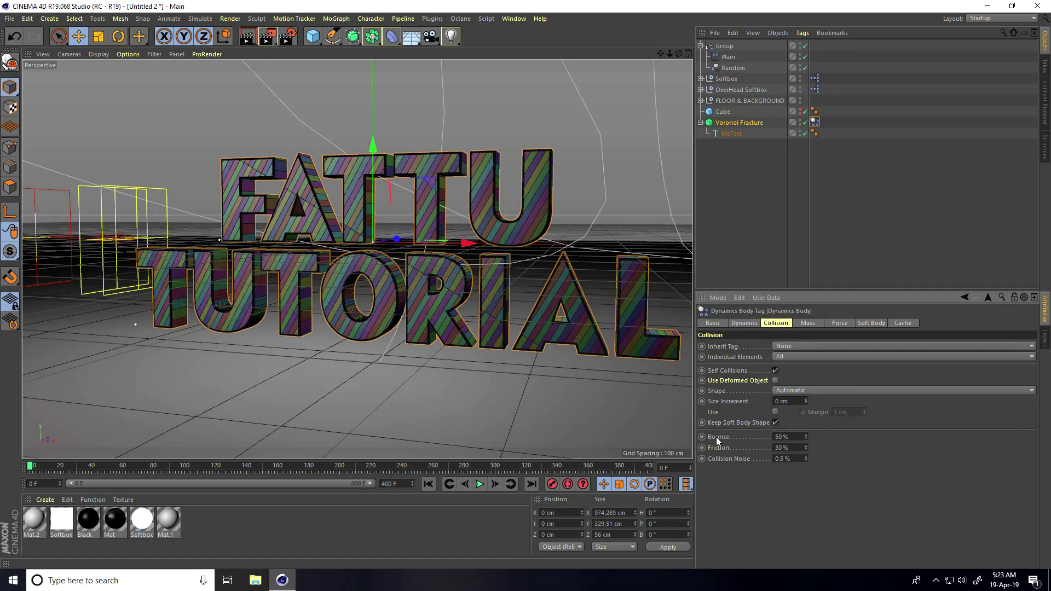
{"action": "type", "text": "10"}
{"action": "key", "text": "Tab"}
{"action": "type", "text": "50"}
{"action": "key", "text": "Return"}
- Play the simulation and pause at frame 284 to inspect the tumbling fragments
{"action": "left_click", "coordinate": [479, 485]}
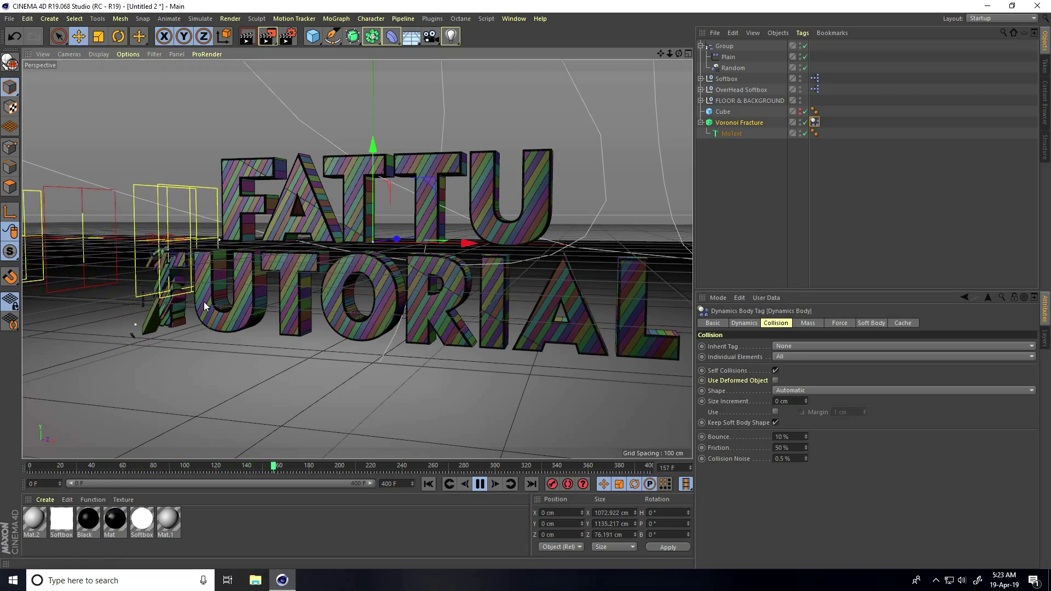
{"action": "scroll", "coordinate": [321, 324], "scroll_direction": "up", "scroll_amount": 3}
{"action": "left_click_drag", "start_coordinate": [321, 324], "coordinate": [482, 484], "text": "alt"}
{"action": "left_click", "coordinate": [481, 484]}
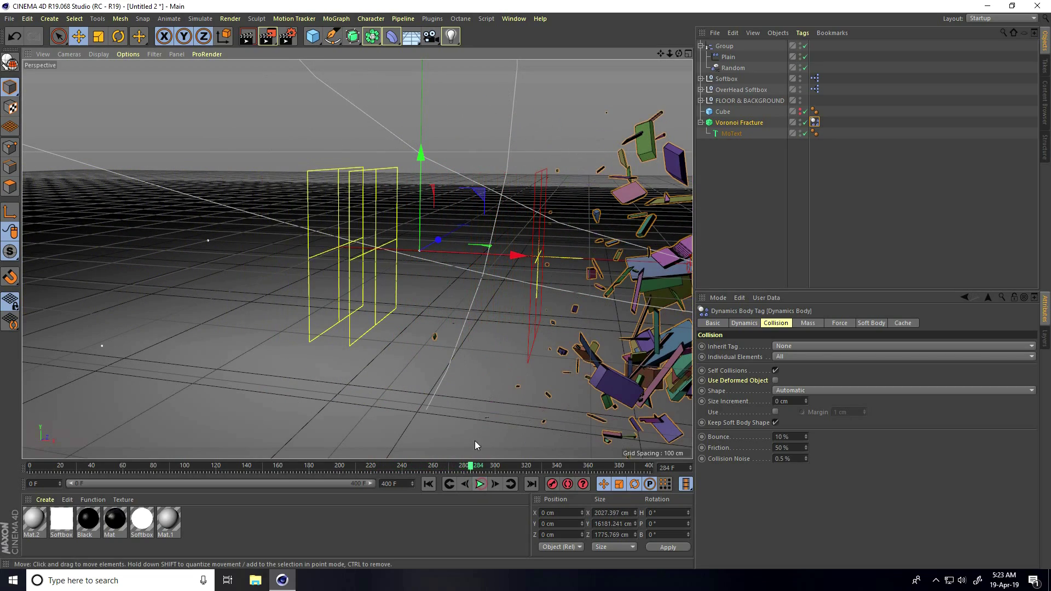
{"action": "left_click_drag", "start_coordinate": [470, 389], "coordinate": [435, 377], "text": "alt"}
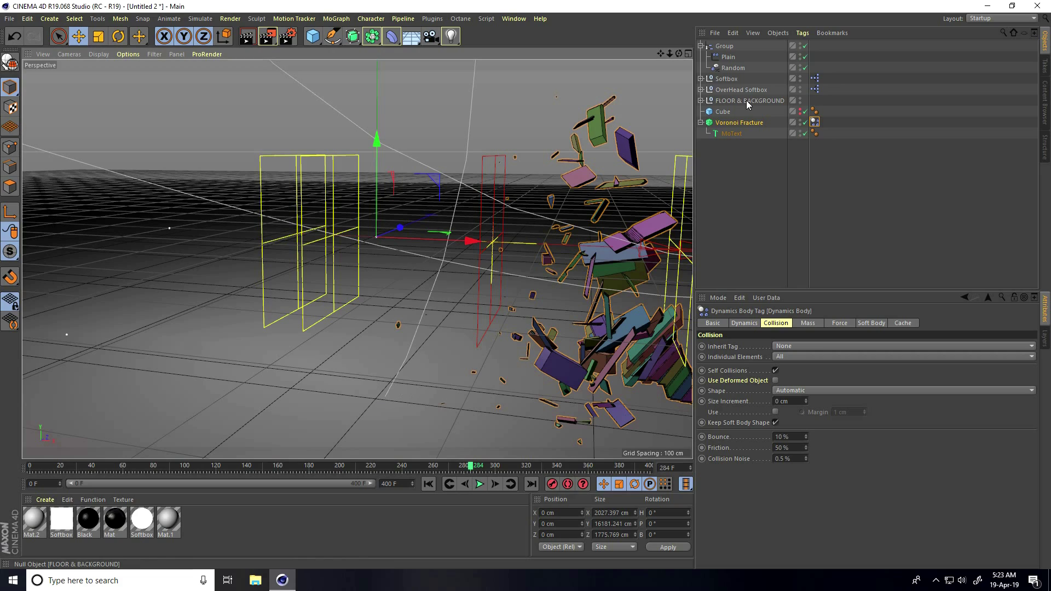
{"action": "left_click", "coordinate": [702, 101]}
- Make the Floor object a collider body for the fragments
{"action": "left_click", "coordinate": [728, 135]}
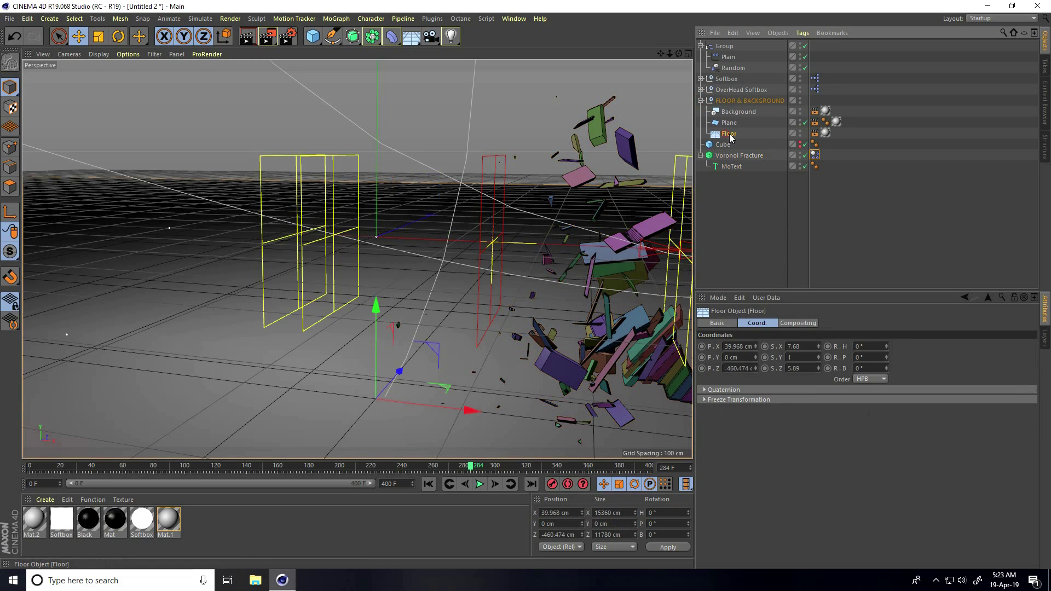
{"action": "right_click", "coordinate": [729, 135]}
{"action": "mouse_move", "coordinate": [805, 229]}
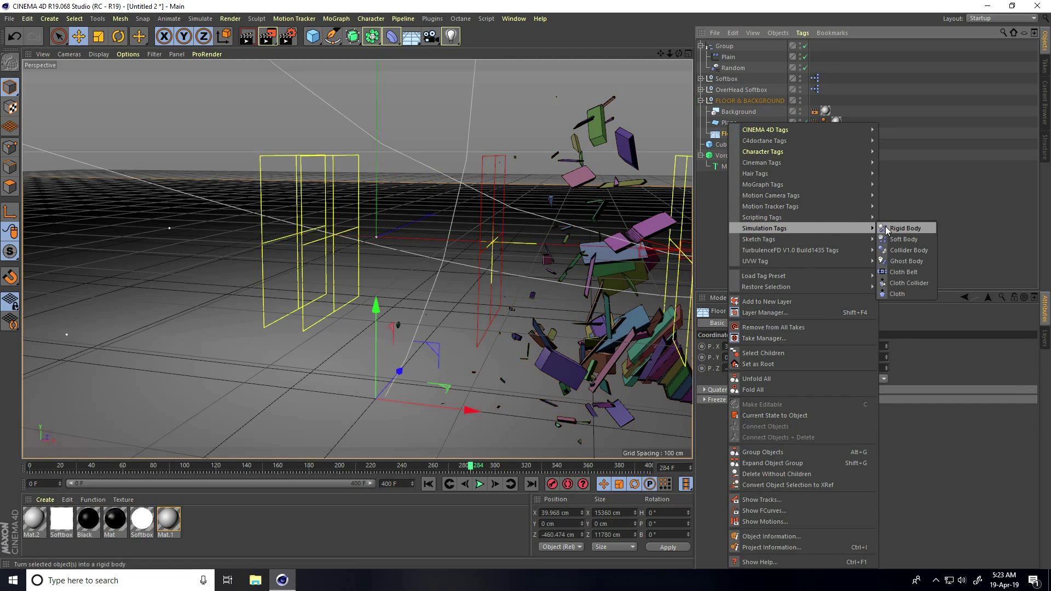
{"action": "left_click", "coordinate": [900, 251]}
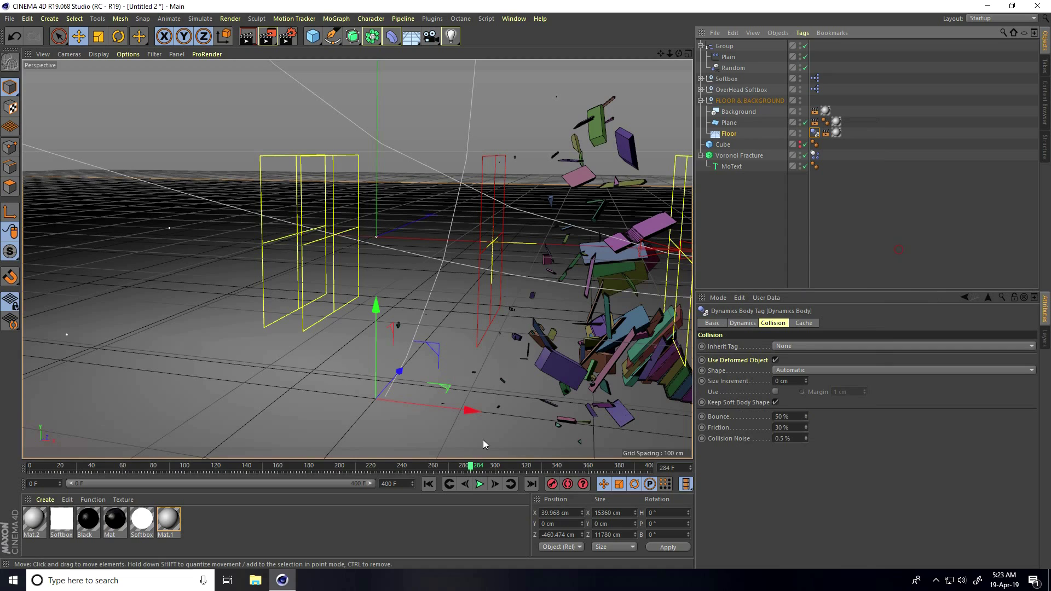
- Replay the simulation from frame 0 to watch the letters crumble onto the floor
{"action": "left_click", "coordinate": [429, 484]}
{"action": "left_click", "coordinate": [479, 484]}
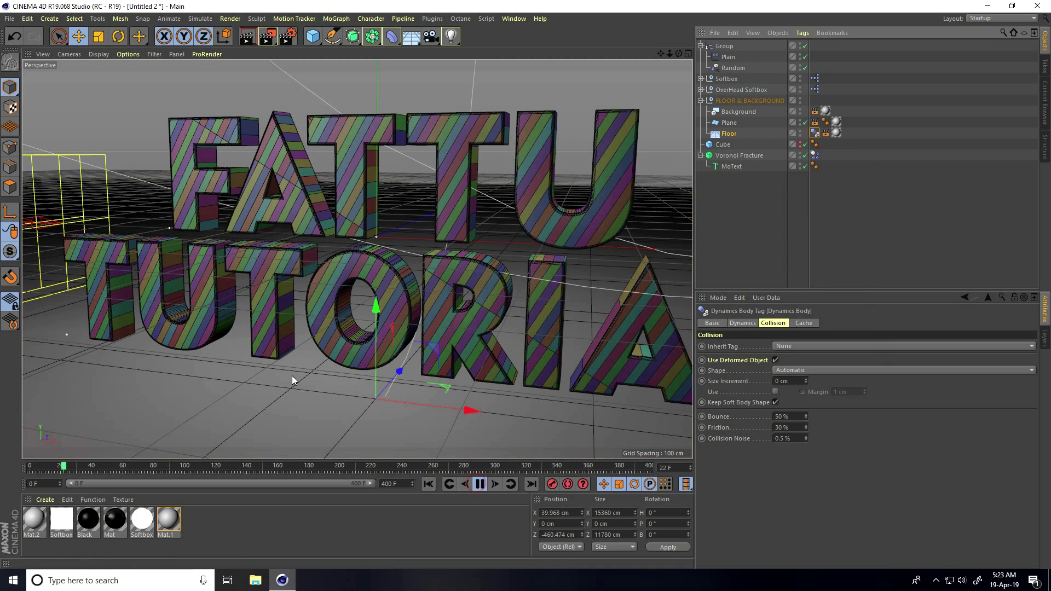
{"action": "left_click_drag", "start_coordinate": [292, 377], "coordinate": [292, 365], "text": "alt"}
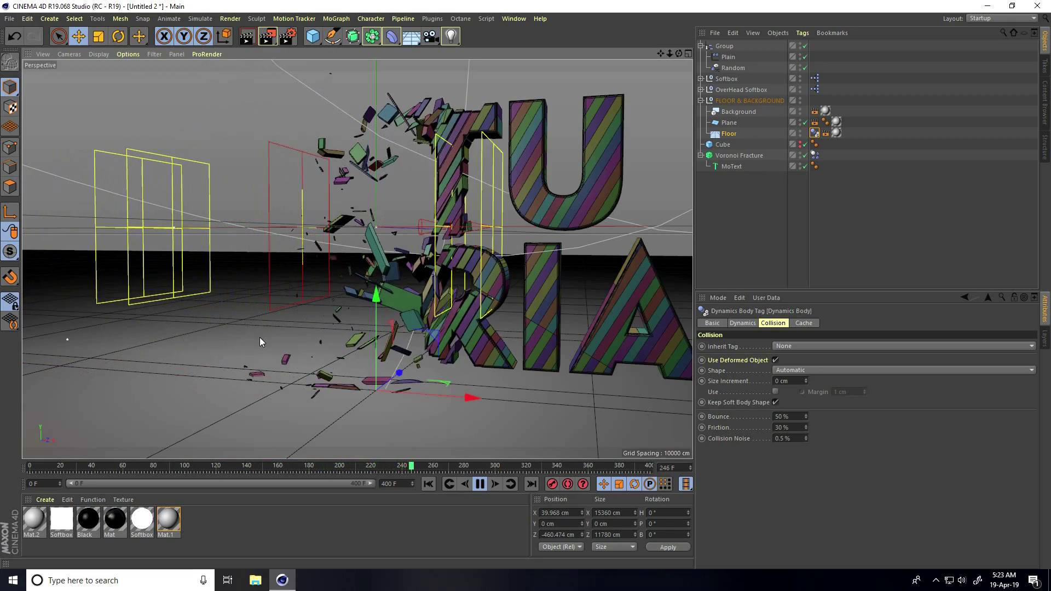
{"action": "middle_click_drag", "start_coordinate": [320, 334], "coordinate": [399, 329], "text": "alt"}
{"action": "left_click", "coordinate": [481, 486]}
{"action": "left_click", "coordinate": [429, 486]}
{"action": "left_click", "coordinate": [480, 485]}
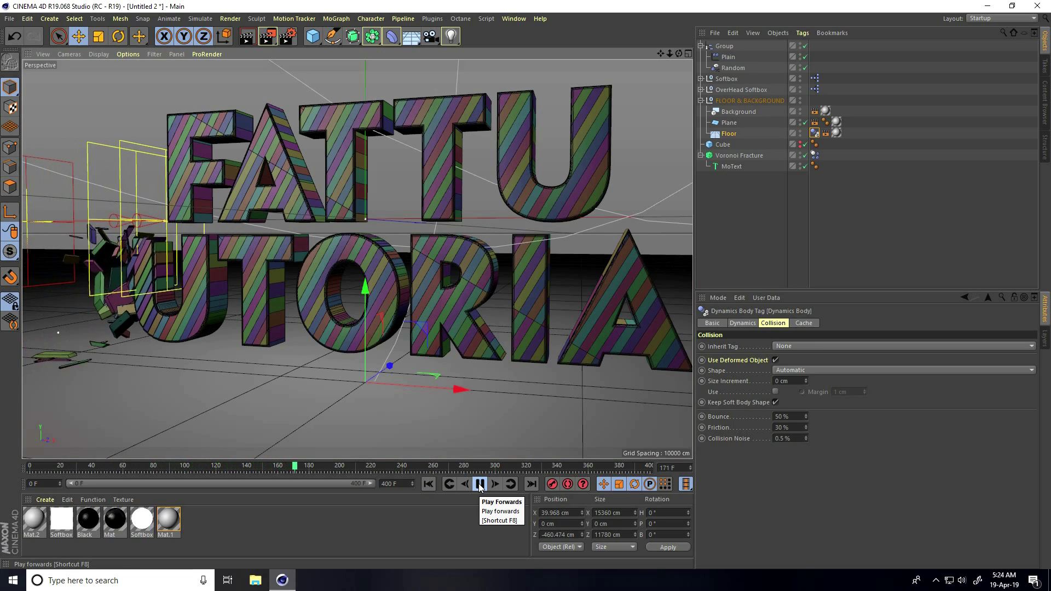
- Set the project's dynamics gravity to 500 cm
{"action": "left_click", "coordinate": [480, 485]}
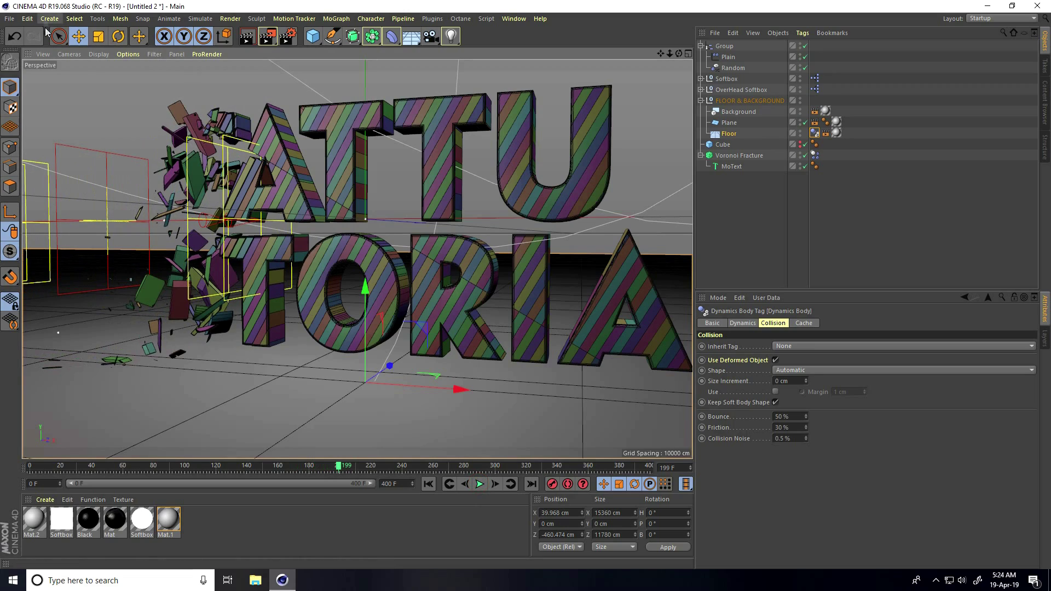
{"action": "left_click", "coordinate": [717, 298]}
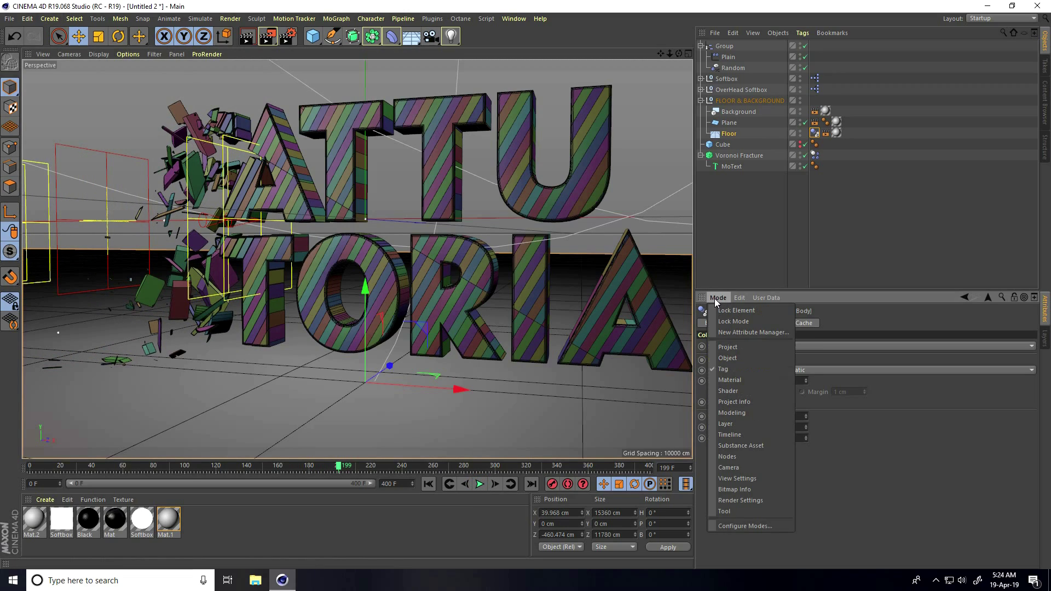
{"action": "left_click", "coordinate": [721, 348]}
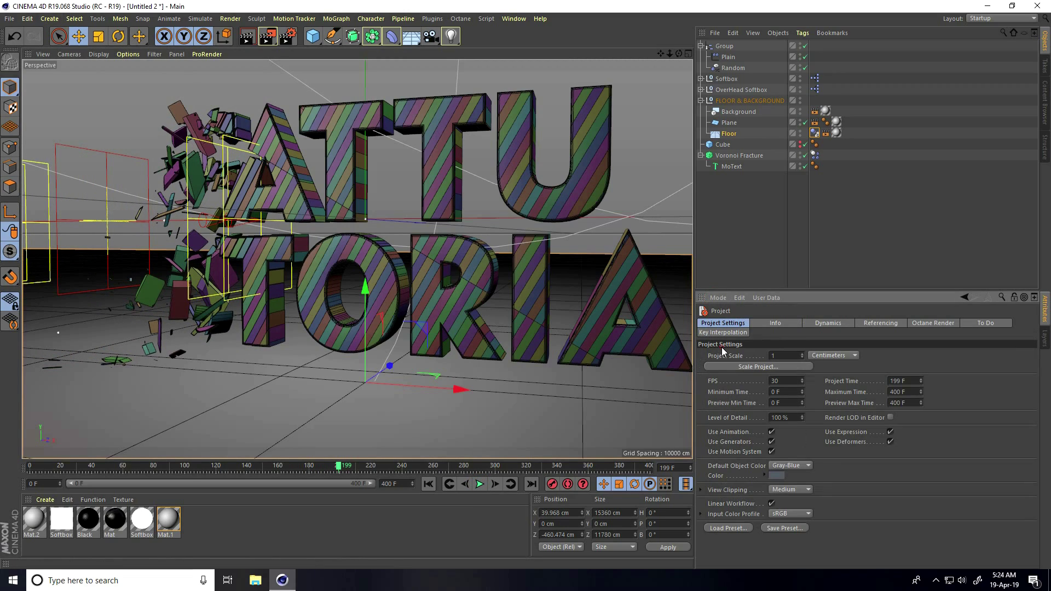
{"action": "left_click", "coordinate": [828, 325]}
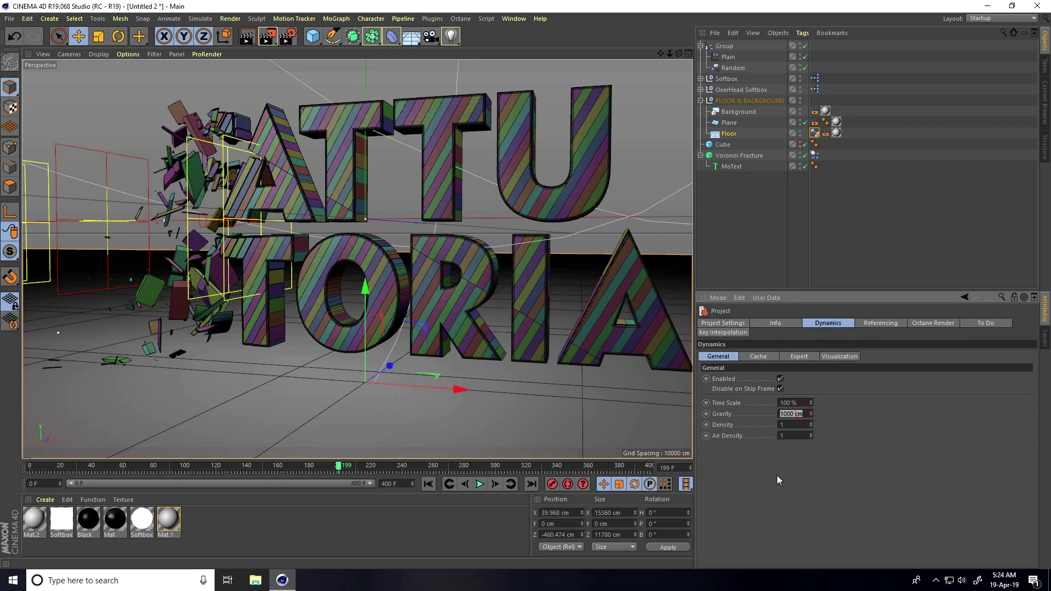
{"action": "type", "text": "500"}
{"action": "key", "text": "Return"}
- Replay the shatter from the start, then rewind to frame 0
{"action": "left_click", "coordinate": [430, 486]}
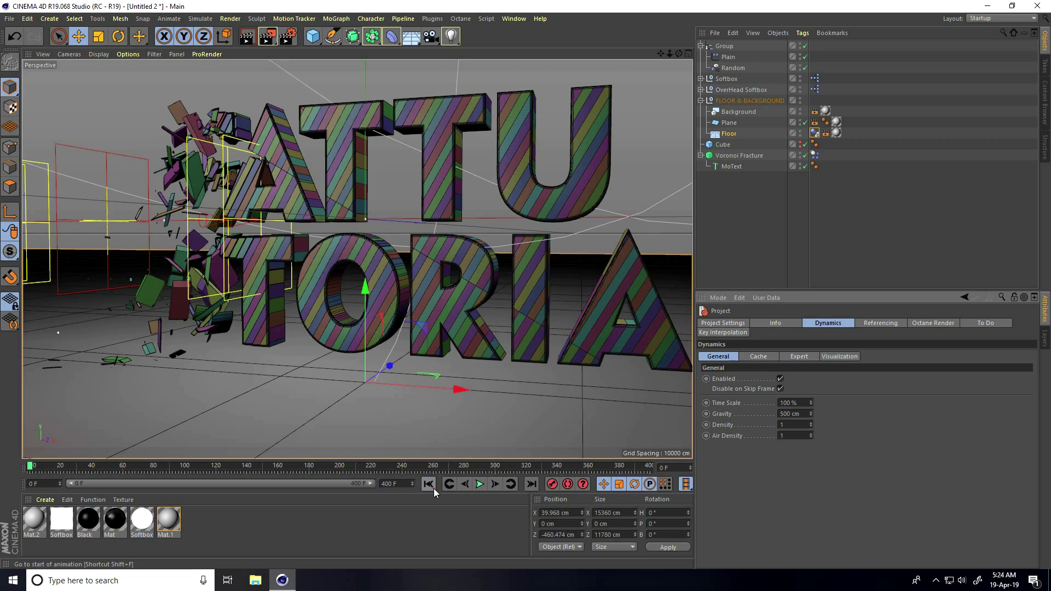
{"action": "left_click", "coordinate": [480, 485]}
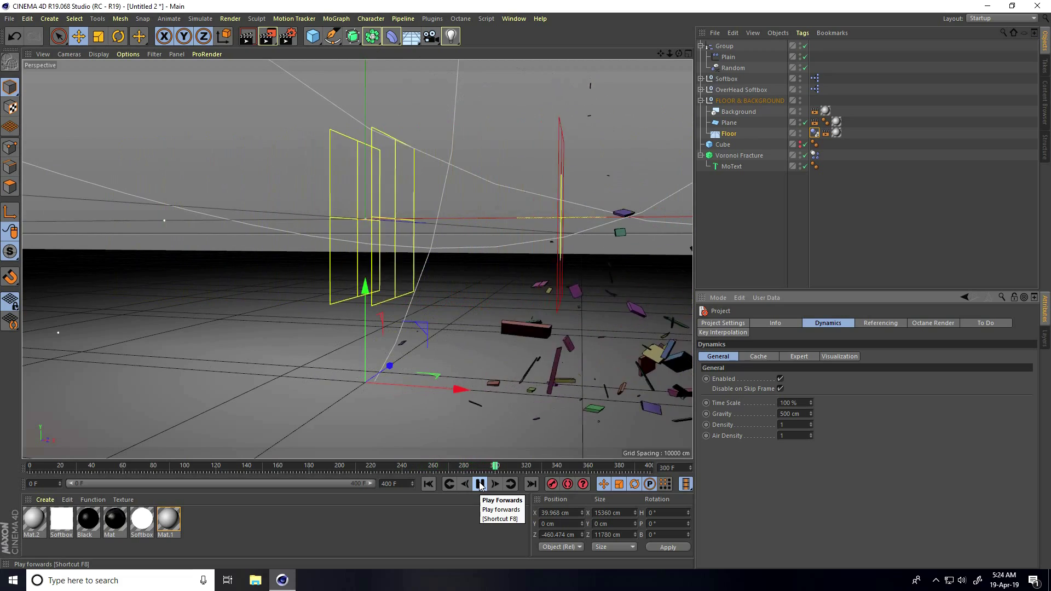
{"action": "left_click", "coordinate": [480, 485]}
{"action": "key", "text": "ctrl+shift+z"}
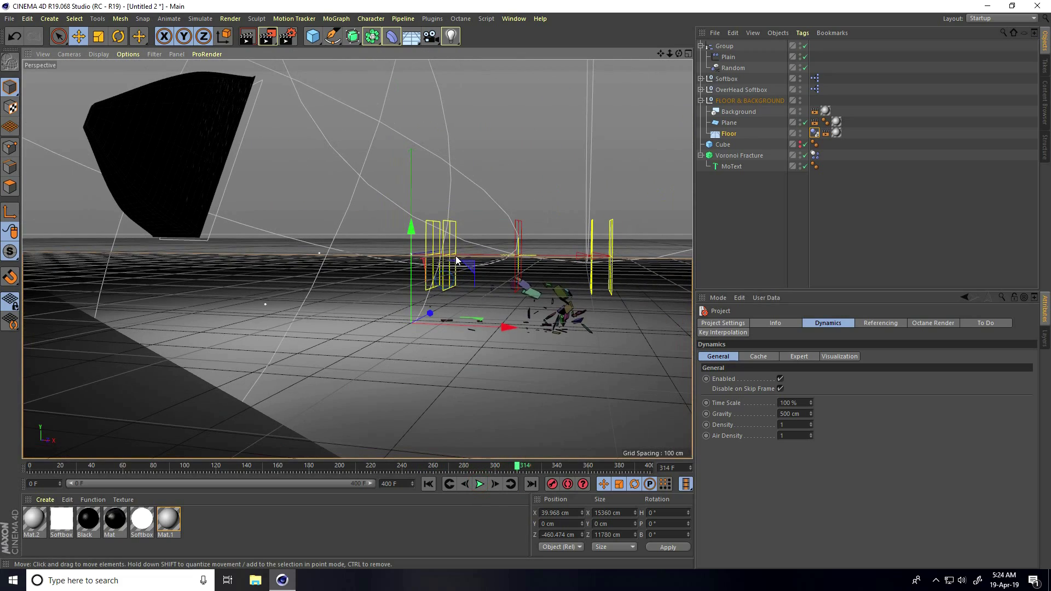
{"action": "scroll", "coordinate": [455, 255], "scroll_direction": "up", "scroll_amount": 5}
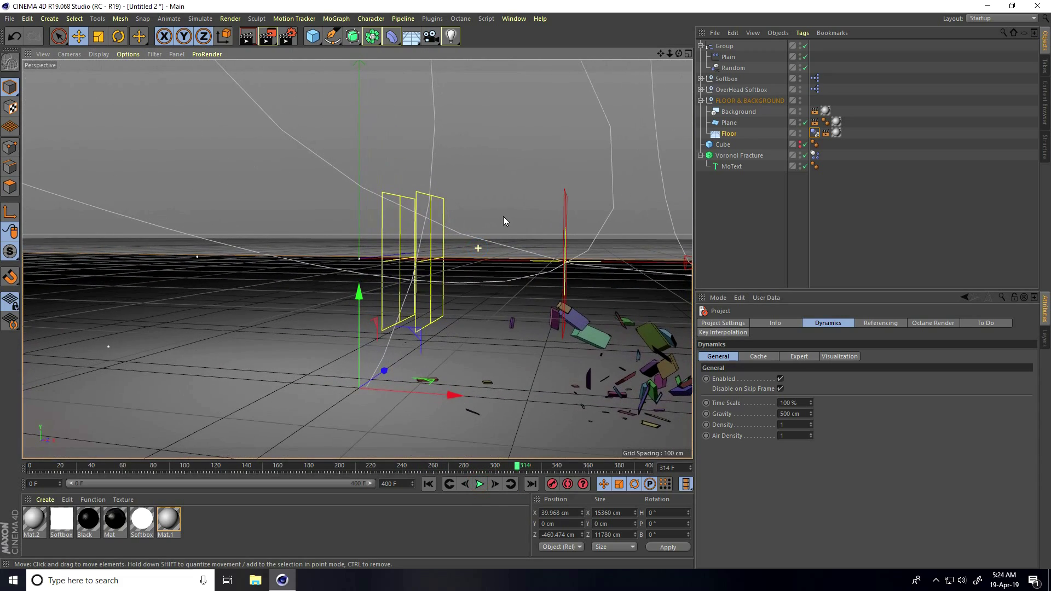
{"action": "left_click", "coordinate": [428, 484]}
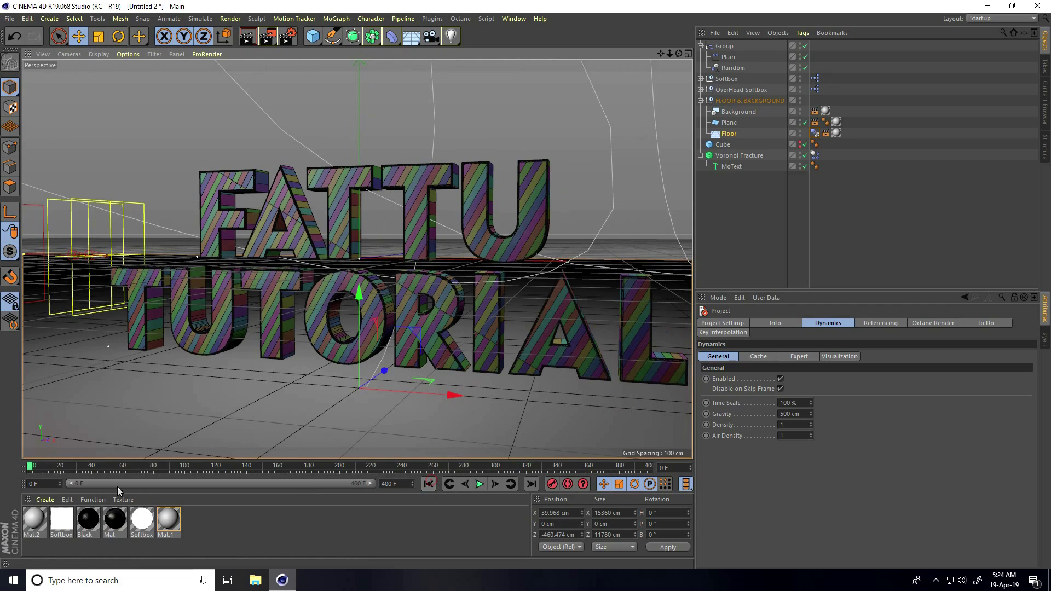
- Load the MercyMat material file into the Material Manager
{"action": "left_click", "coordinate": [50, 503]}
{"action": "left_click", "coordinate": [60, 434]}
{"action": "left_click", "coordinate": [128, 87]}
{"action": "left_click", "coordinate": [966, 551]}
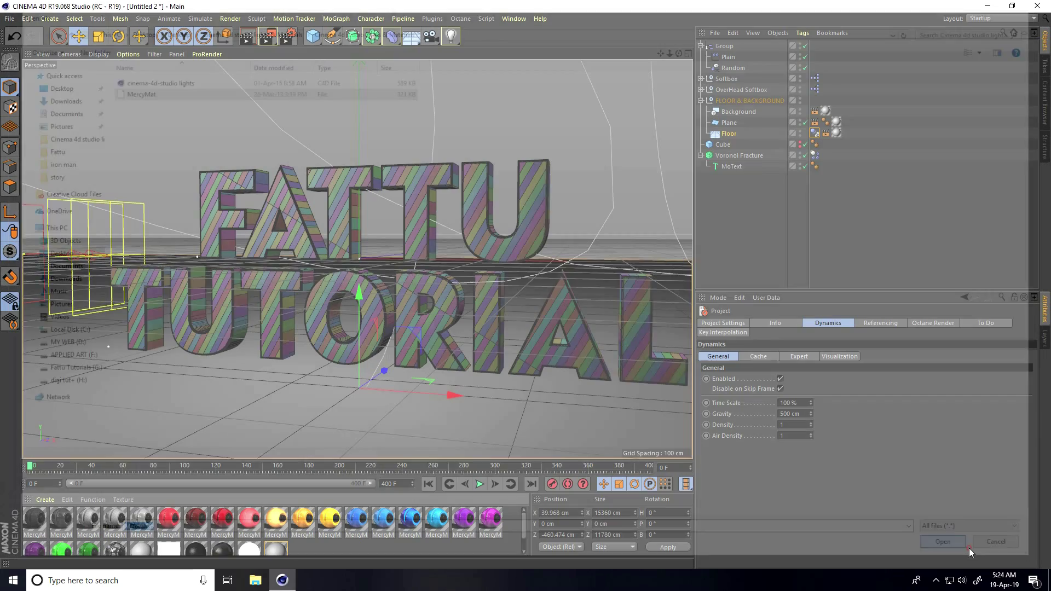
- Turn off Colorize Fragments on Voronoi Fracture and enable its Inside Faces selection
{"action": "left_click", "coordinate": [732, 157]}
{"action": "left_click", "coordinate": [819, 325]}
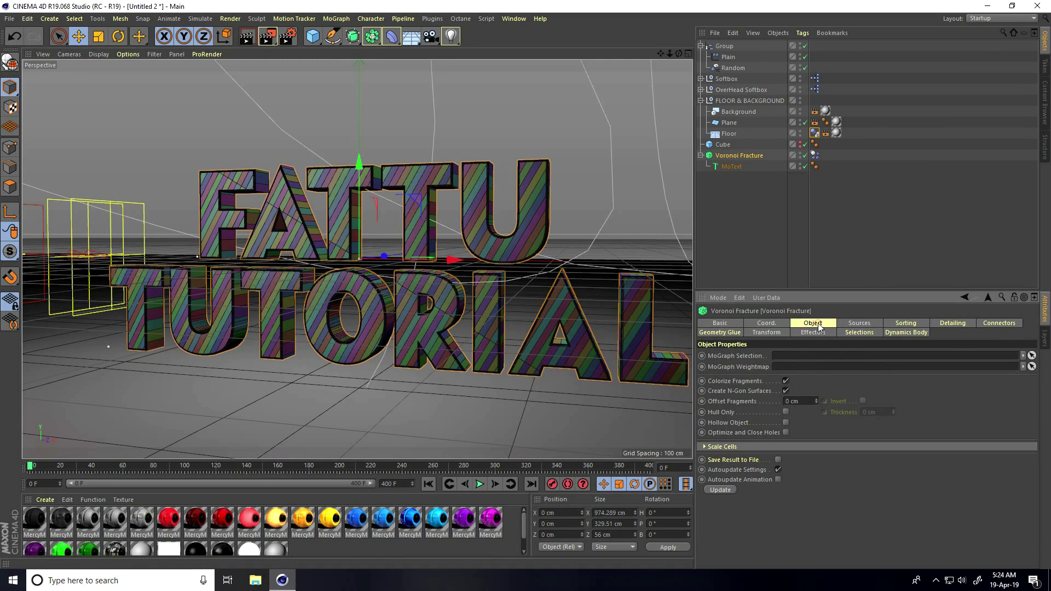
{"action": "left_click", "coordinate": [787, 381]}
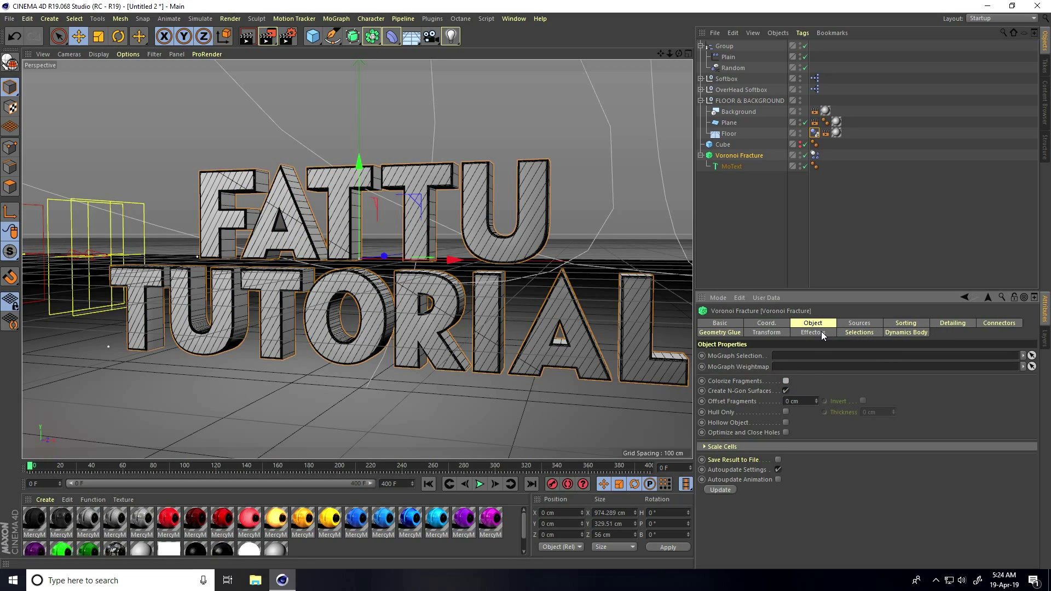
{"action": "left_click", "coordinate": [821, 330]}
{"action": "left_click", "coordinate": [753, 331]}
{"action": "left_click", "coordinate": [727, 332]}
{"action": "left_click", "coordinate": [860, 333]}
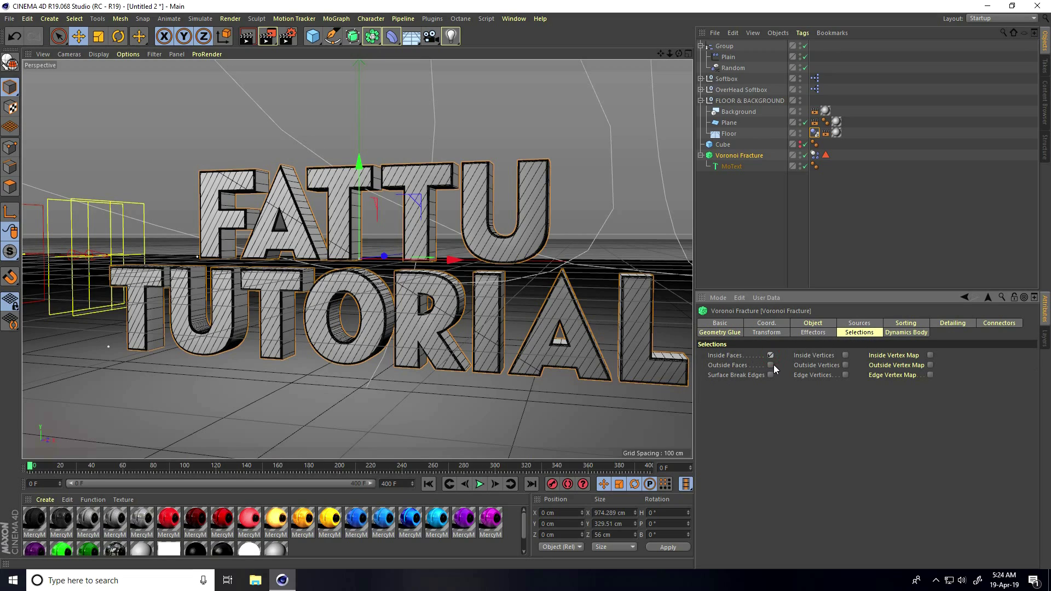
- Apply the purple and gold materials to Voronoi Fracture, with purple on Inside Faces, and preview playback
{"action": "left_click_drag", "start_coordinate": [467, 528], "coordinate": [759, 157]}
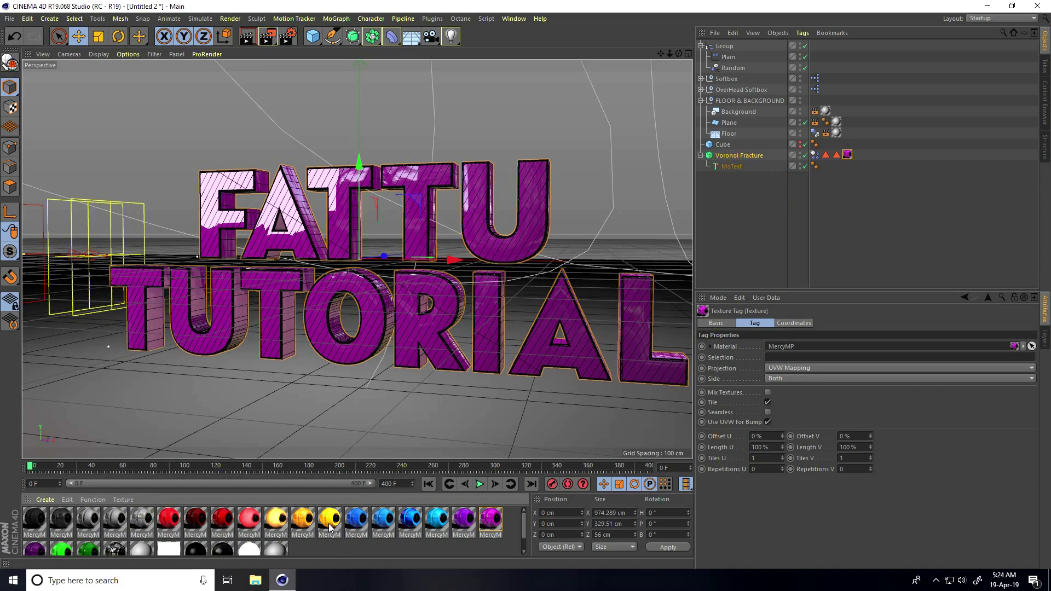
{"action": "left_click_drag", "start_coordinate": [329, 519], "coordinate": [758, 157]}
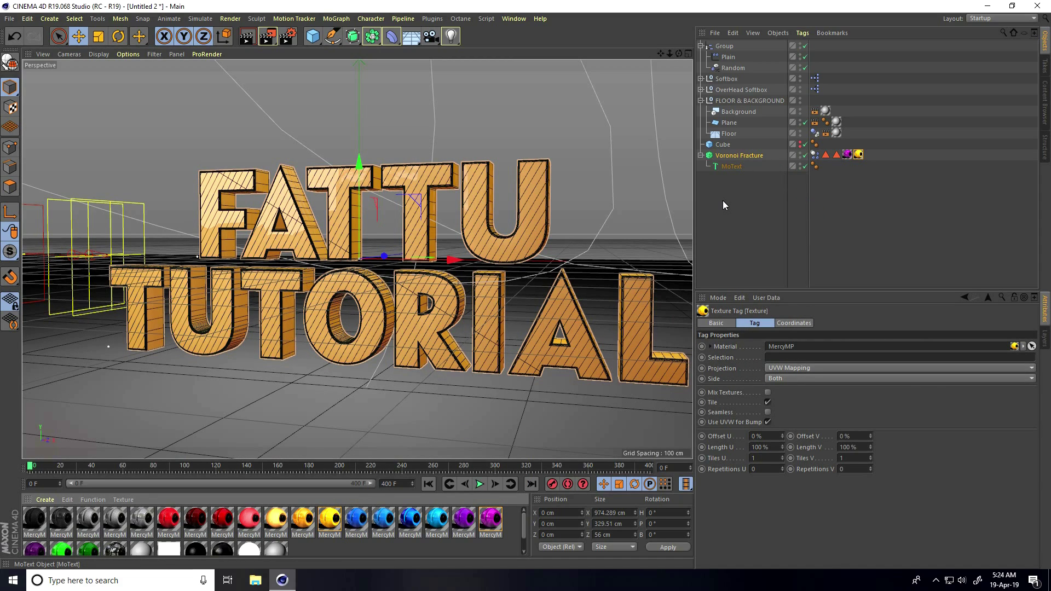
{"action": "left_click", "coordinate": [837, 155]}
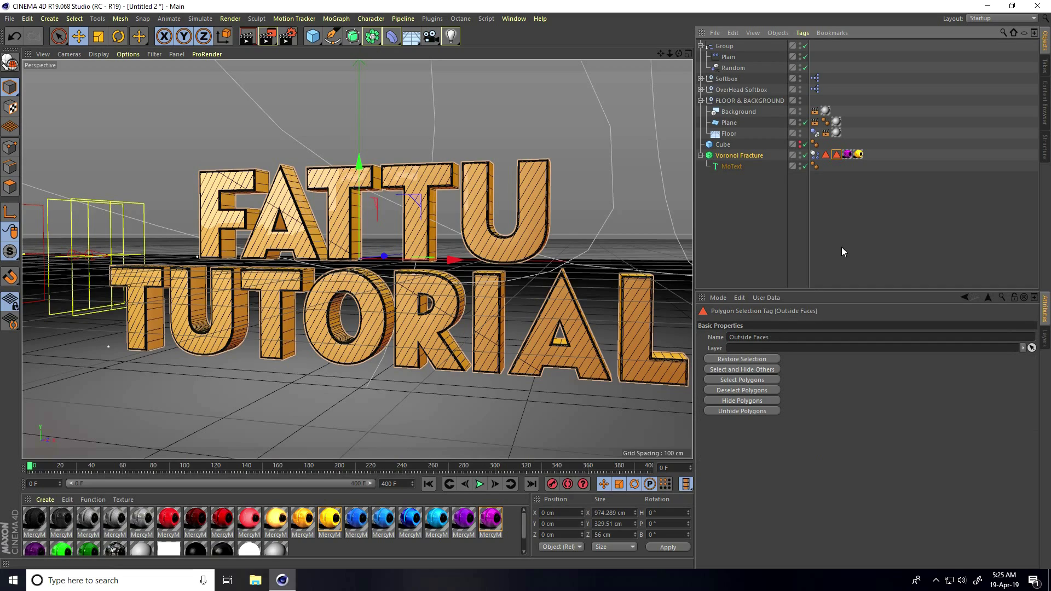
{"action": "left_click", "coordinate": [858, 156]}
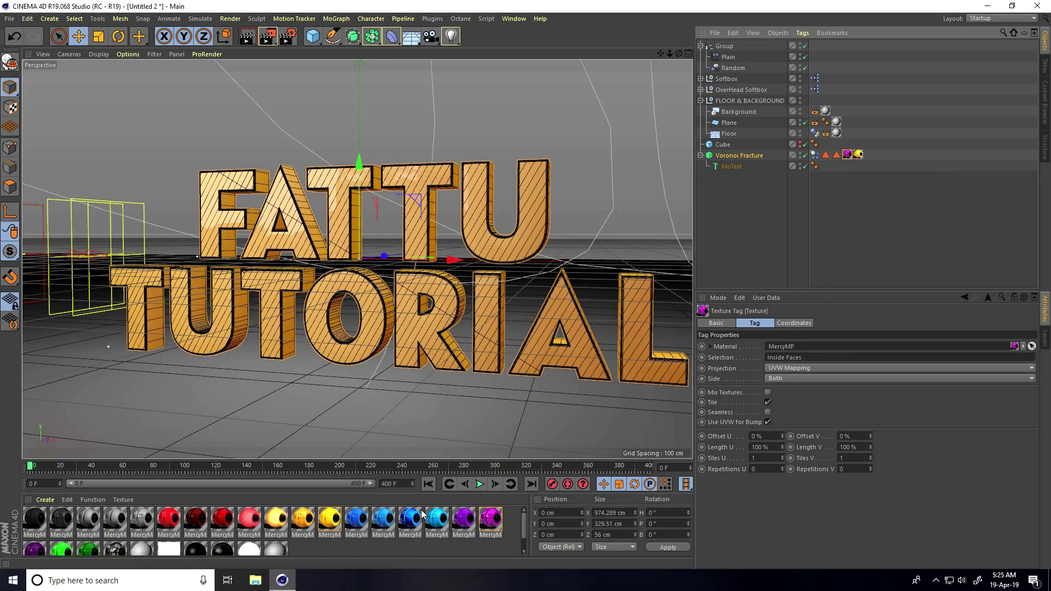
{"action": "left_click", "coordinate": [480, 485]}
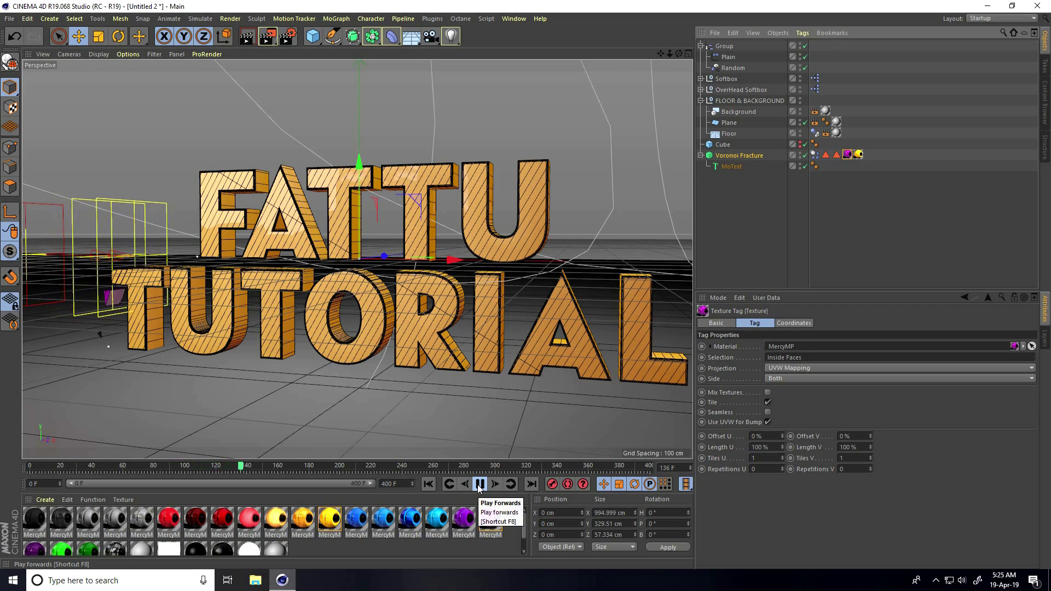
- Stop playback, rewind to the intact text, and orbit to reveal the Plain effector planes
{"action": "scroll", "coordinate": [324, 316], "scroll_direction": "up", "scroll_amount": 4}
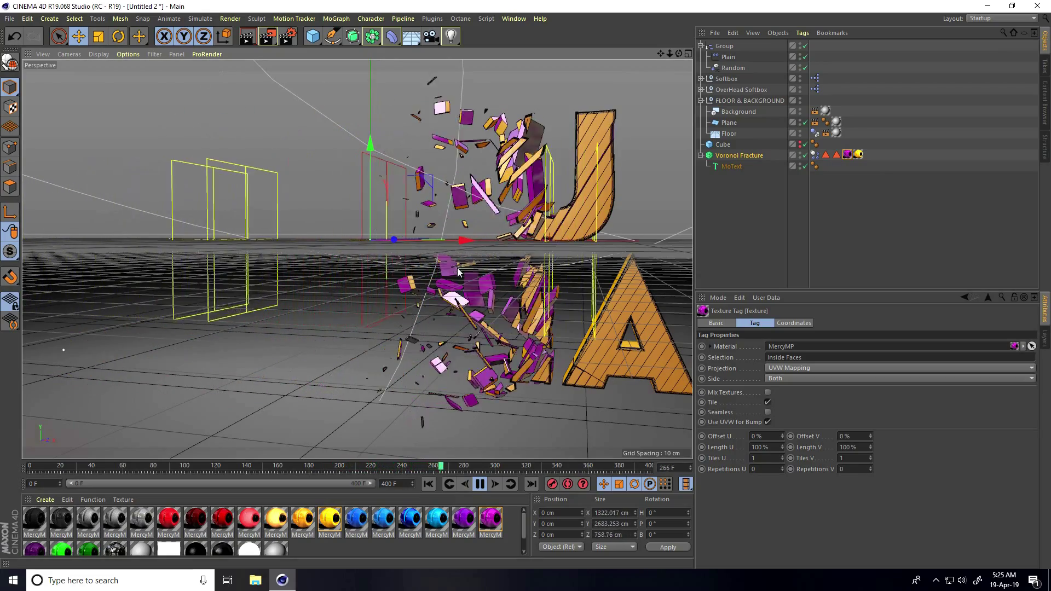
{"action": "left_click", "coordinate": [480, 483]}
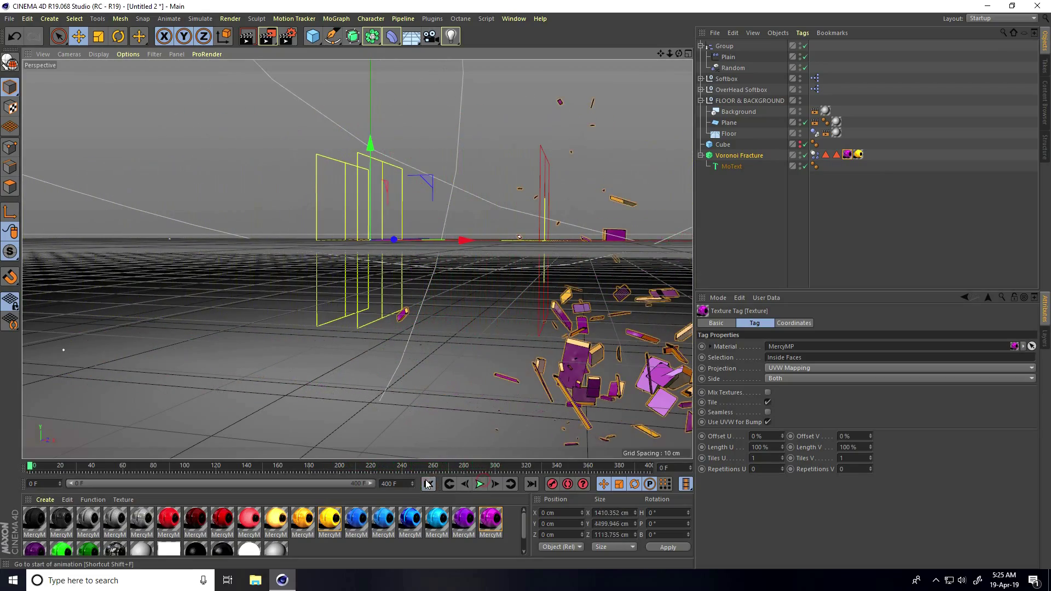
{"action": "left_click", "coordinate": [428, 484]}
{"action": "left_click_drag", "start_coordinate": [359, 389], "coordinate": [356, 349], "text": "alt"}
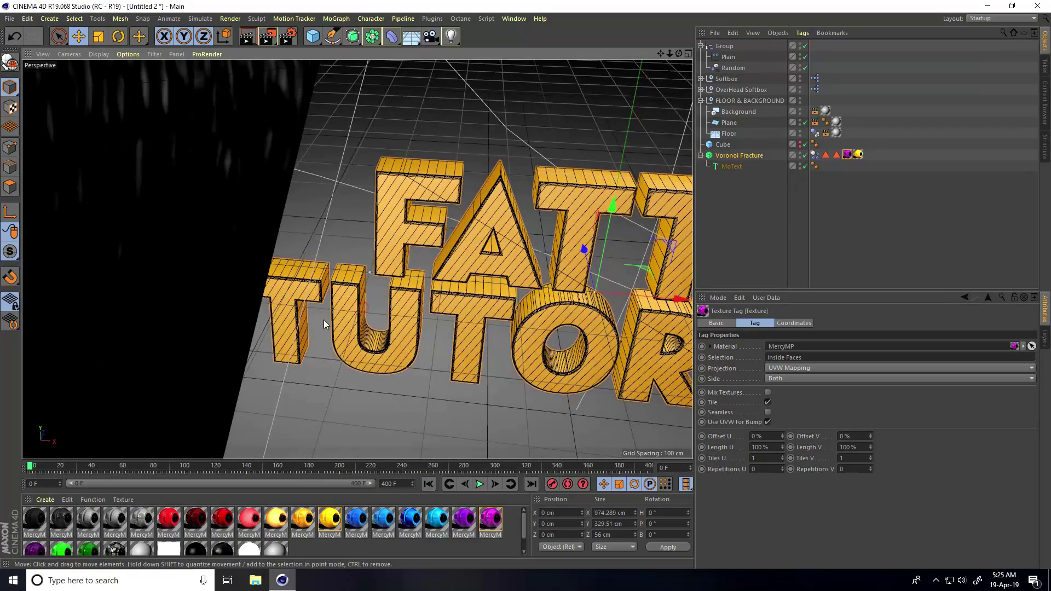
{"action": "left_click_drag", "start_coordinate": [350, 304], "coordinate": [324, 288], "text": "alt"}
{"action": "left_click", "coordinate": [241, 234]}
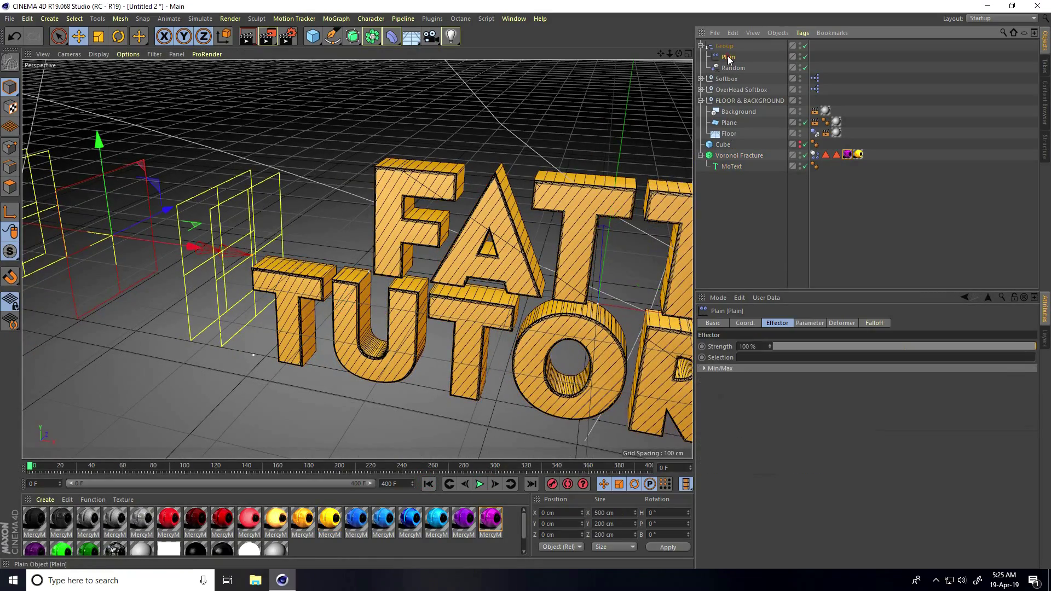
{"action": "left_click_drag", "start_coordinate": [241, 234], "coordinate": [215, 272], "text": "alt"}
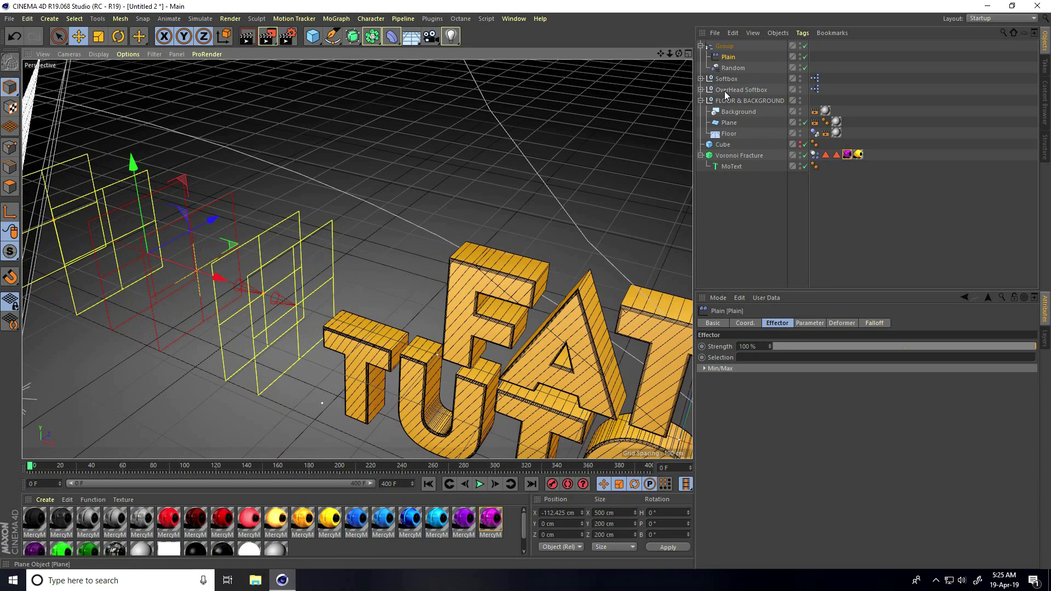
- Select the Plain effector and check its position values
{"action": "left_click", "coordinate": [728, 57]}
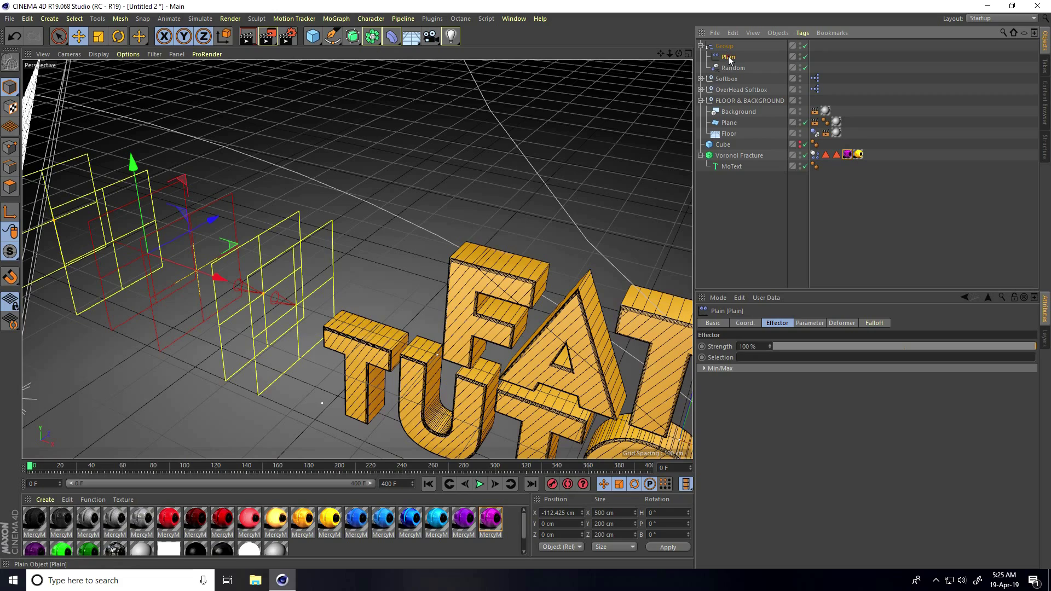
{"action": "left_click", "coordinate": [743, 321]}
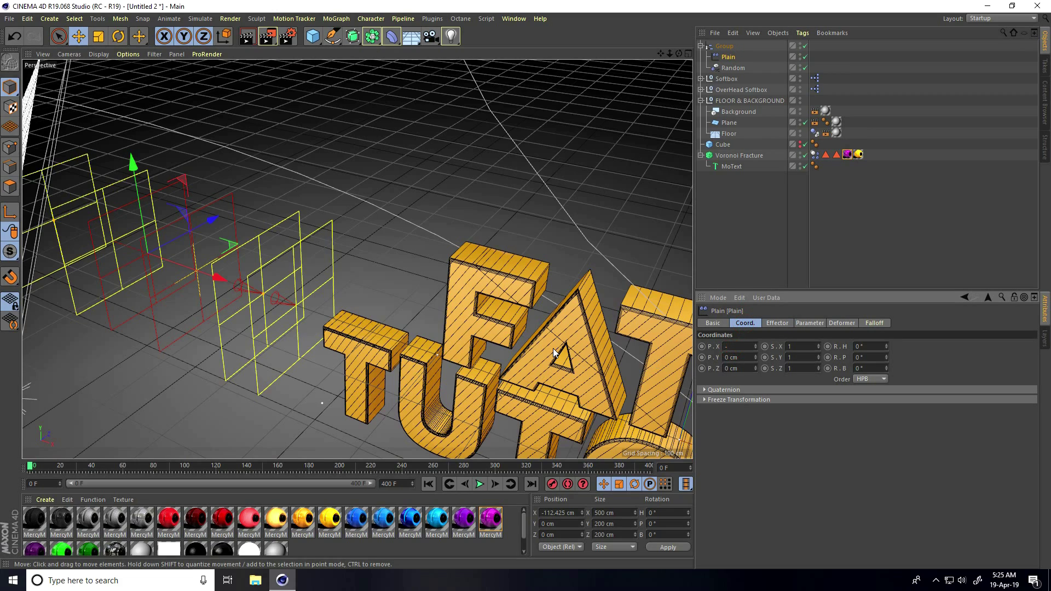
{"action": "left_click_drag", "start_coordinate": [374, 292], "coordinate": [366, 268], "text": "alt"}
{"action": "middle_click_drag", "start_coordinate": [423, 363], "coordinate": [295, 323], "text": "alt"}
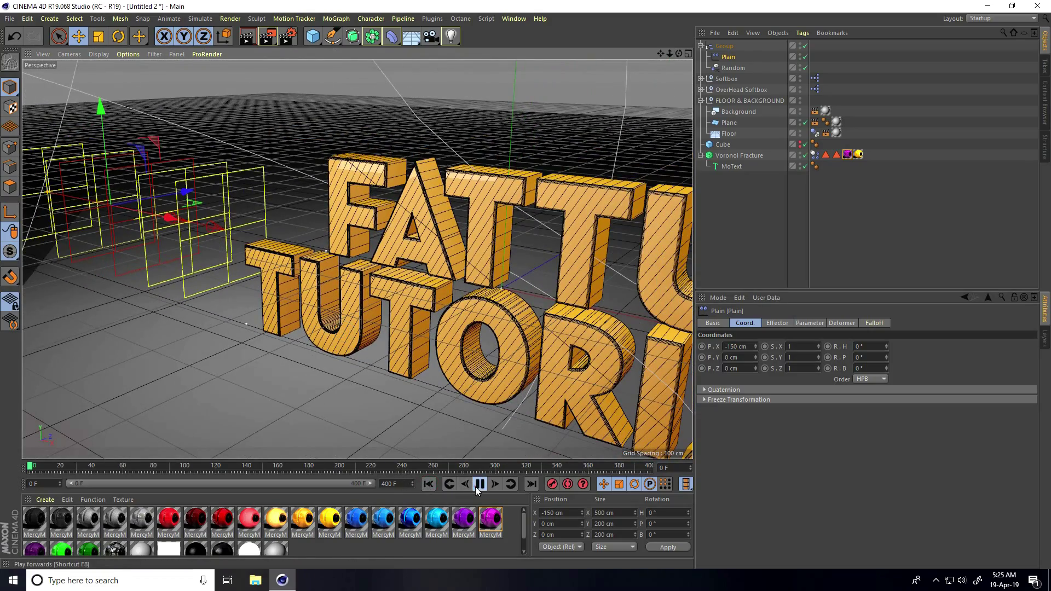
- Replay the shatter from a new angle, then rewind to frame 0 with the text intact
{"action": "left_click", "coordinate": [478, 485]}
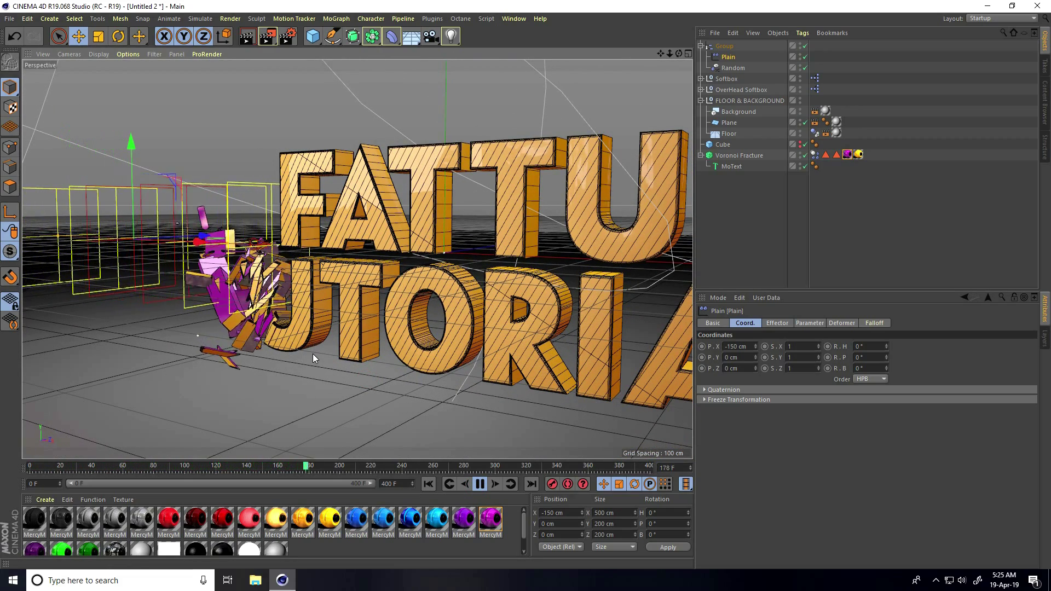
{"action": "left_click_drag", "start_coordinate": [319, 352], "coordinate": [400, 329], "text": "alt"}
{"action": "left_click", "coordinate": [479, 487]}
{"action": "left_click", "coordinate": [429, 484]}
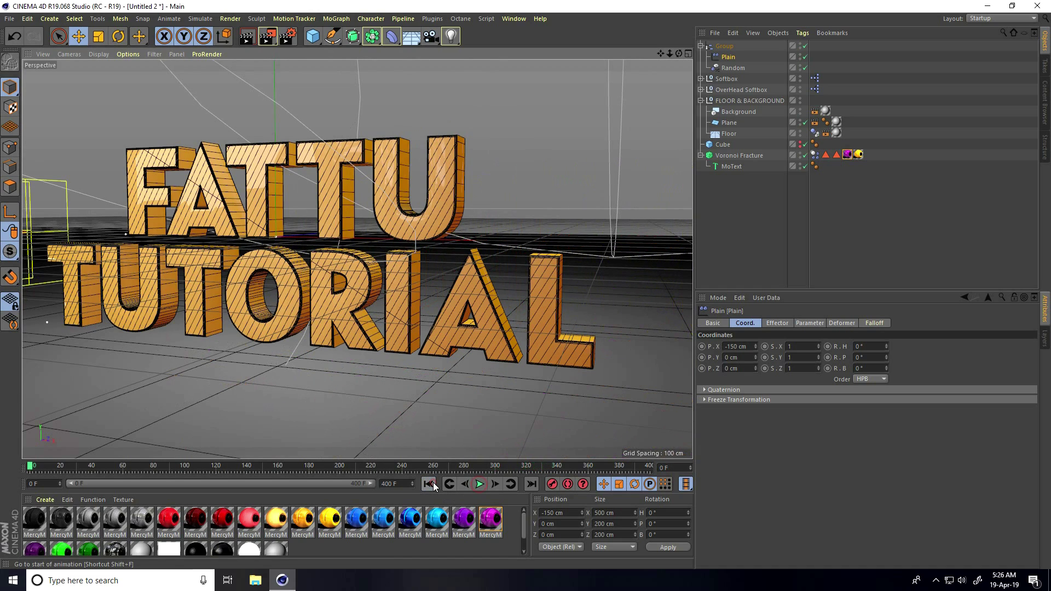
{"action": "left_click_drag", "start_coordinate": [359, 386], "coordinate": [438, 438], "text": "alt"}
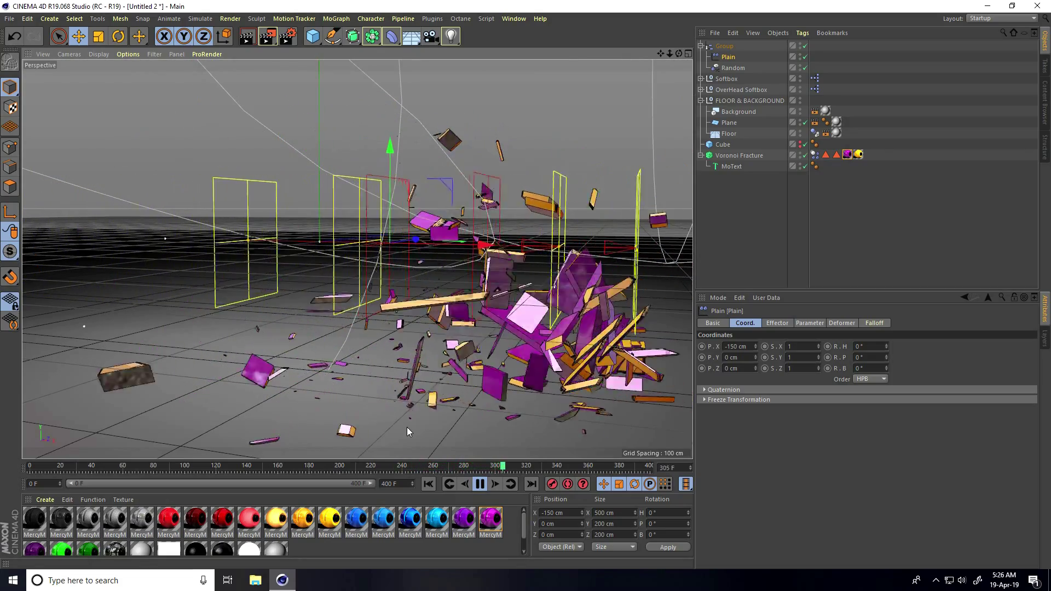
- At frame 0, add a Camera framing the whole text at an angle and keyframe it
{"action": "left_click", "coordinate": [481, 485]}
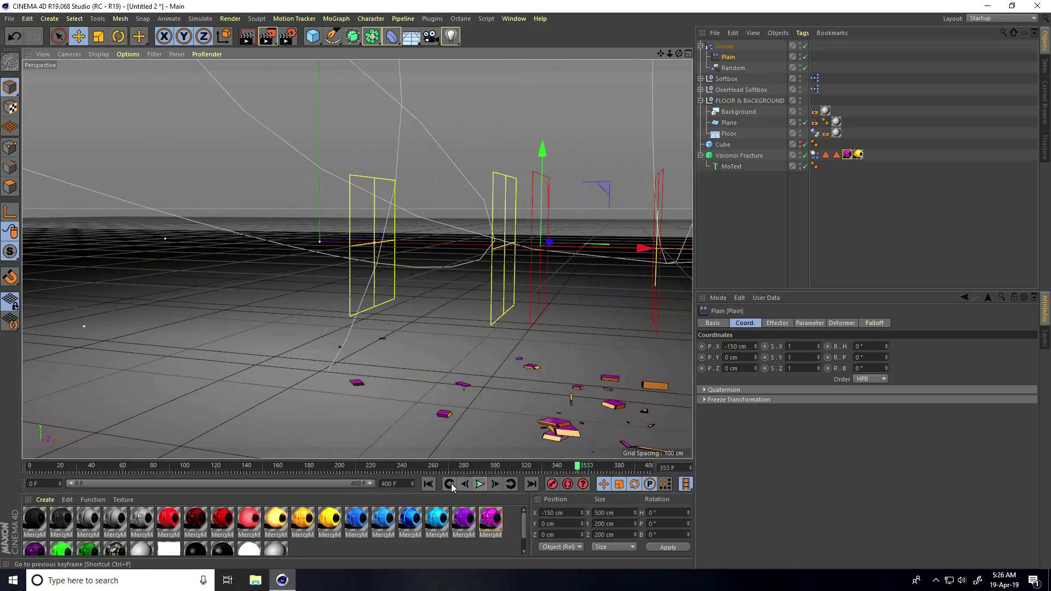
{"action": "left_click", "coordinate": [429, 484]}
{"action": "left_click_drag", "start_coordinate": [430, 38], "coordinate": [475, 51]}
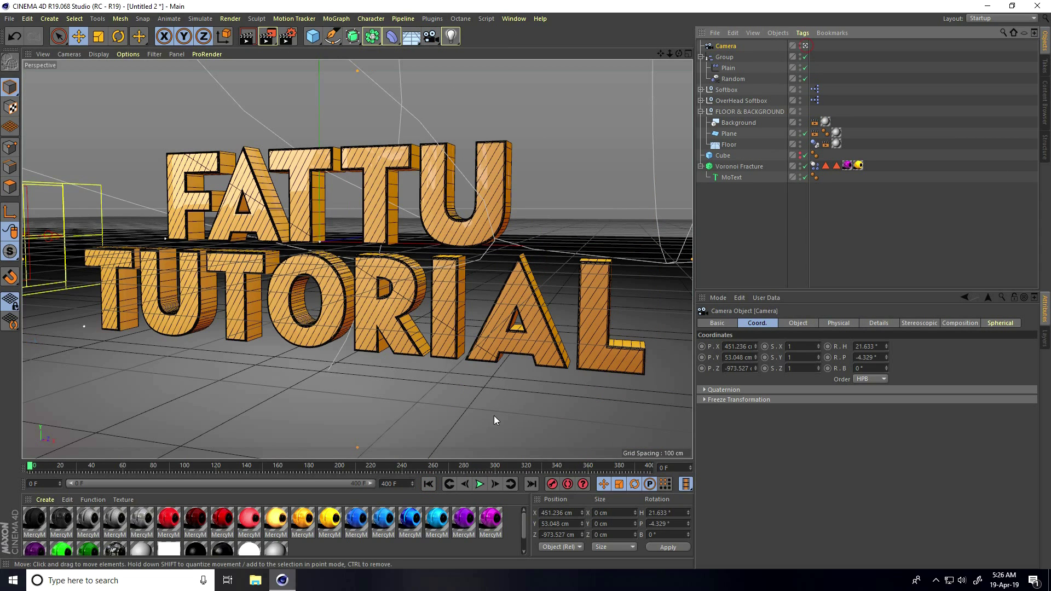
{"action": "left_click_drag", "start_coordinate": [435, 402], "coordinate": [358, 333], "text": "alt"}
{"action": "middle_click_drag", "start_coordinate": [359, 333], "coordinate": [364, 341], "text": "alt"}
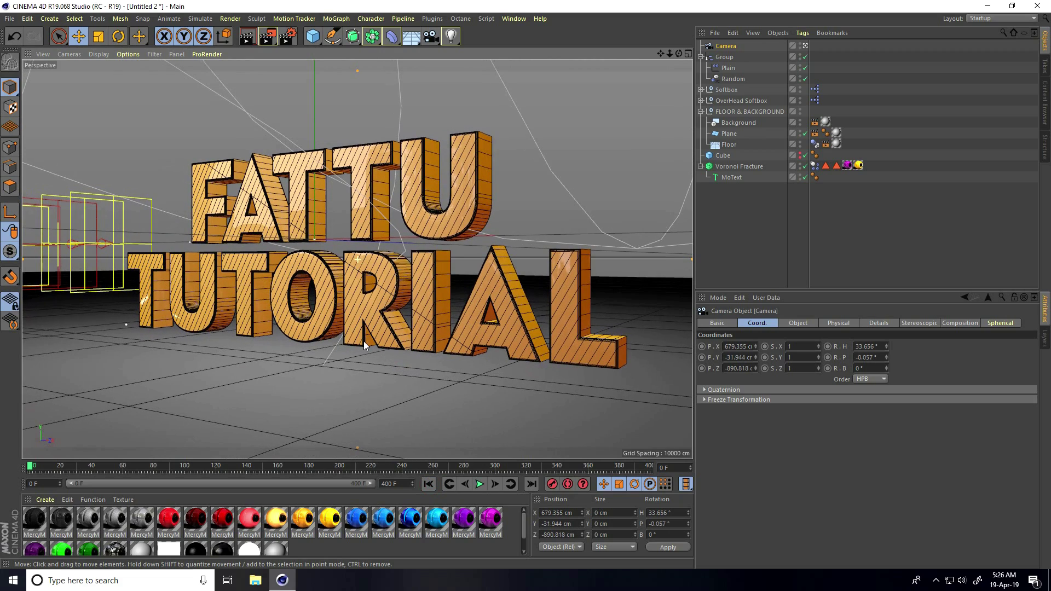
{"action": "left_click", "coordinate": [554, 485]}
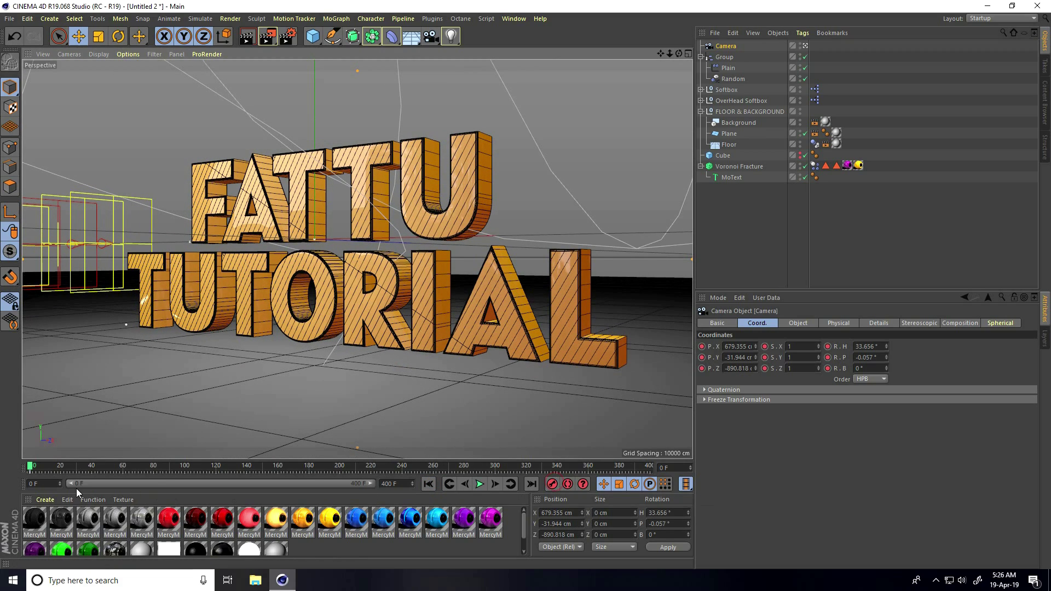
- At about frame 100, push the camera in close on the letters
{"action": "left_click_drag", "start_coordinate": [31, 470], "coordinate": [117, 469]}
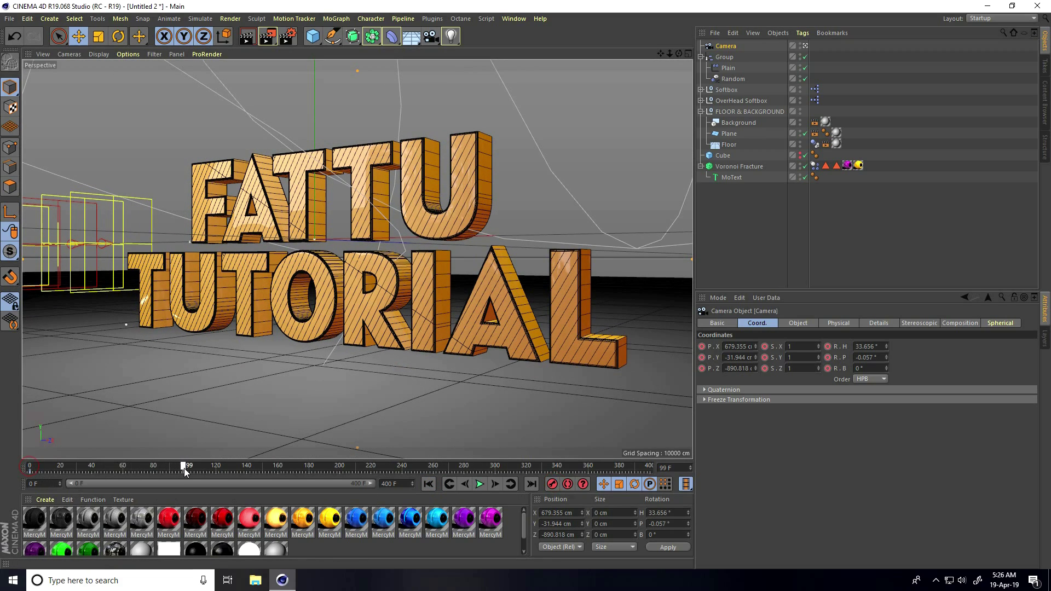
{"action": "scroll", "coordinate": [167, 214], "scroll_direction": "up", "scroll_amount": 8}
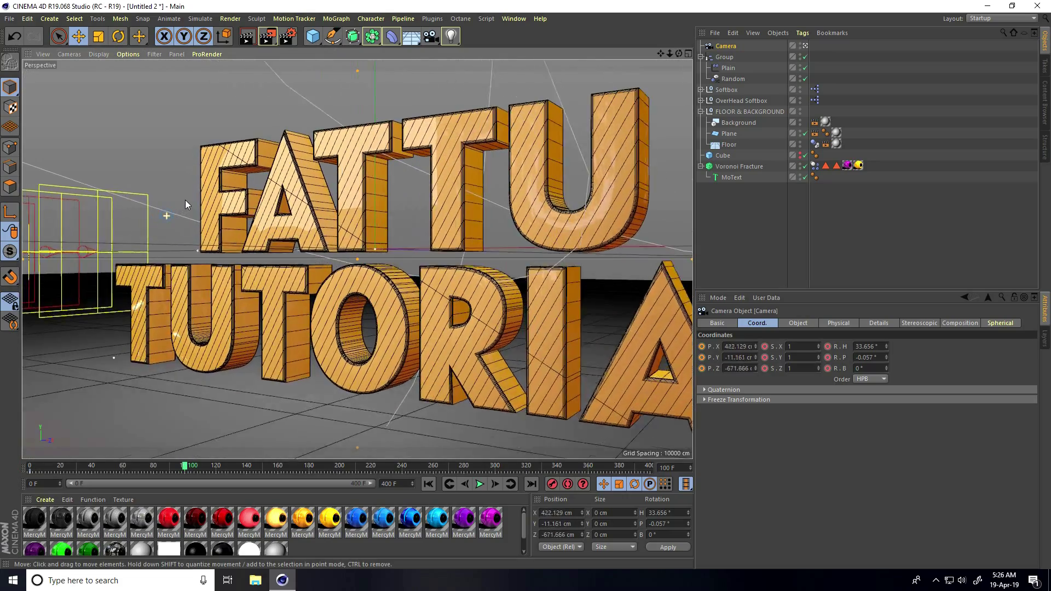
{"action": "middle_click_drag", "start_coordinate": [145, 286], "coordinate": [163, 317], "text": "alt"}
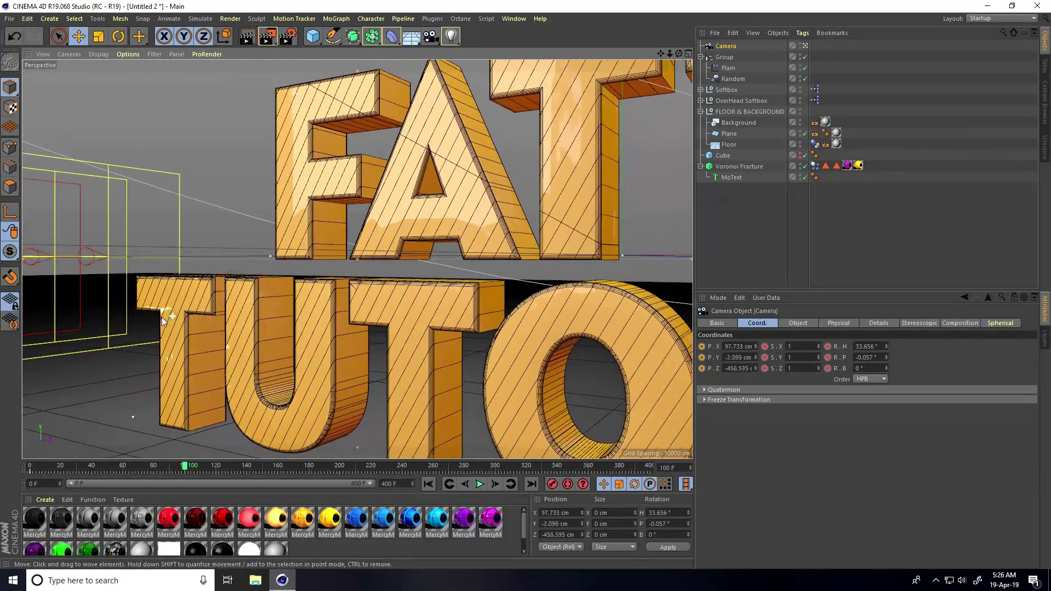
{"action": "scroll", "coordinate": [162, 317], "scroll_direction": "down", "scroll_amount": 2}
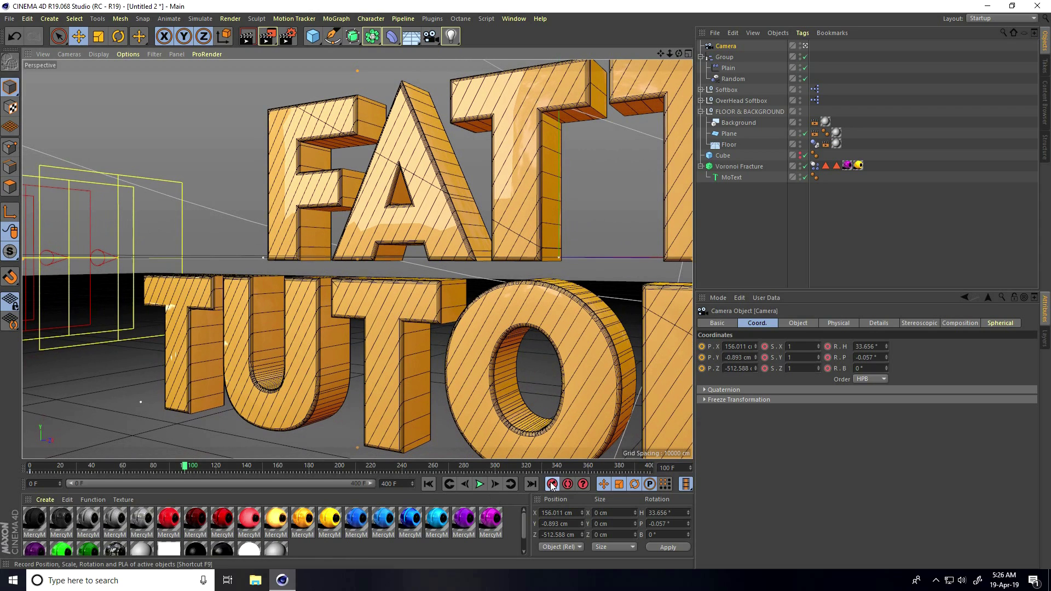
- Scrub and play through the shatter to check the camera push-in
{"action": "left_click_drag", "start_coordinate": [183, 471], "coordinate": [495, 471]}
{"action": "left_click_drag", "start_coordinate": [439, 327], "coordinate": [380, 297], "text": "alt"}
{"action": "middle_click_drag", "start_coordinate": [379, 297], "coordinate": [430, 350], "text": "alt"}
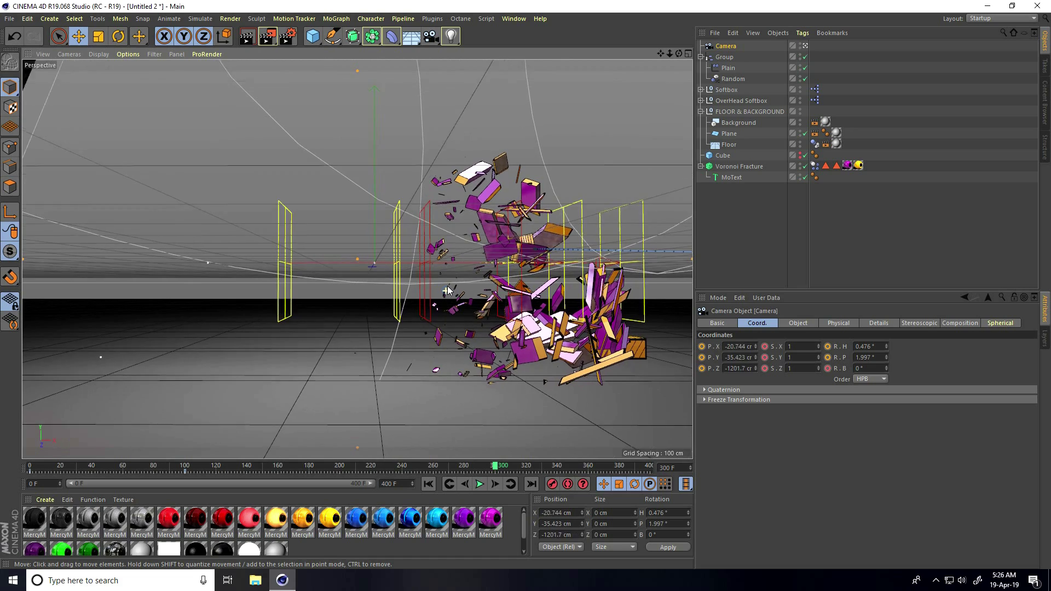
{"action": "scroll", "coordinate": [451, 286], "scroll_direction": "up", "scroll_amount": 2}
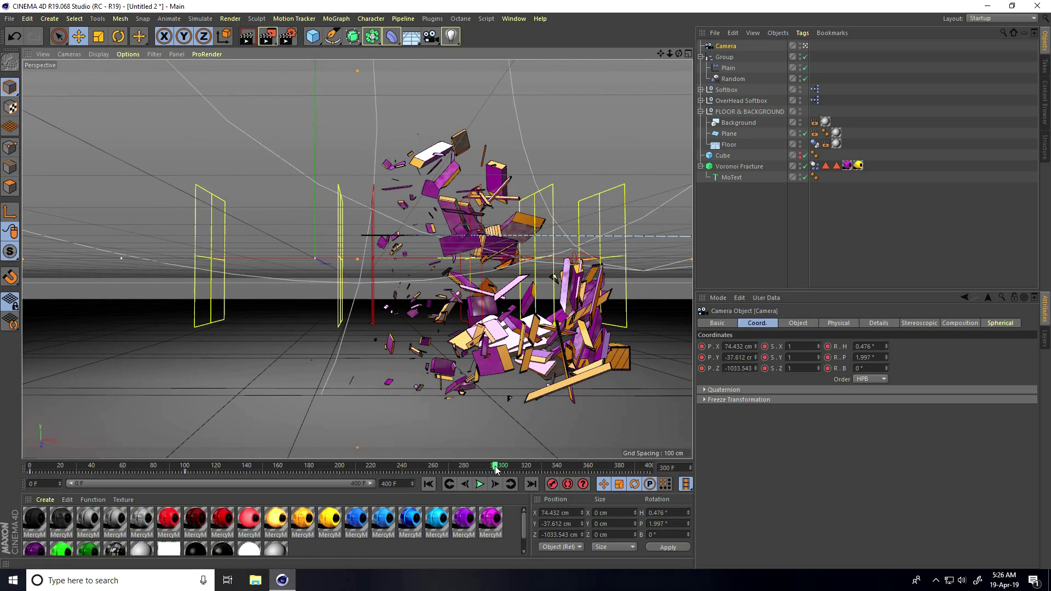
{"action": "left_click", "coordinate": [429, 484]}
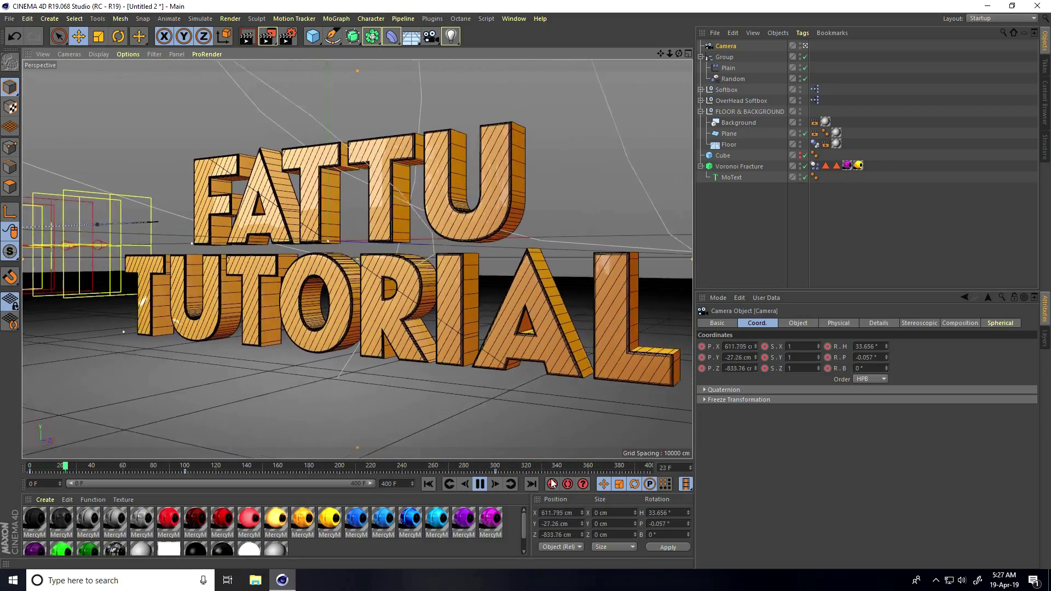
{"action": "left_click", "coordinate": [481, 484]}
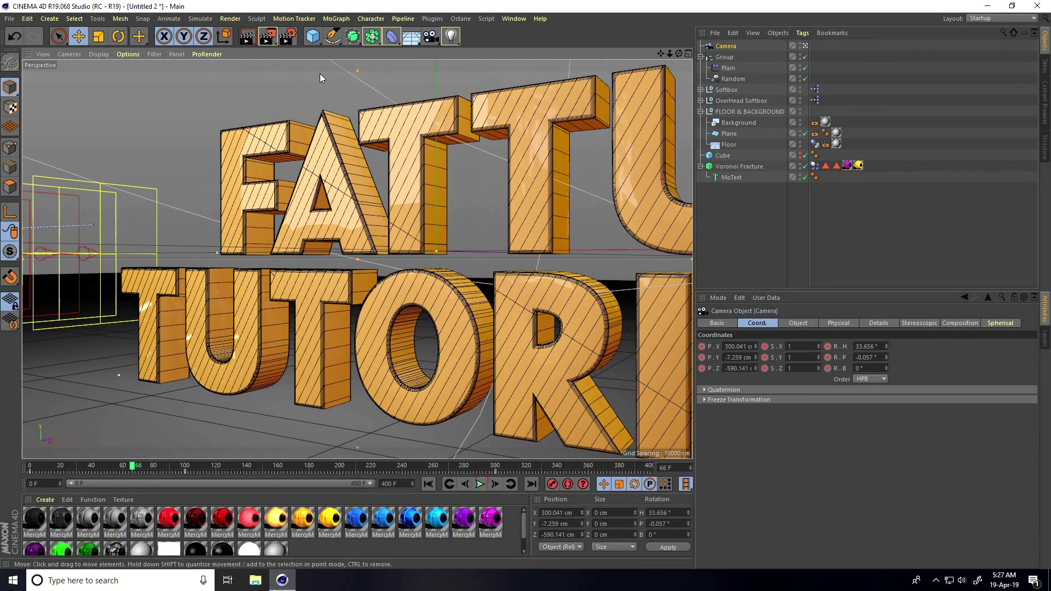
- Set the render output to the HDTV 1080 29.97 preset with All Frames as the range
{"action": "left_click", "coordinate": [284, 36]}
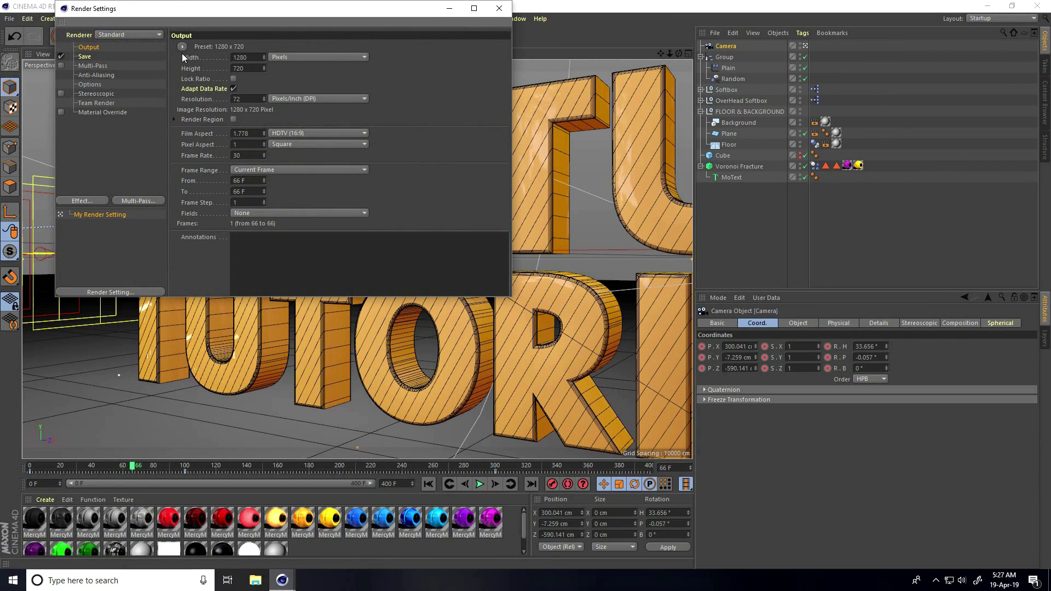
{"action": "mouse_move", "coordinate": [205, 80]}
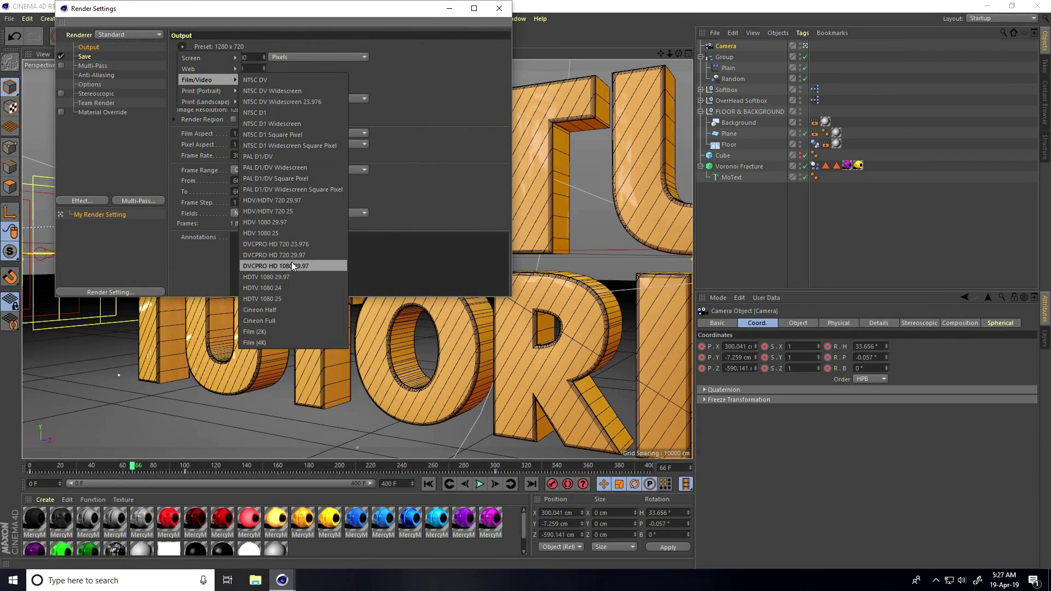
{"action": "left_click", "coordinate": [288, 276]}
{"action": "left_click", "coordinate": [268, 171]}
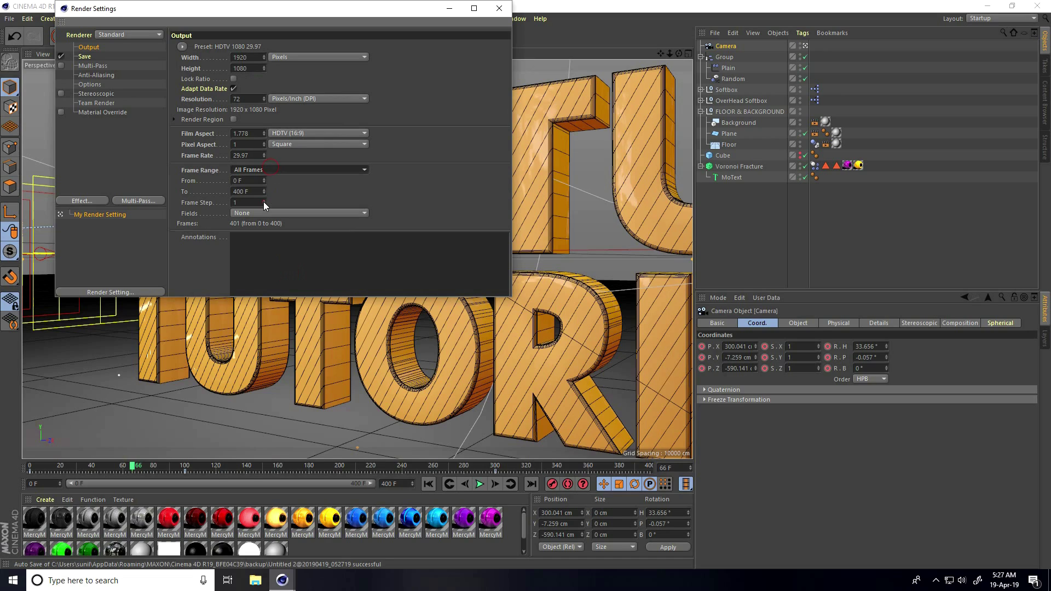
{"action": "left_click", "coordinate": [91, 76]}
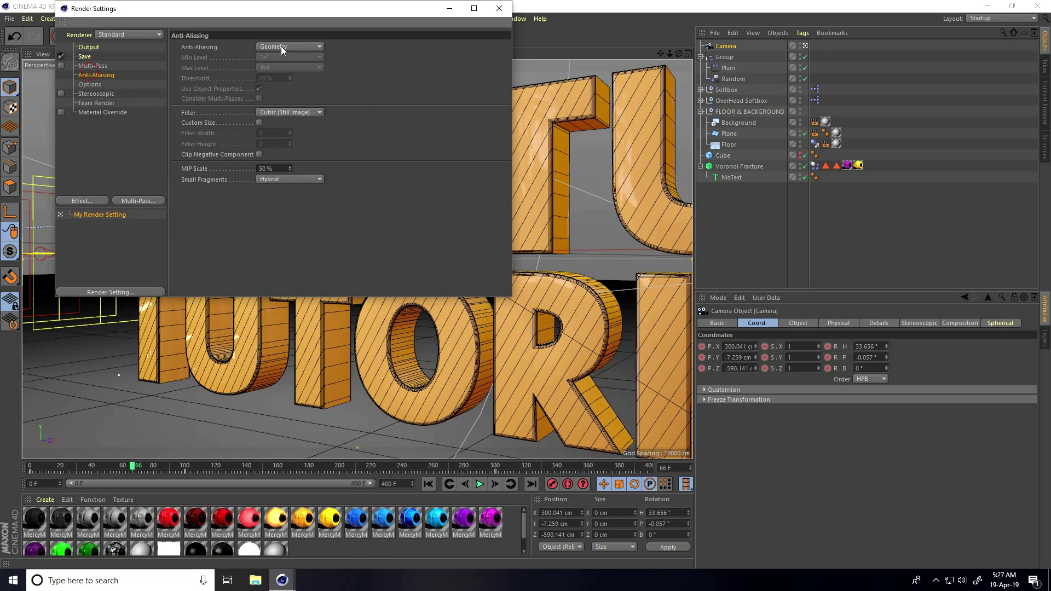
- Save rendered frames as JPG into a new folder on the Desktop
{"action": "left_click", "coordinate": [85, 57]}
{"action": "left_click", "coordinate": [258, 77]}
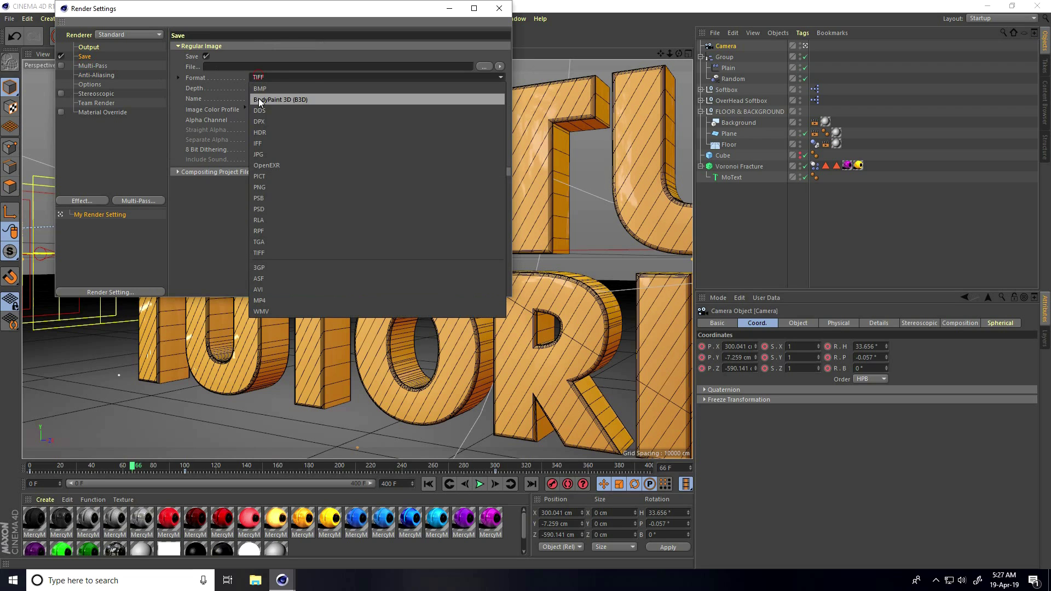
{"action": "left_click", "coordinate": [264, 152]}
{"action": "left_click", "coordinate": [483, 66]}
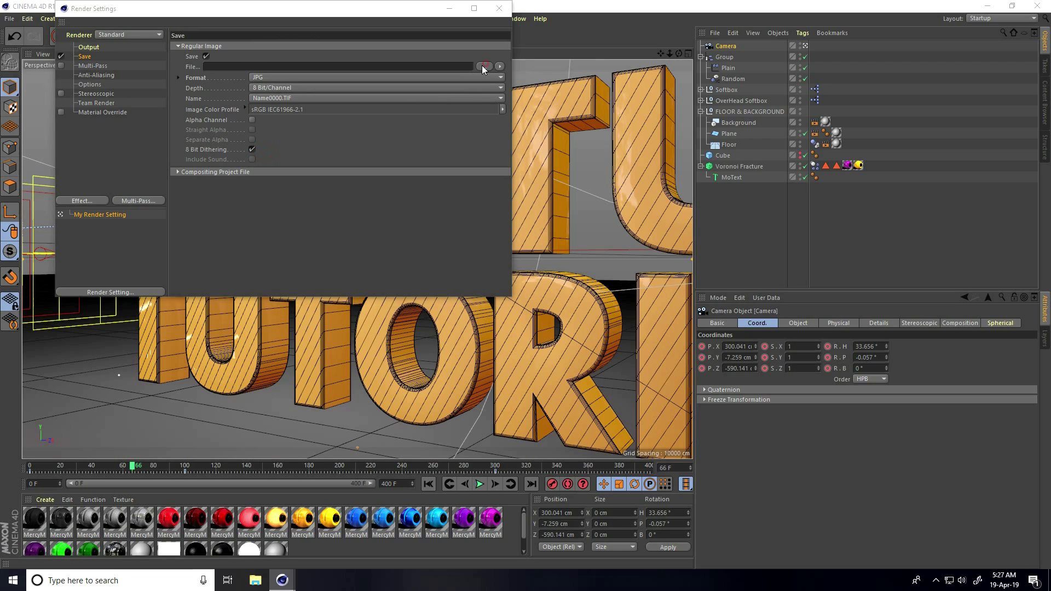
{"action": "left_click", "coordinate": [55, 26]}
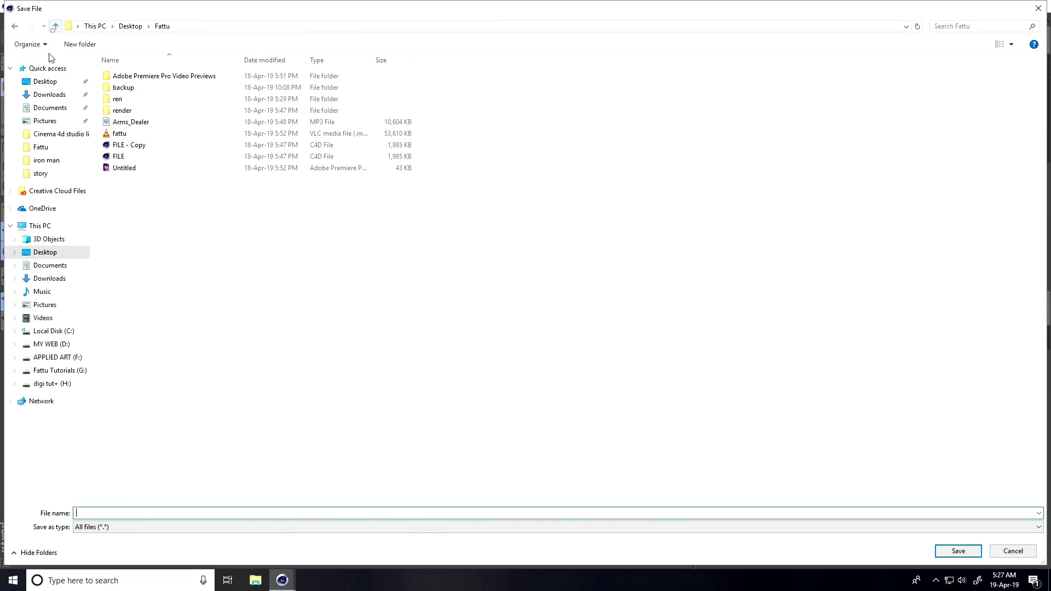
{"action": "left_click", "coordinate": [49, 81]}
{"action": "right_click", "coordinate": [247, 261]}
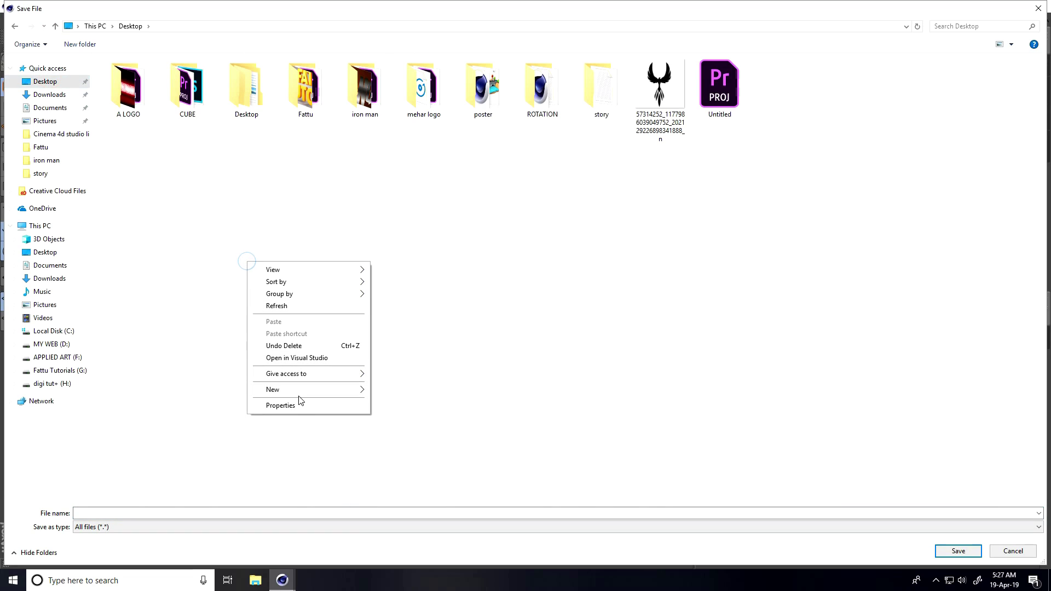
{"action": "mouse_move", "coordinate": [298, 395]}
{"action": "left_click", "coordinate": [391, 392]}
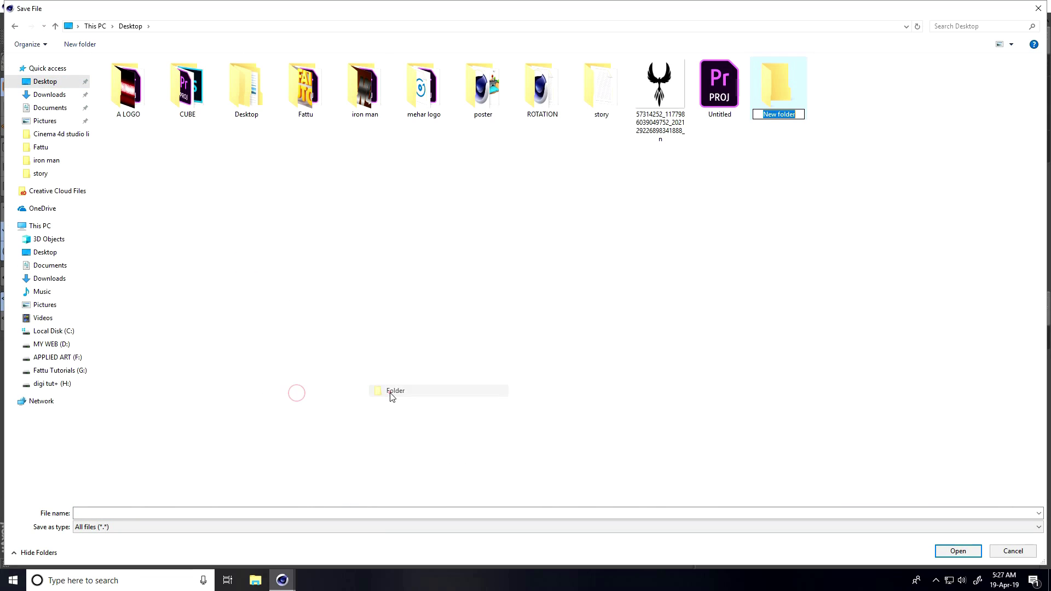
{"action": "double_click", "coordinate": [779, 103]}
{"action": "left_click", "coordinate": [354, 514]}
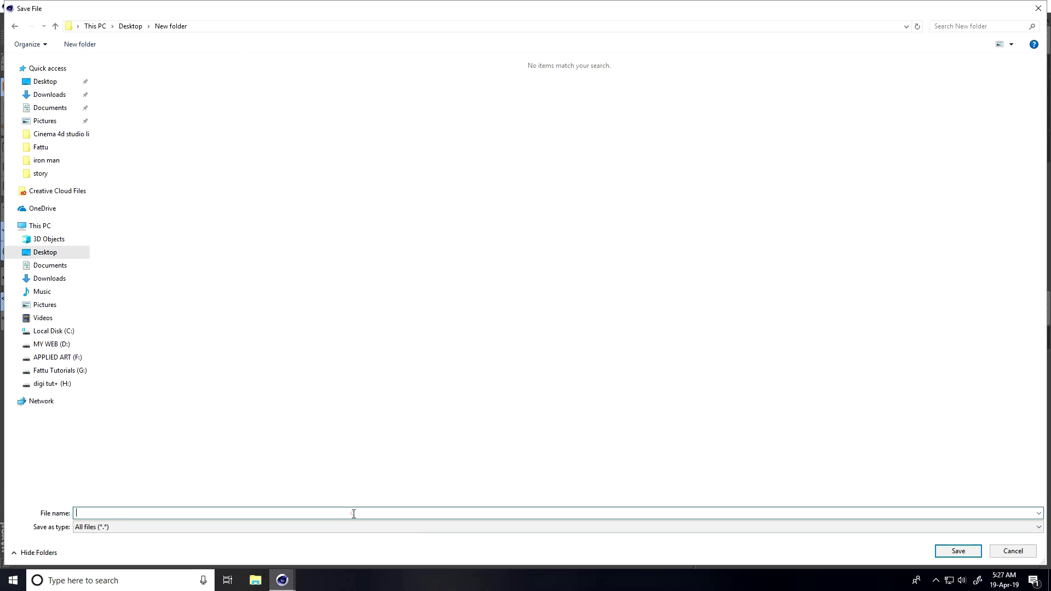
{"action": "left_click", "coordinate": [955, 551]}
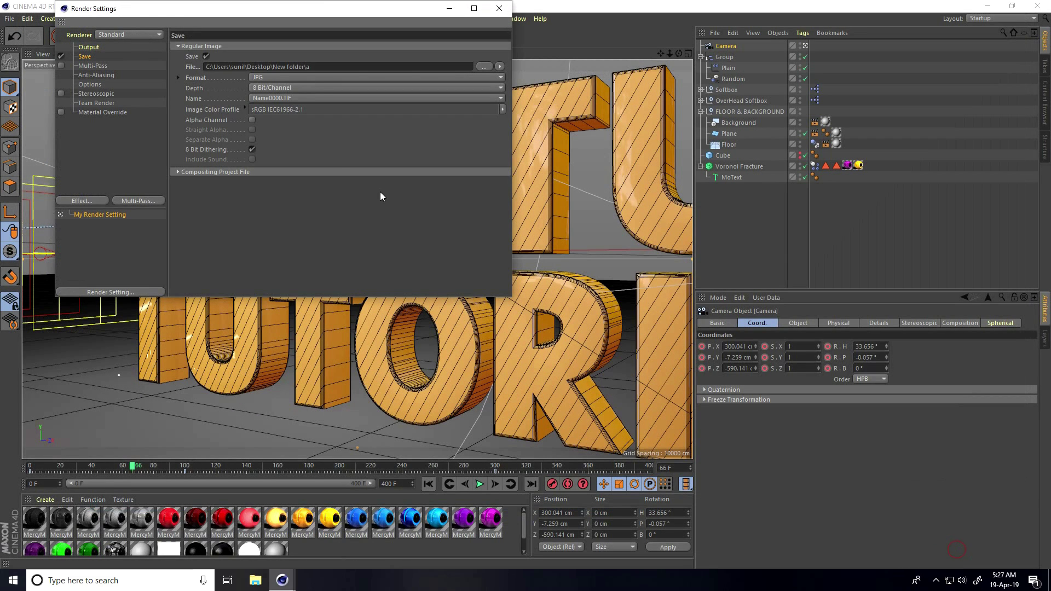
- Add Ambient Occlusion and Global Illumination effects, then render to the Picture Viewer
{"action": "left_click", "coordinate": [93, 200]}
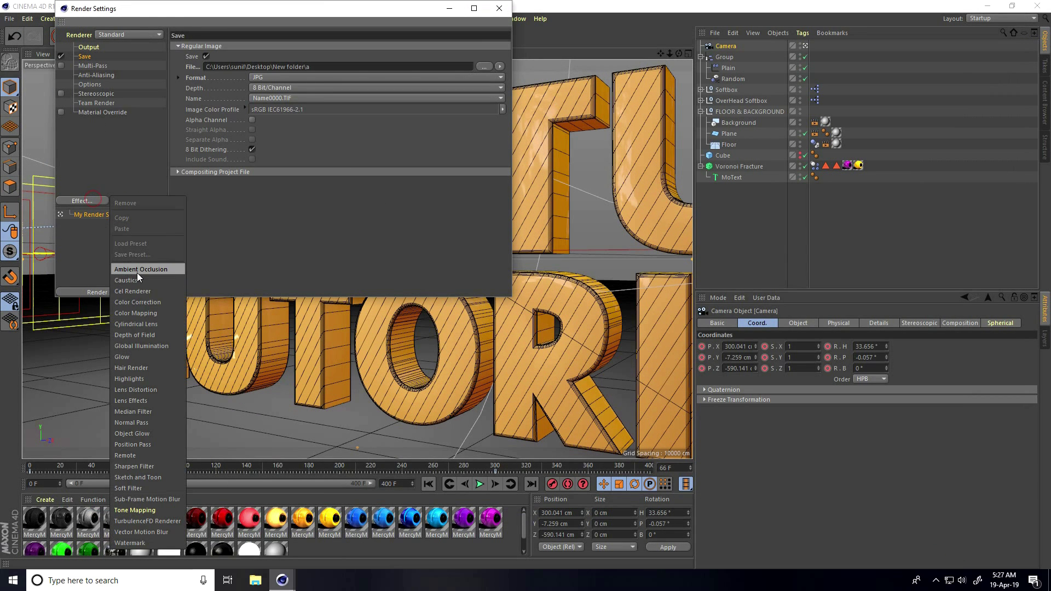
{"action": "left_click", "coordinate": [136, 272]}
{"action": "left_click", "coordinate": [89, 200]}
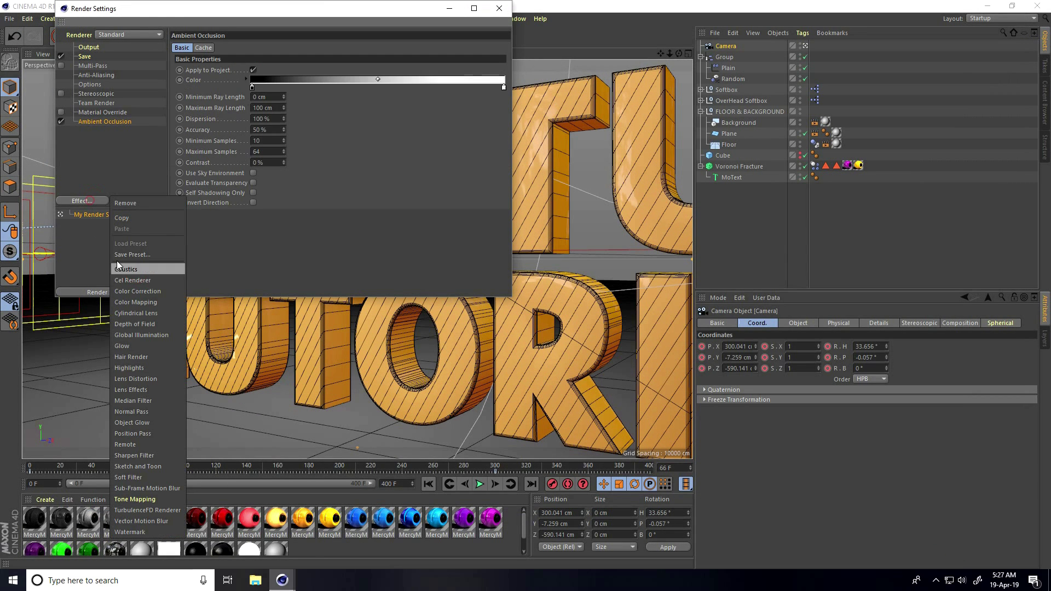
{"action": "left_click", "coordinate": [143, 333]}
{"action": "left_click", "coordinate": [508, 13]}
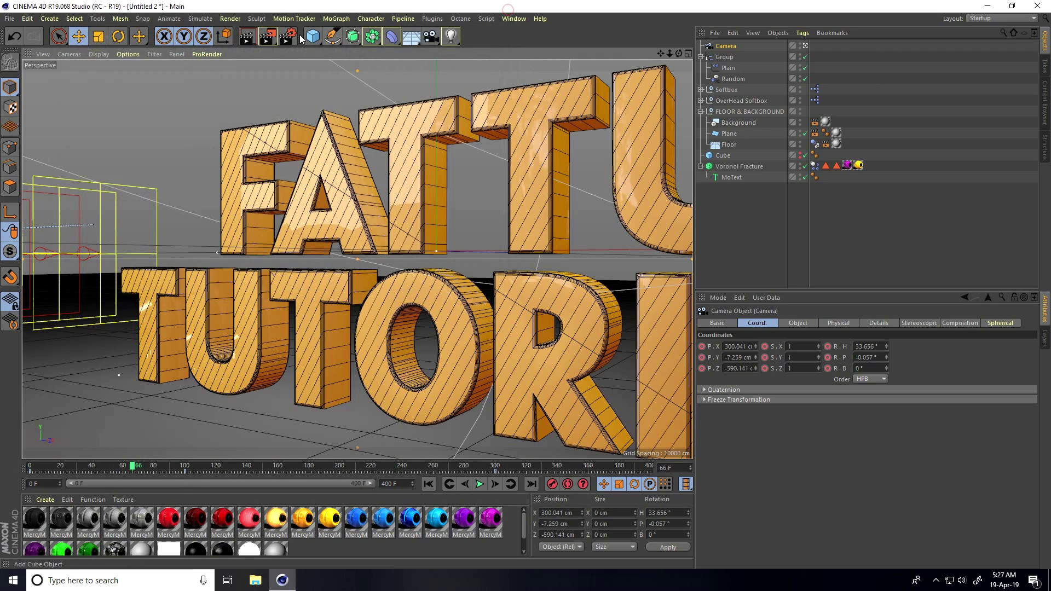
{"action": "left_click", "coordinate": [265, 39]}
- Watch the Picture Viewer prepare the 1920x1080 render until the Window3.jpg asset error appears
{"action": "scroll", "coordinate": [303, 386], "scroll_direction": "down", "scroll_amount": 4}
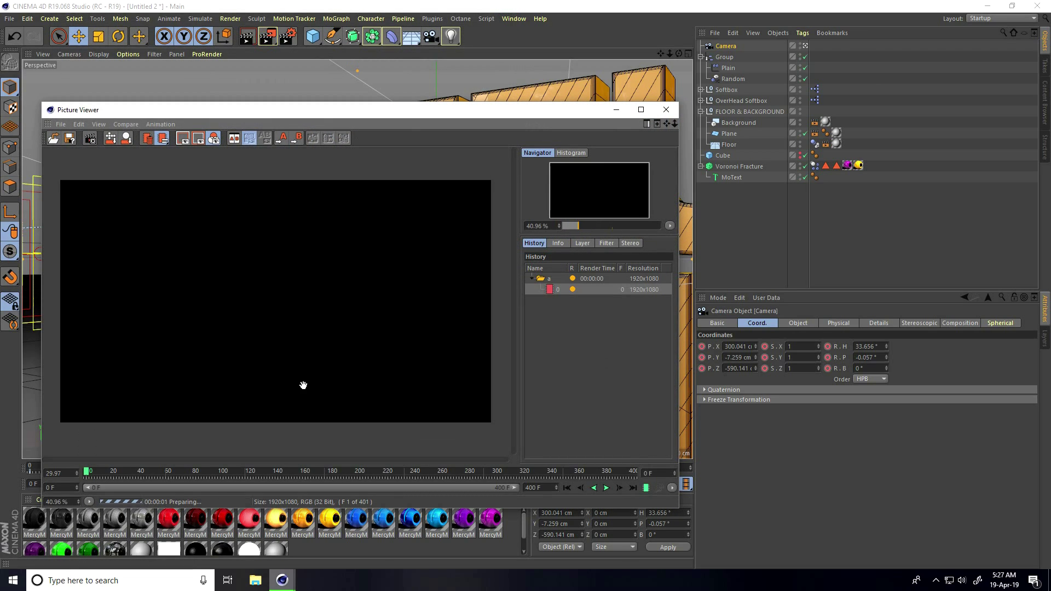
{"action": "scroll", "coordinate": [303, 385], "scroll_direction": "up", "scroll_amount": 1}
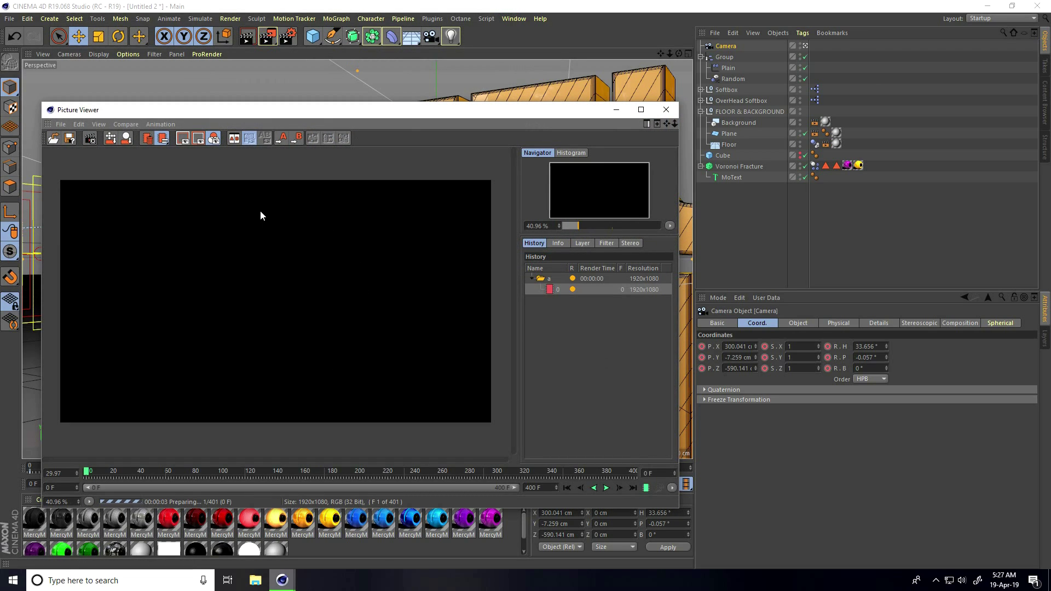